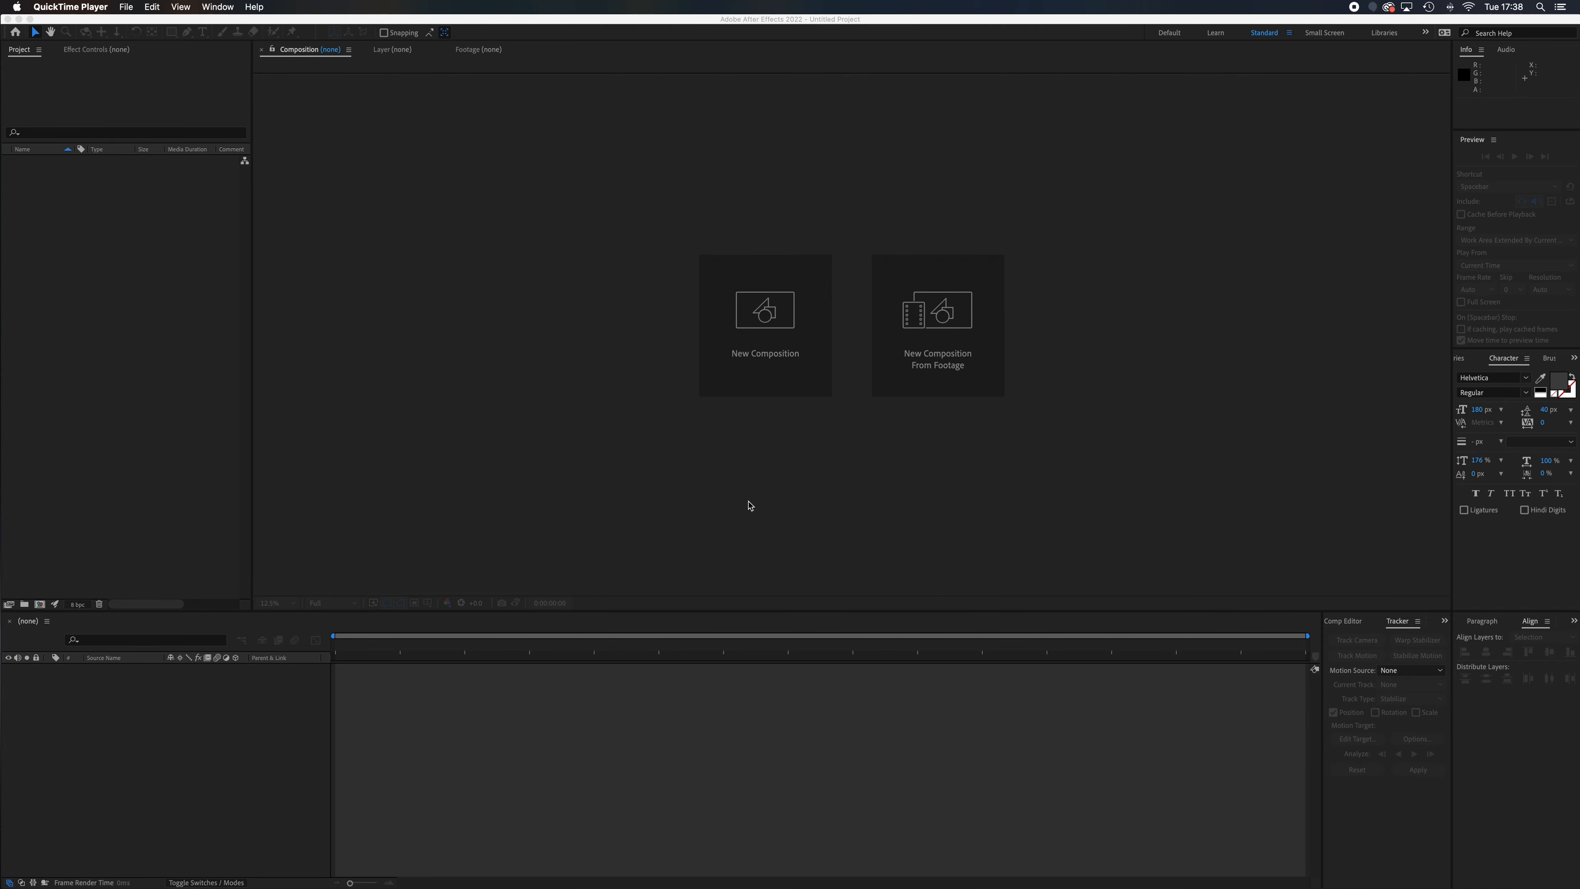
Import X Track 1.mp4 from the Week Two assets folder and create a composition from the clip
mouse_move(567, 868)
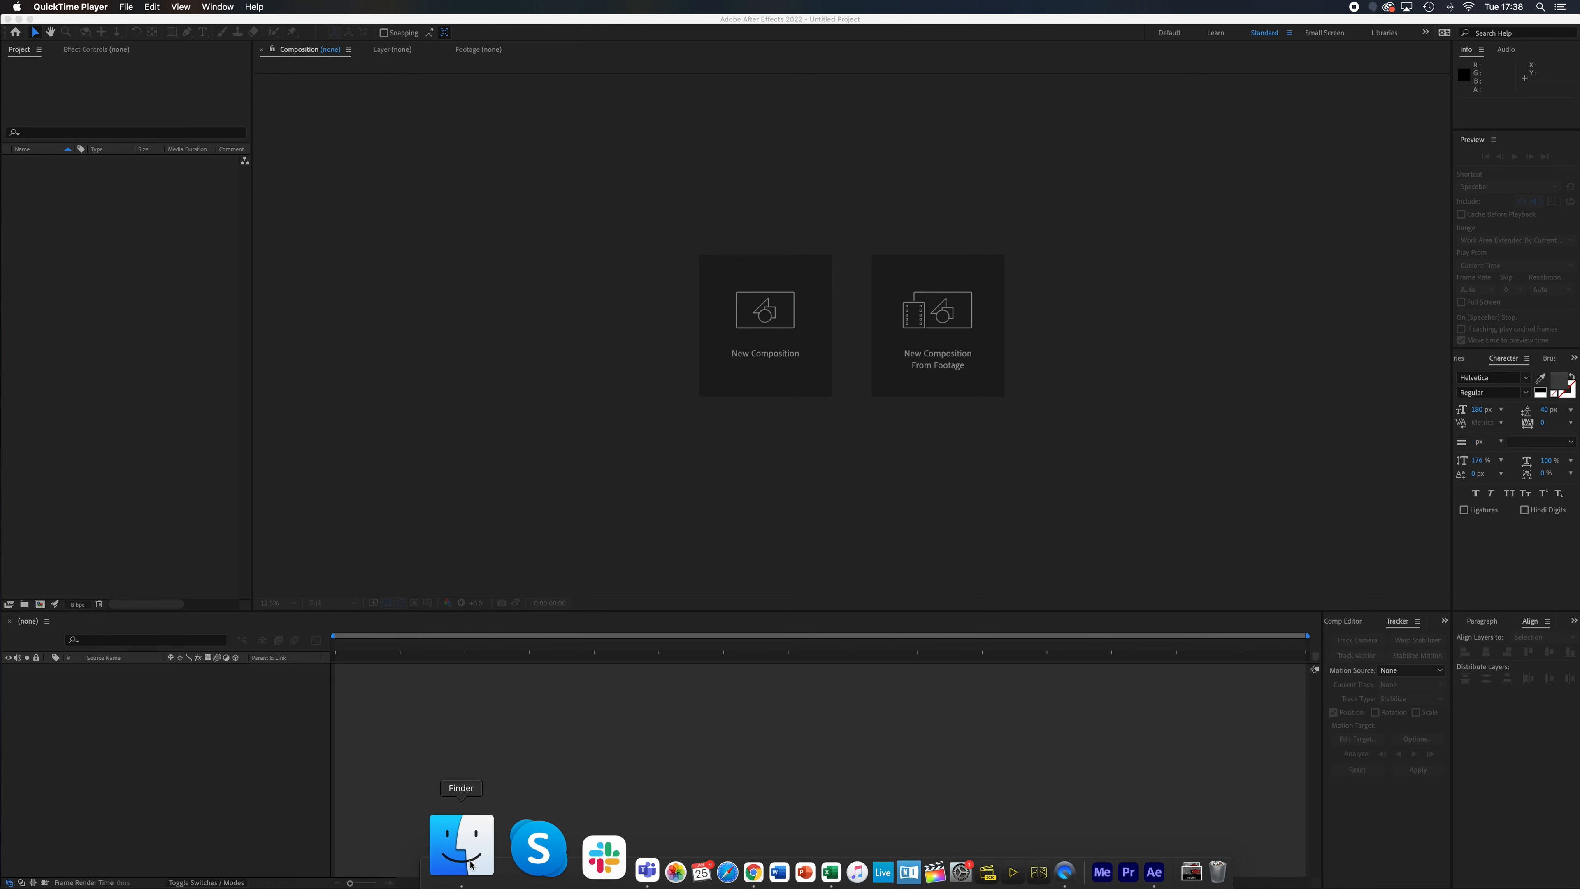
left_click(471, 865)
left_click(837, 505)
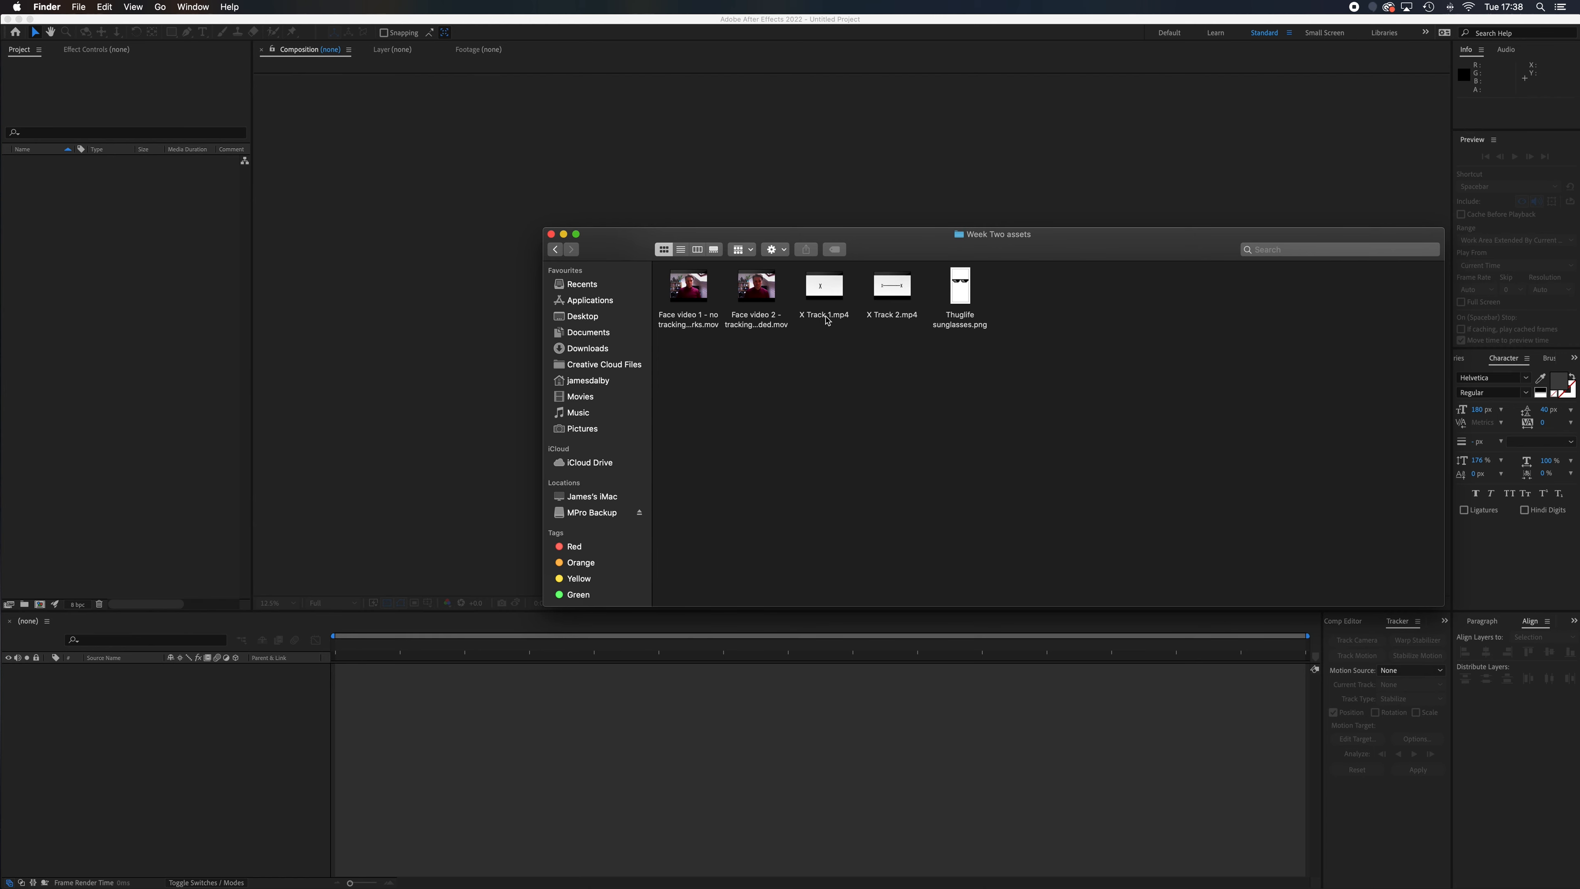
mouse_move(845, 305)
left_click_drag(840, 298, 114, 279)
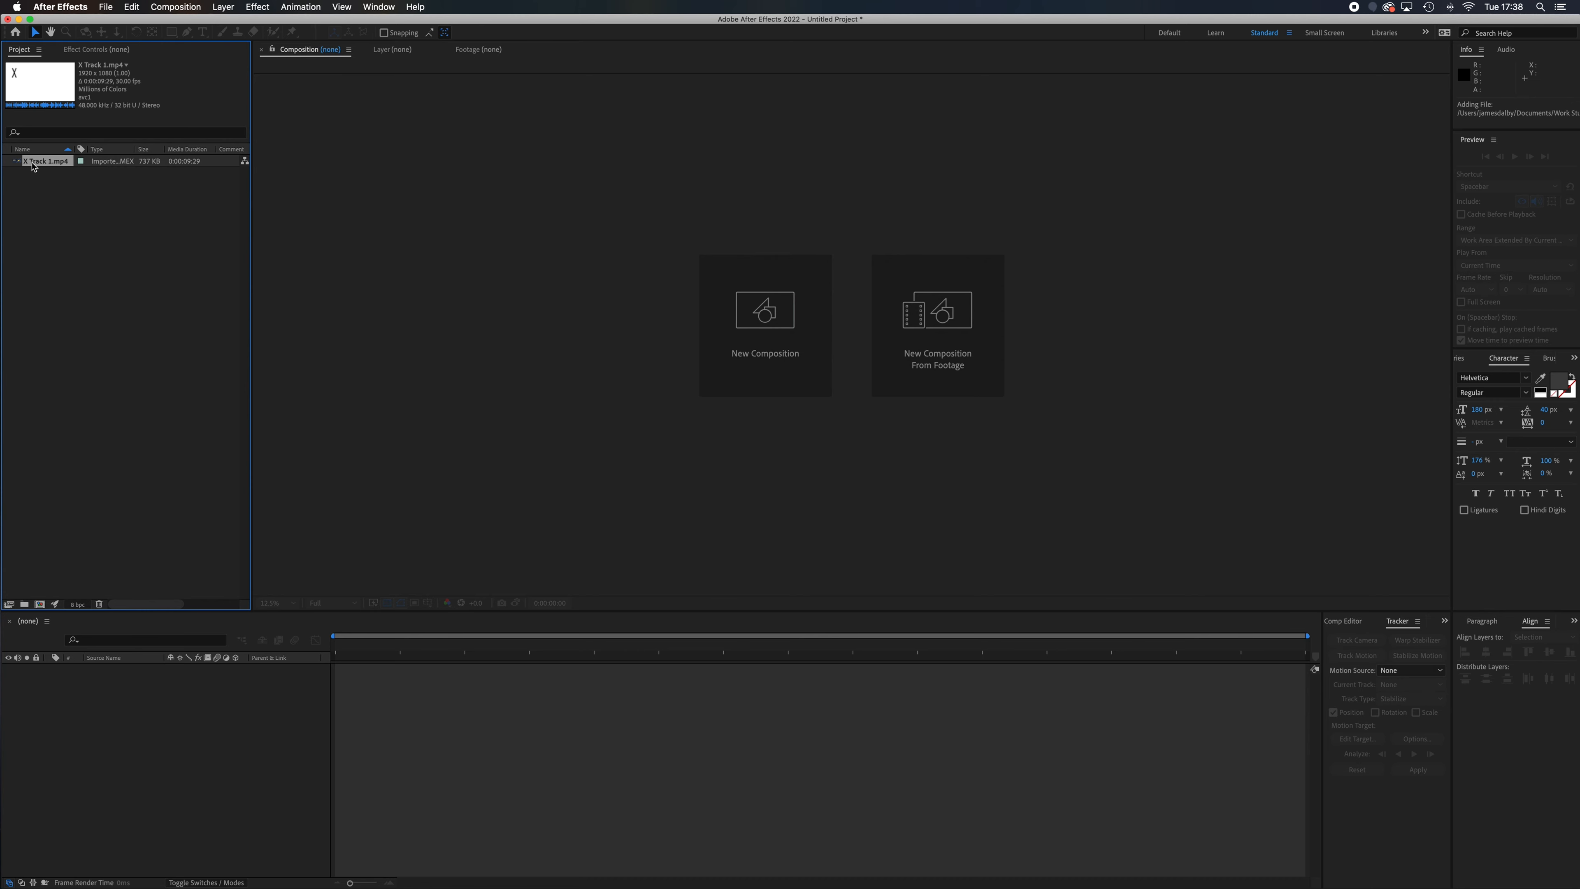
left_click_drag(39, 164, 41, 605)
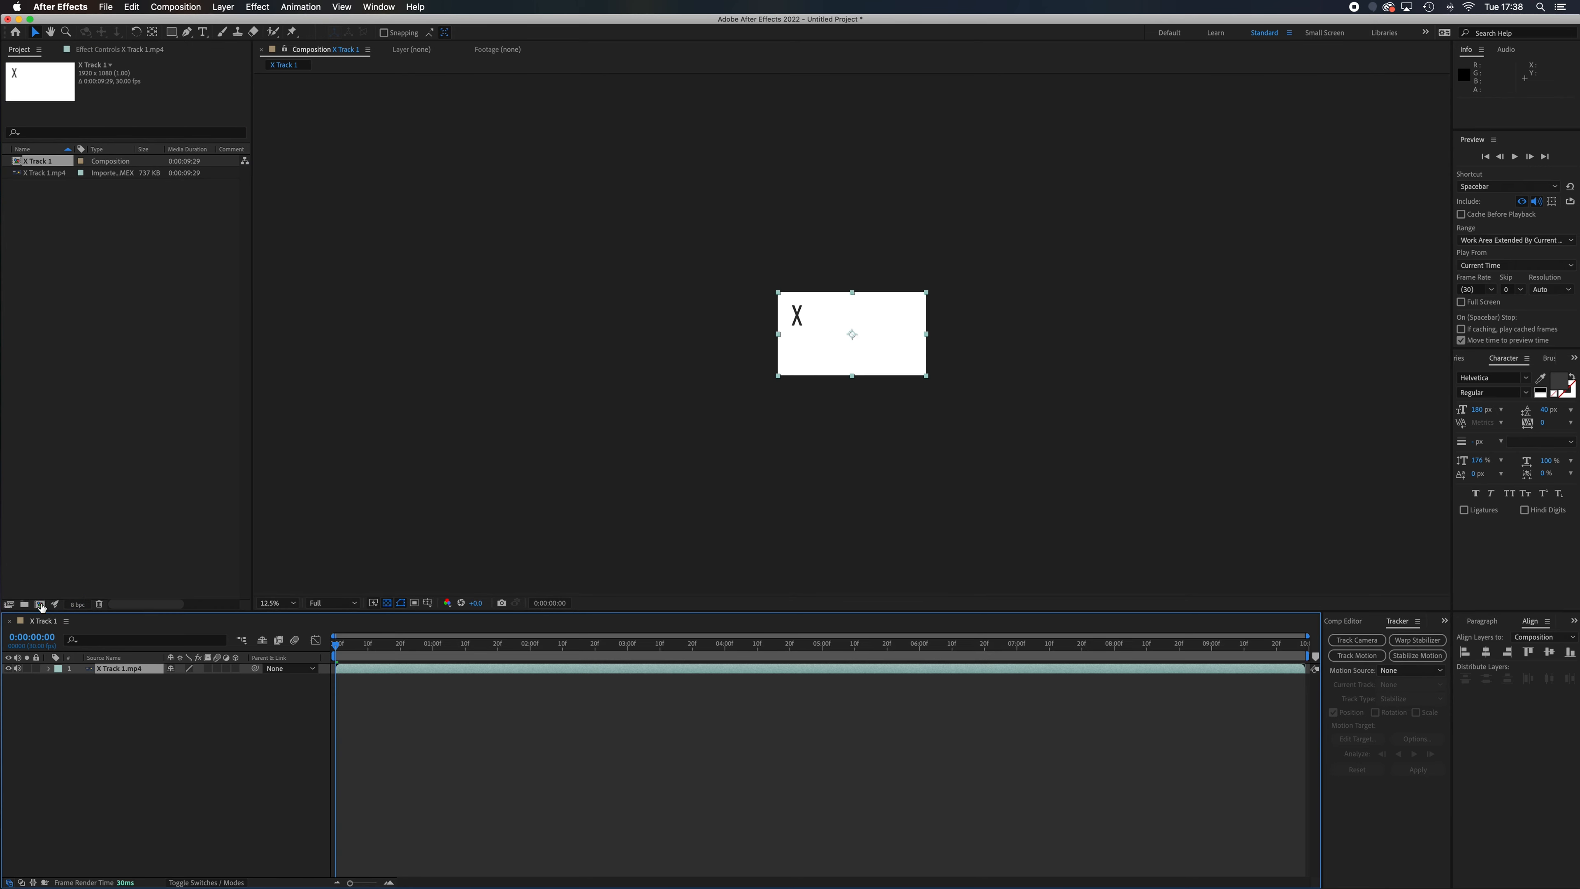
Preview the X's movement in the X Track 1 composition and return the playhead to the start
scroll(762, 357, "up", 1)
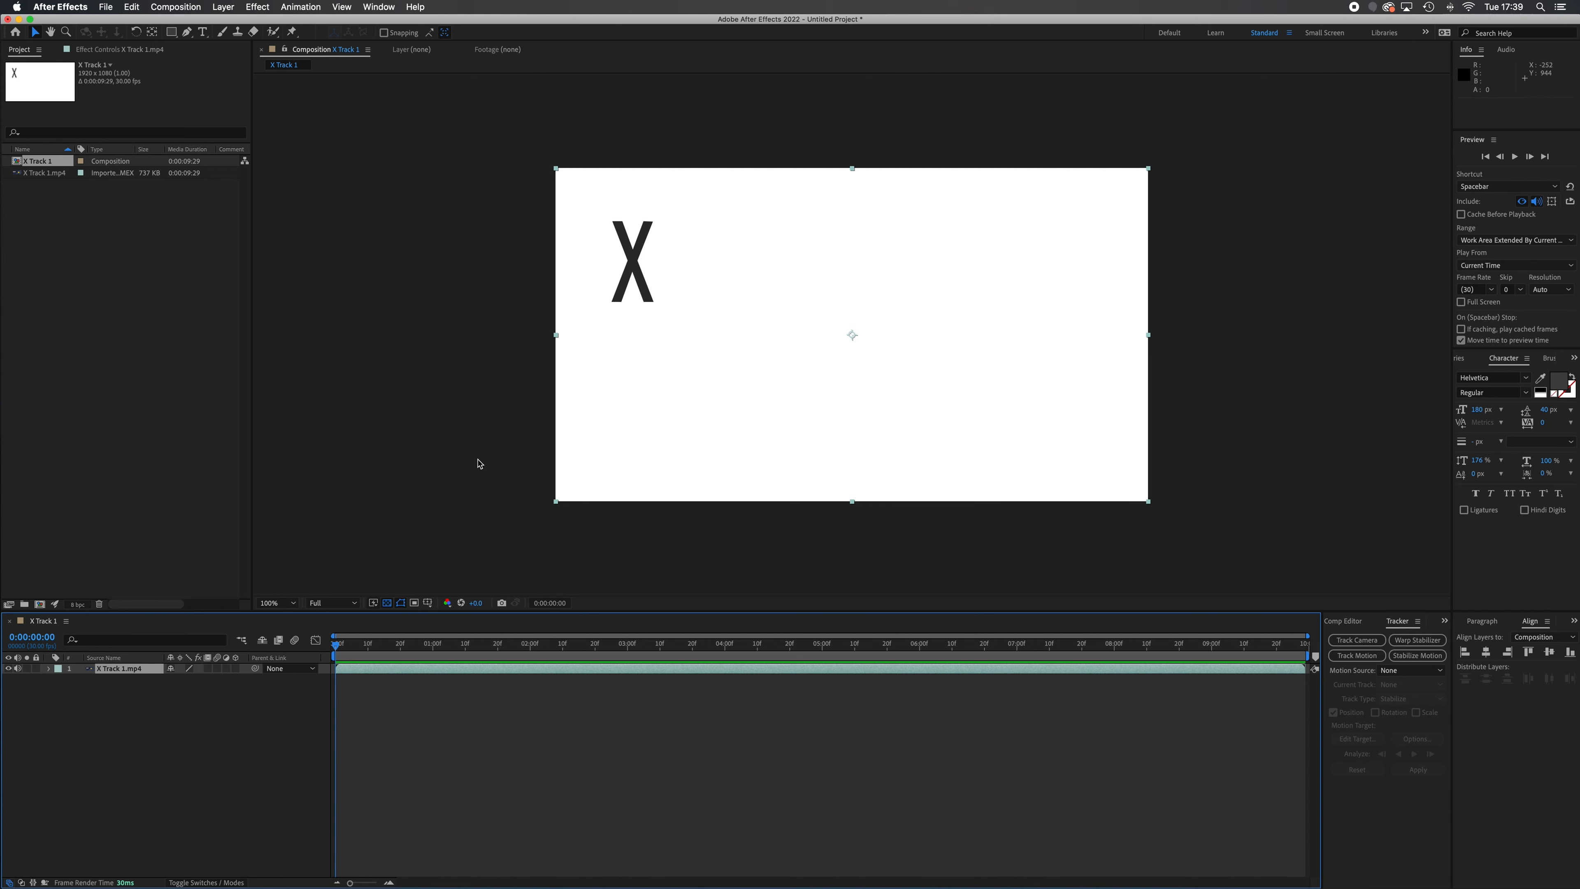
key("space")
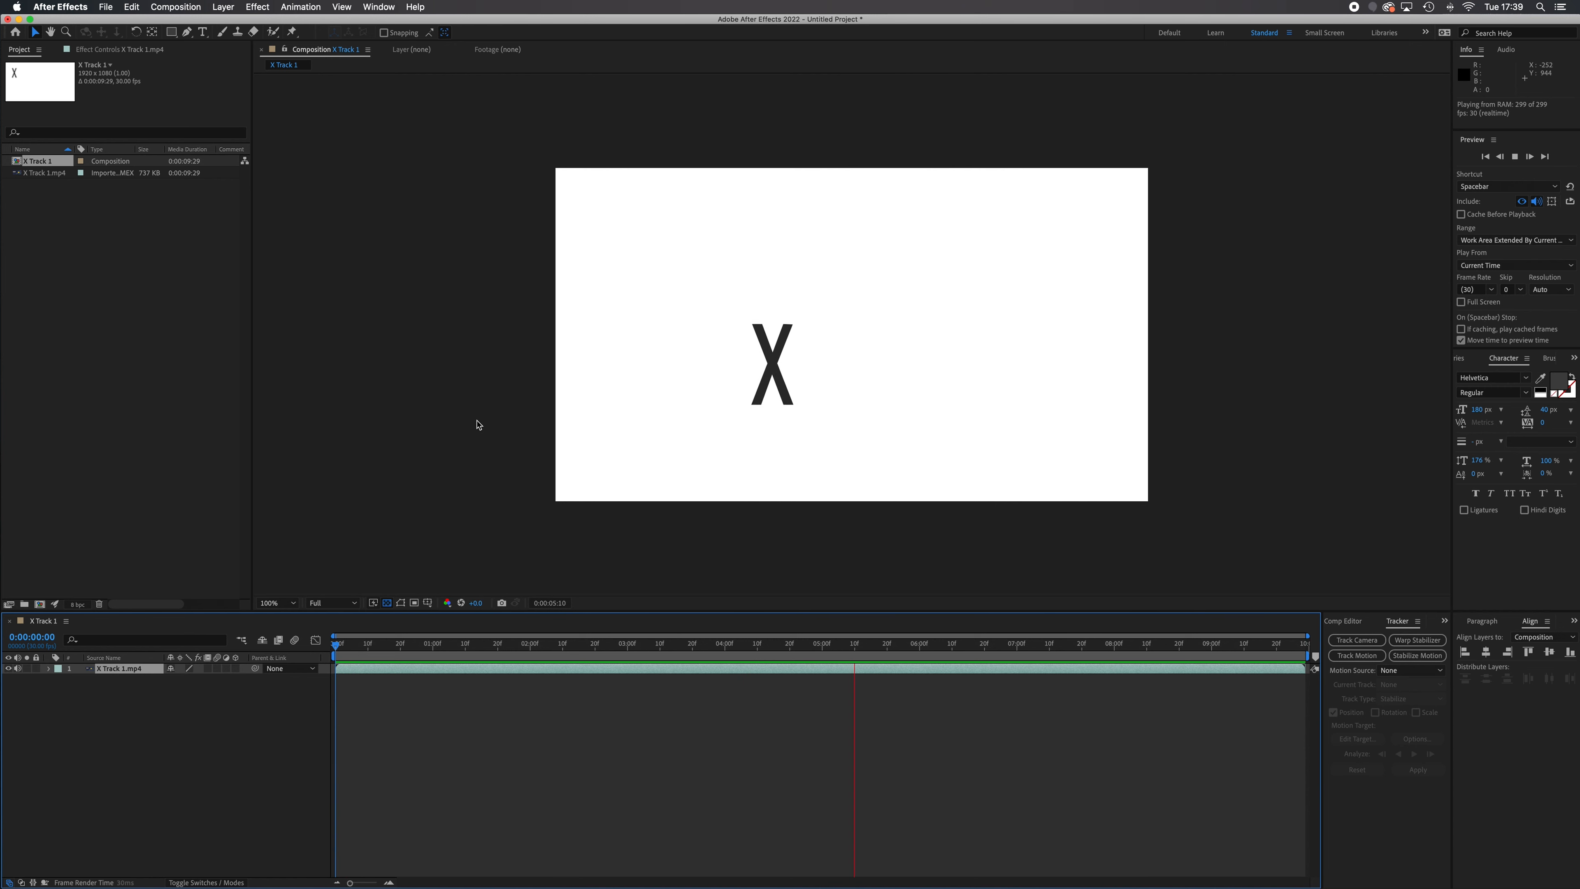
key("space")
left_click_drag(885, 646, 322, 656)
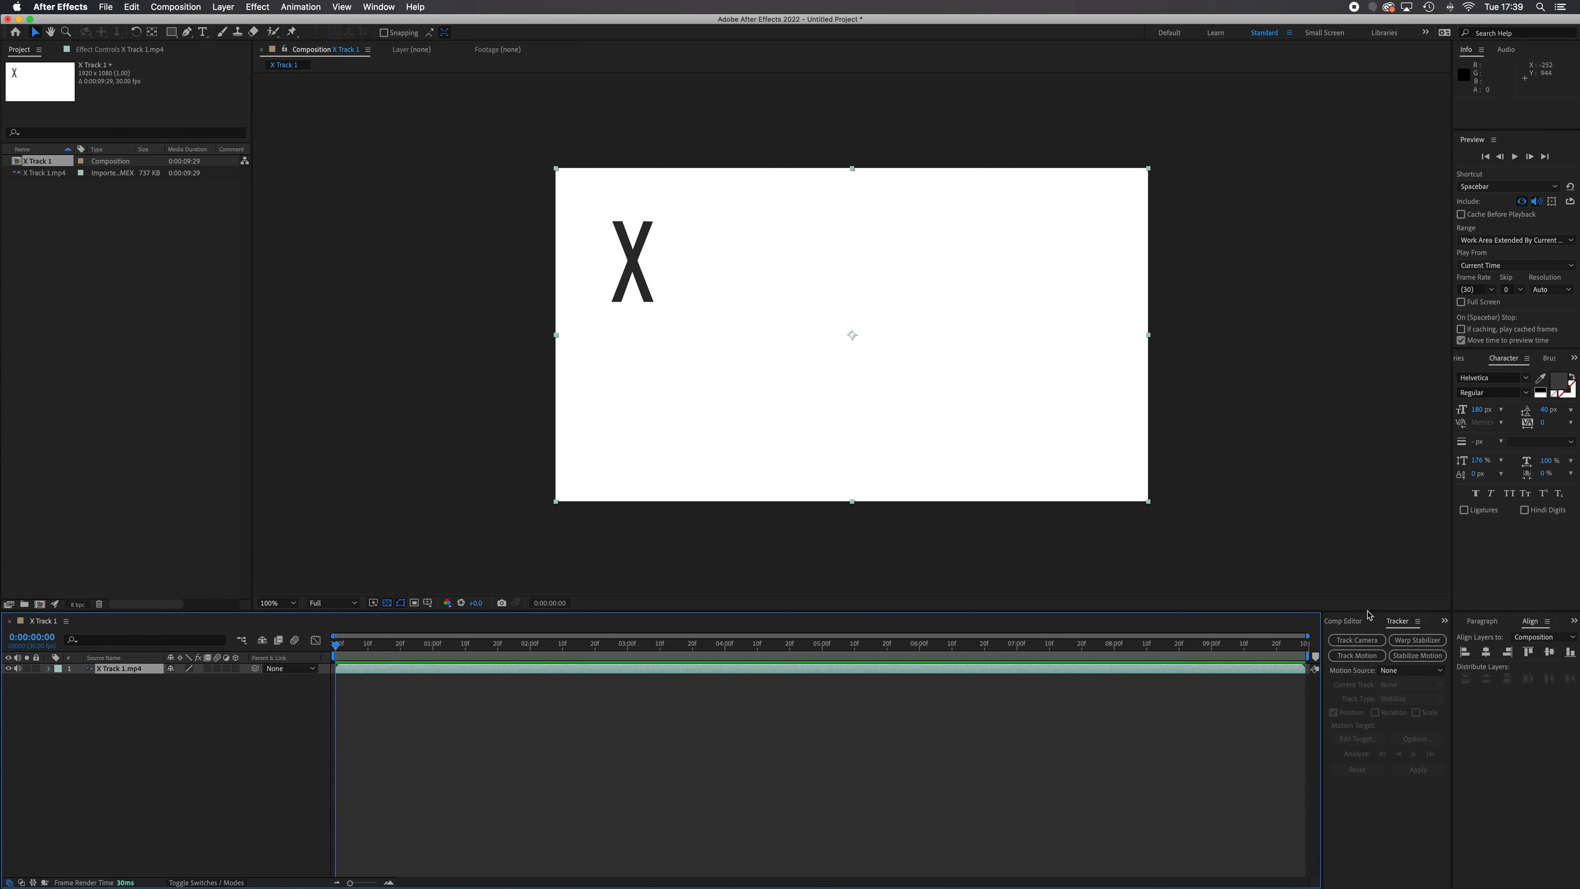
left_click(379, 7)
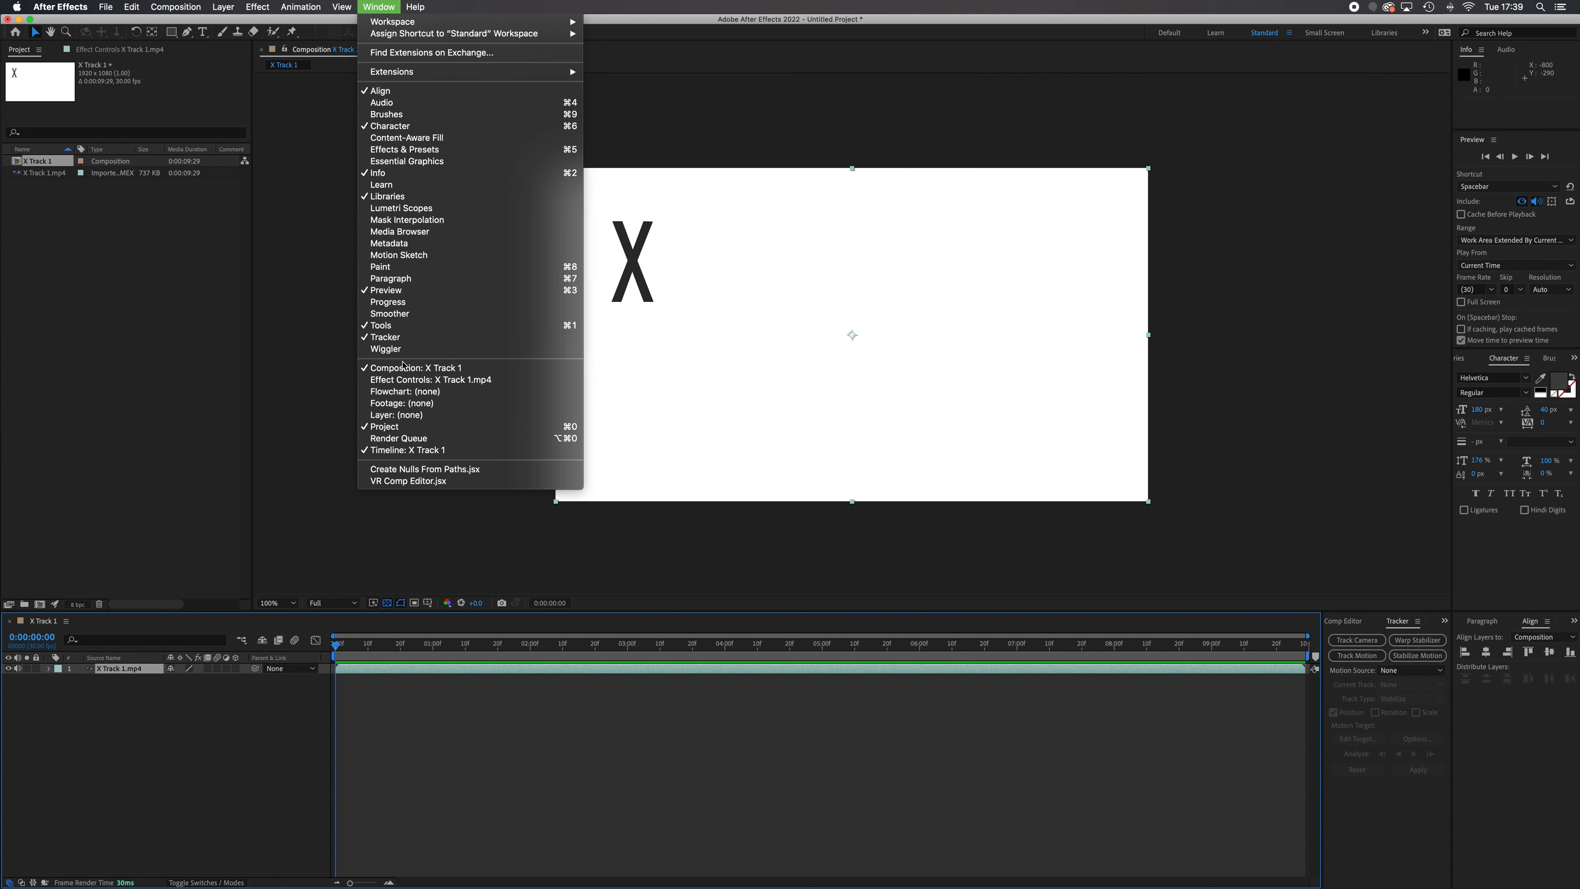
left_click(525, 92)
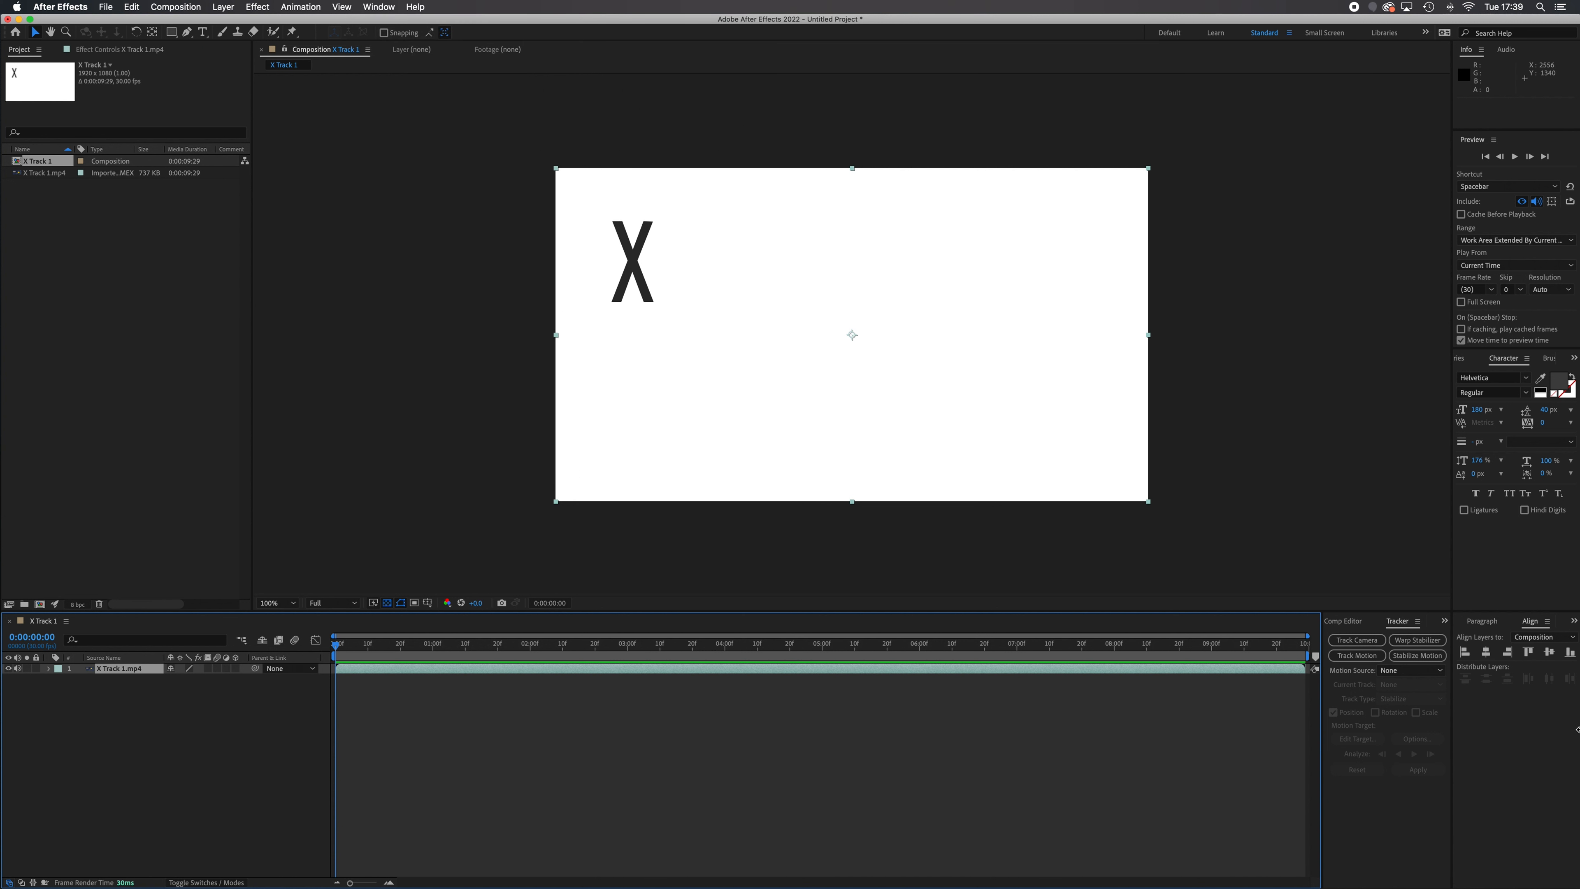
left_click(1574, 621)
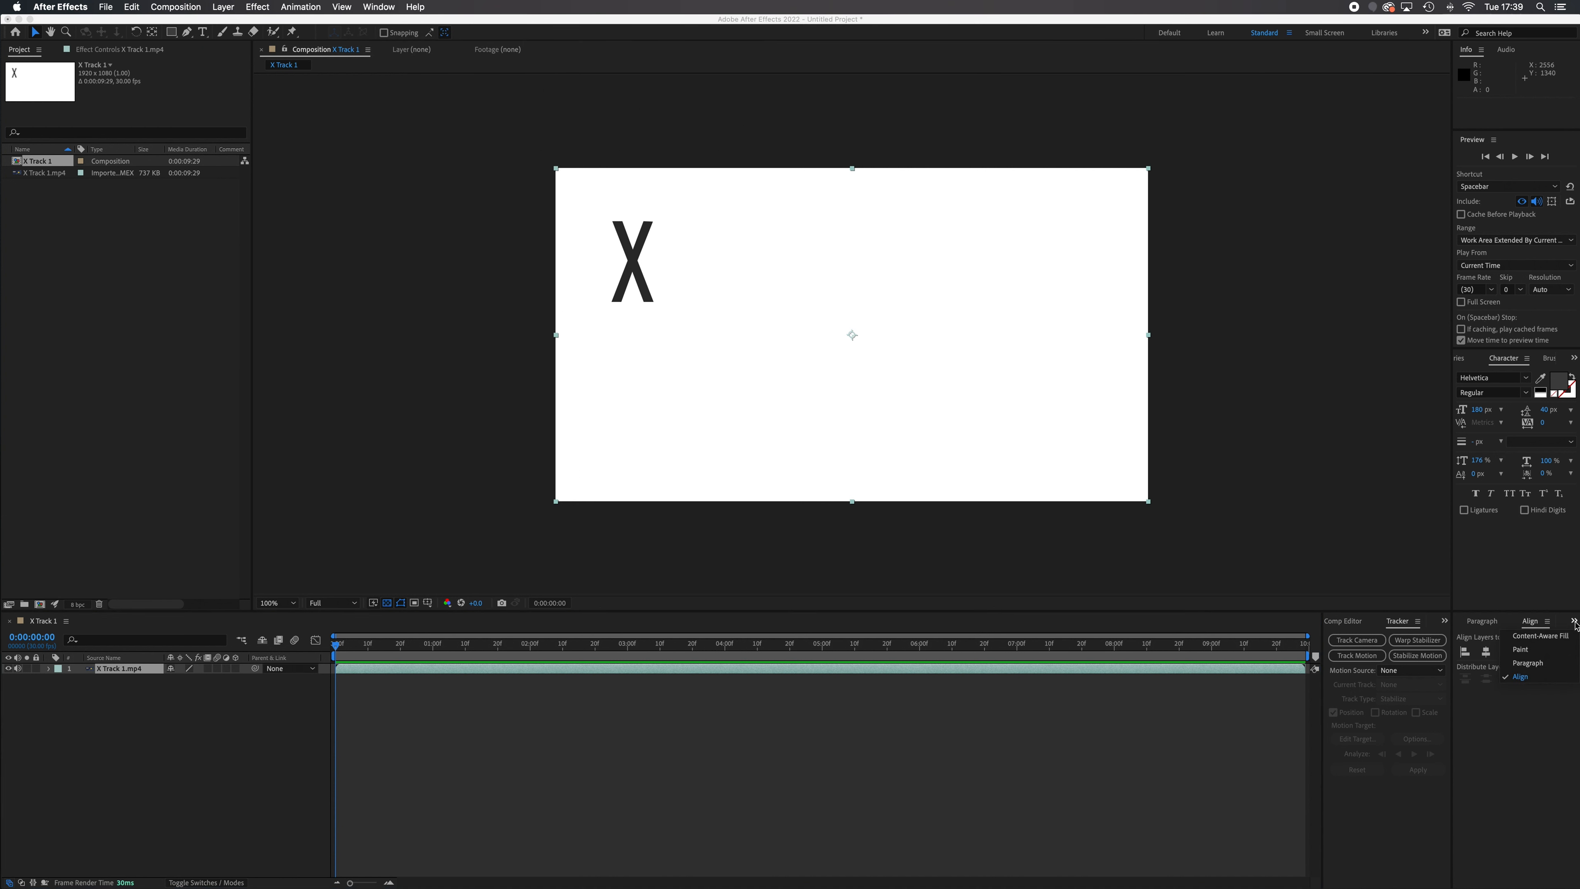
left_click(1546, 700)
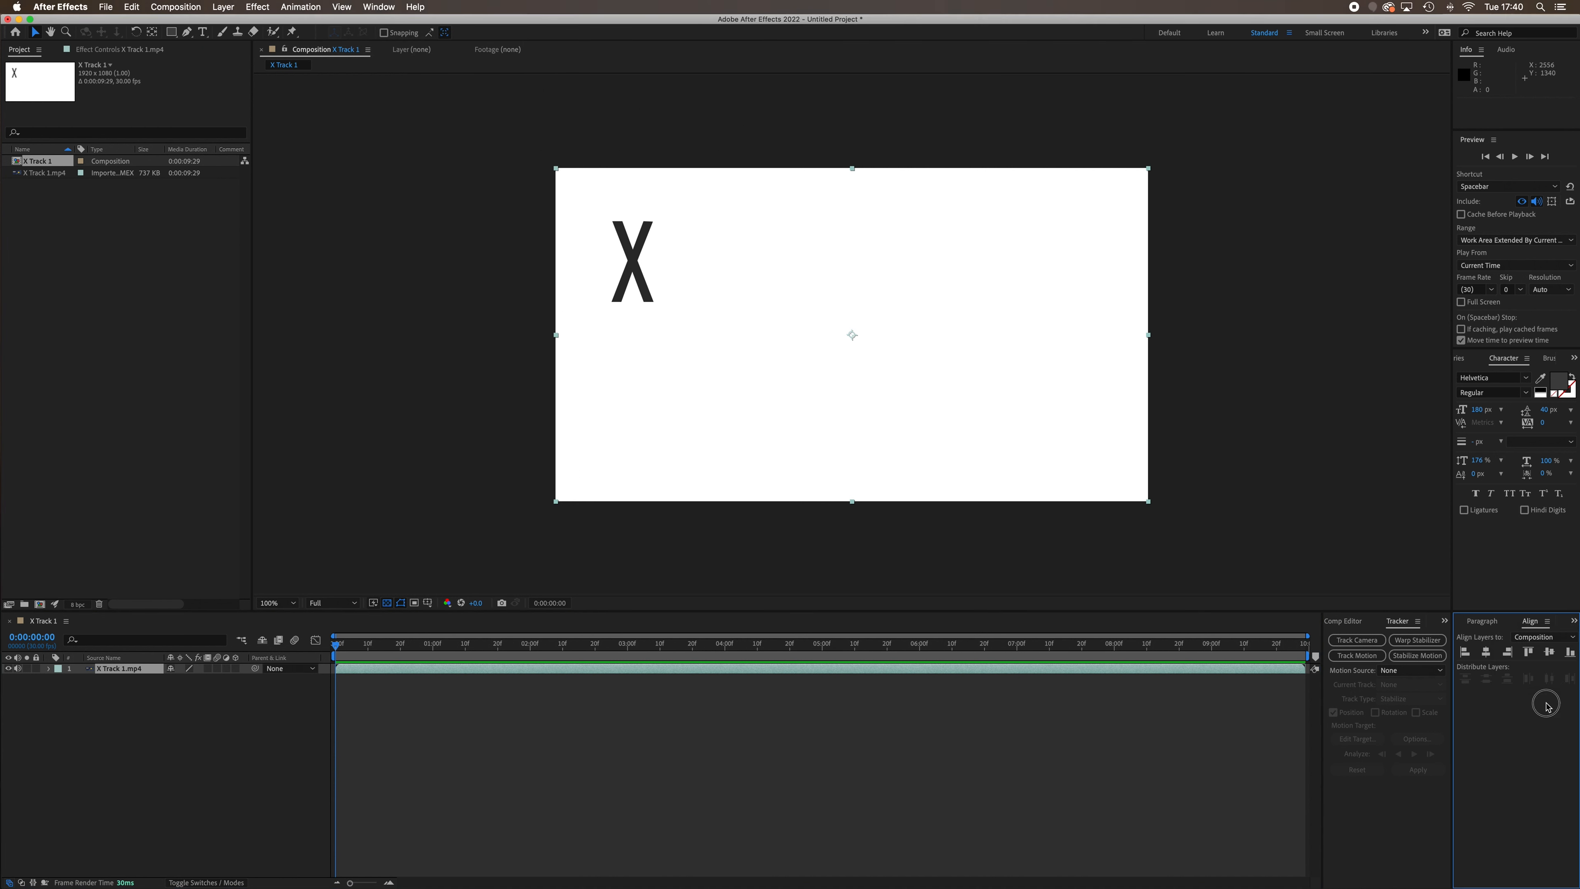
Separate the Tracker panel into its own column beside the timeline and regroup it with the VR Comp Editor panel
left_click(1449, 626)
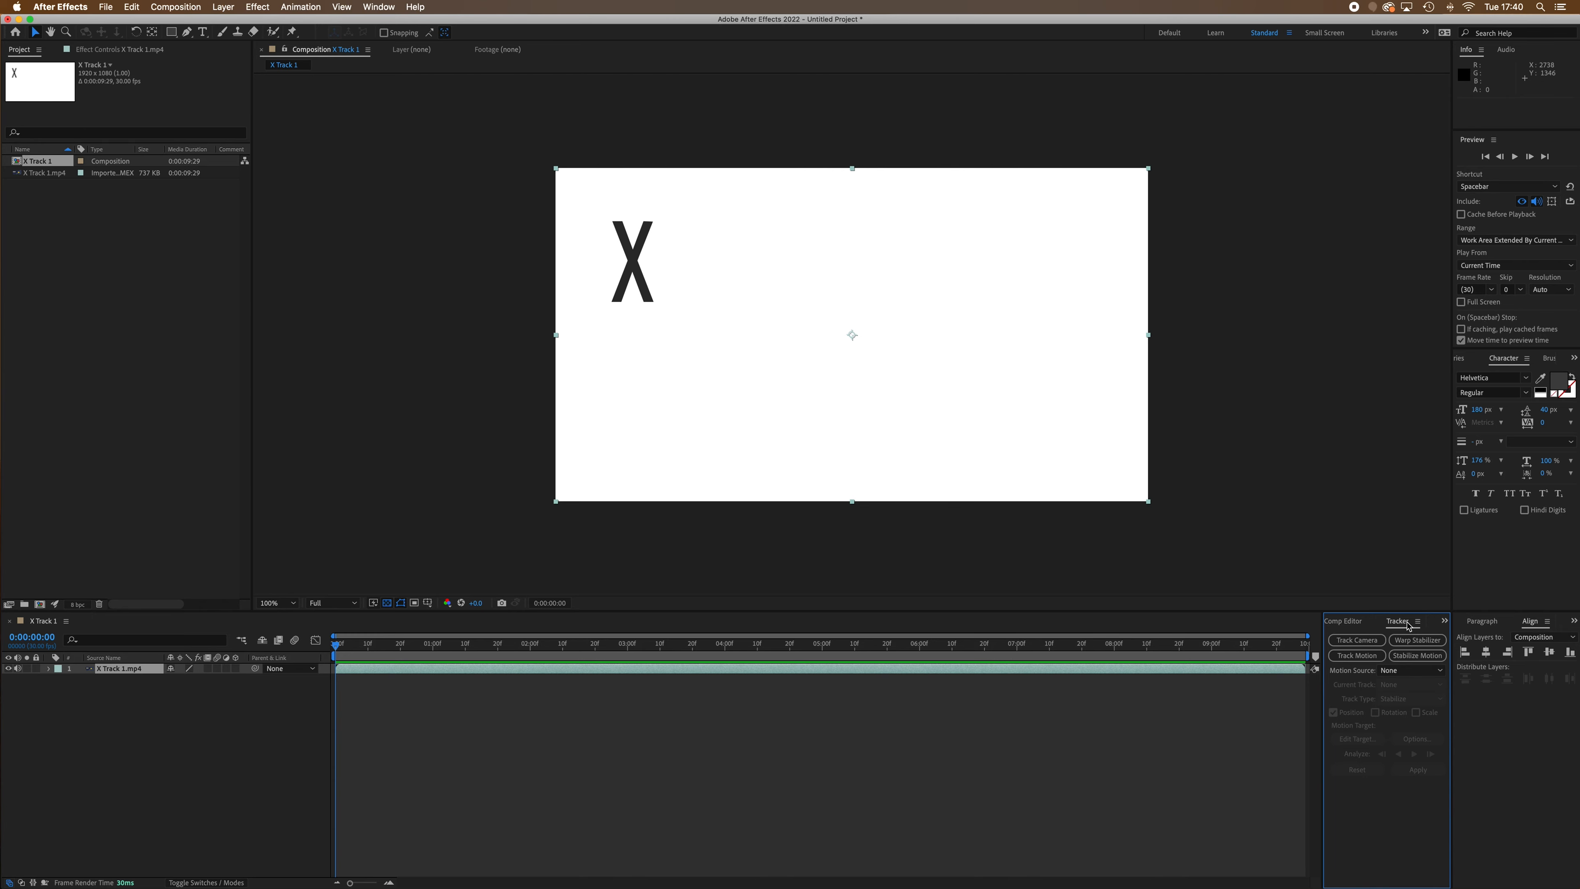
left_click_drag(1407, 625, 1304, 693)
left_click_drag(794, 751, 1315, 798)
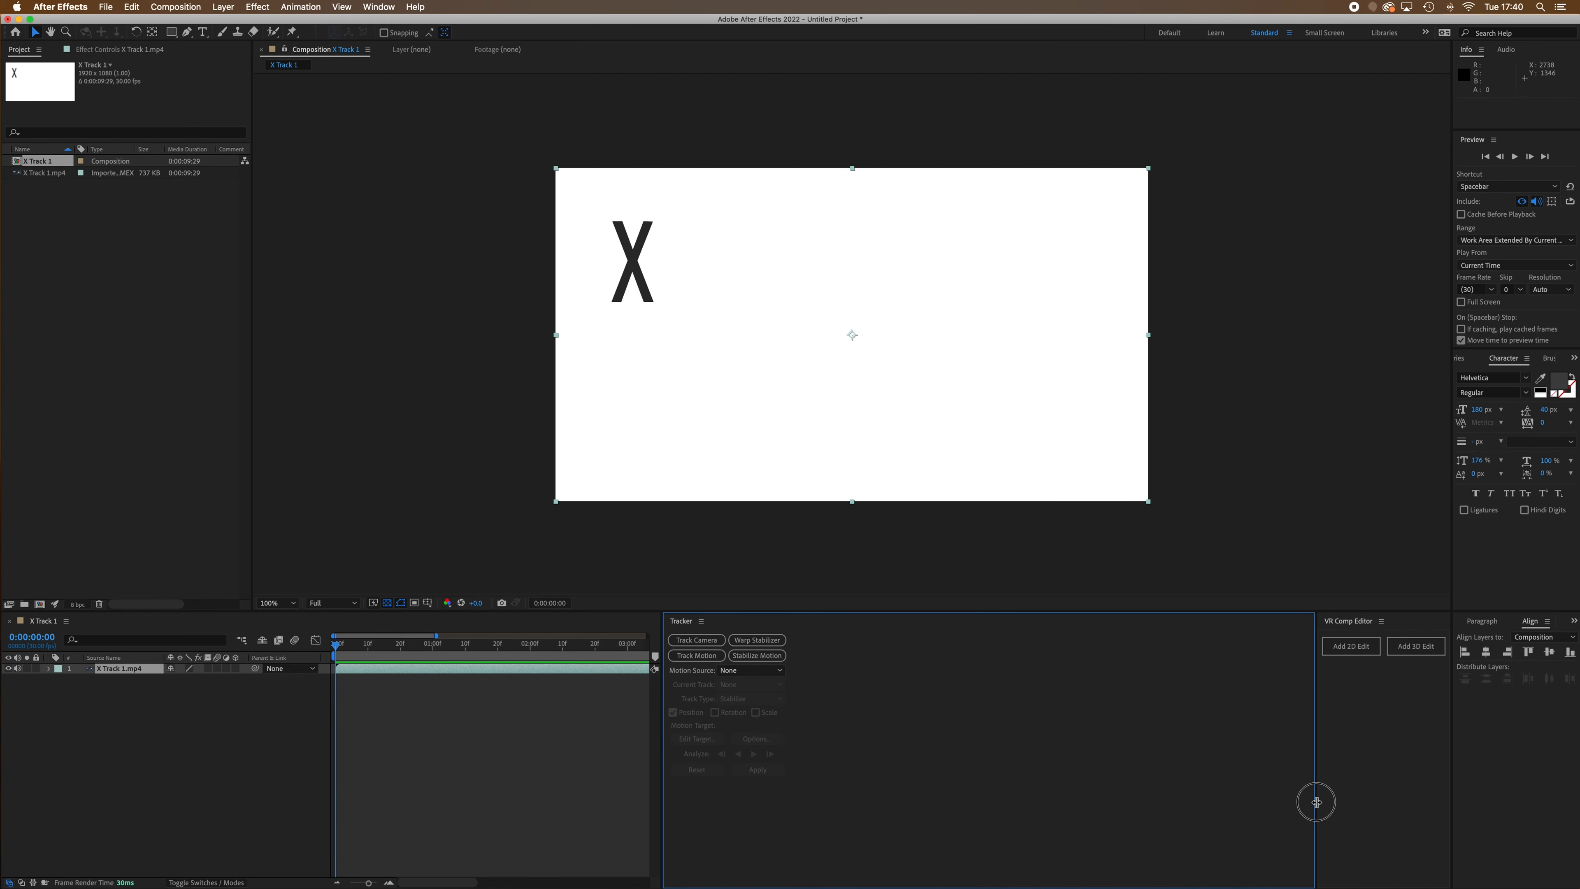
left_click_drag(662, 789, 1182, 809)
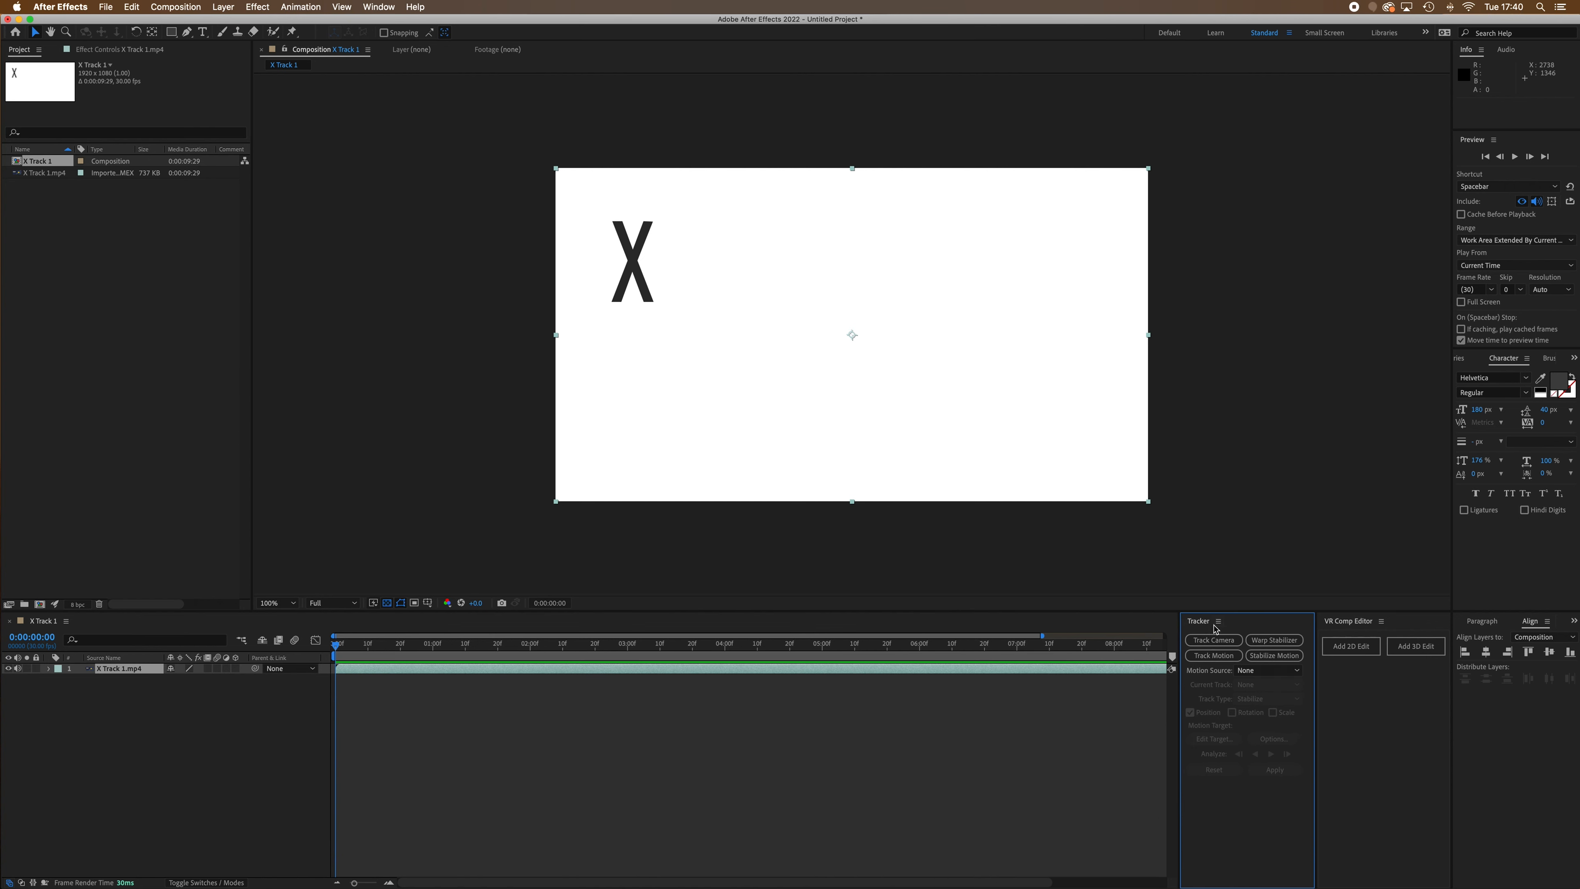
left_click_drag(1210, 626, 1341, 635)
left_click_drag(1176, 711, 1322, 713)
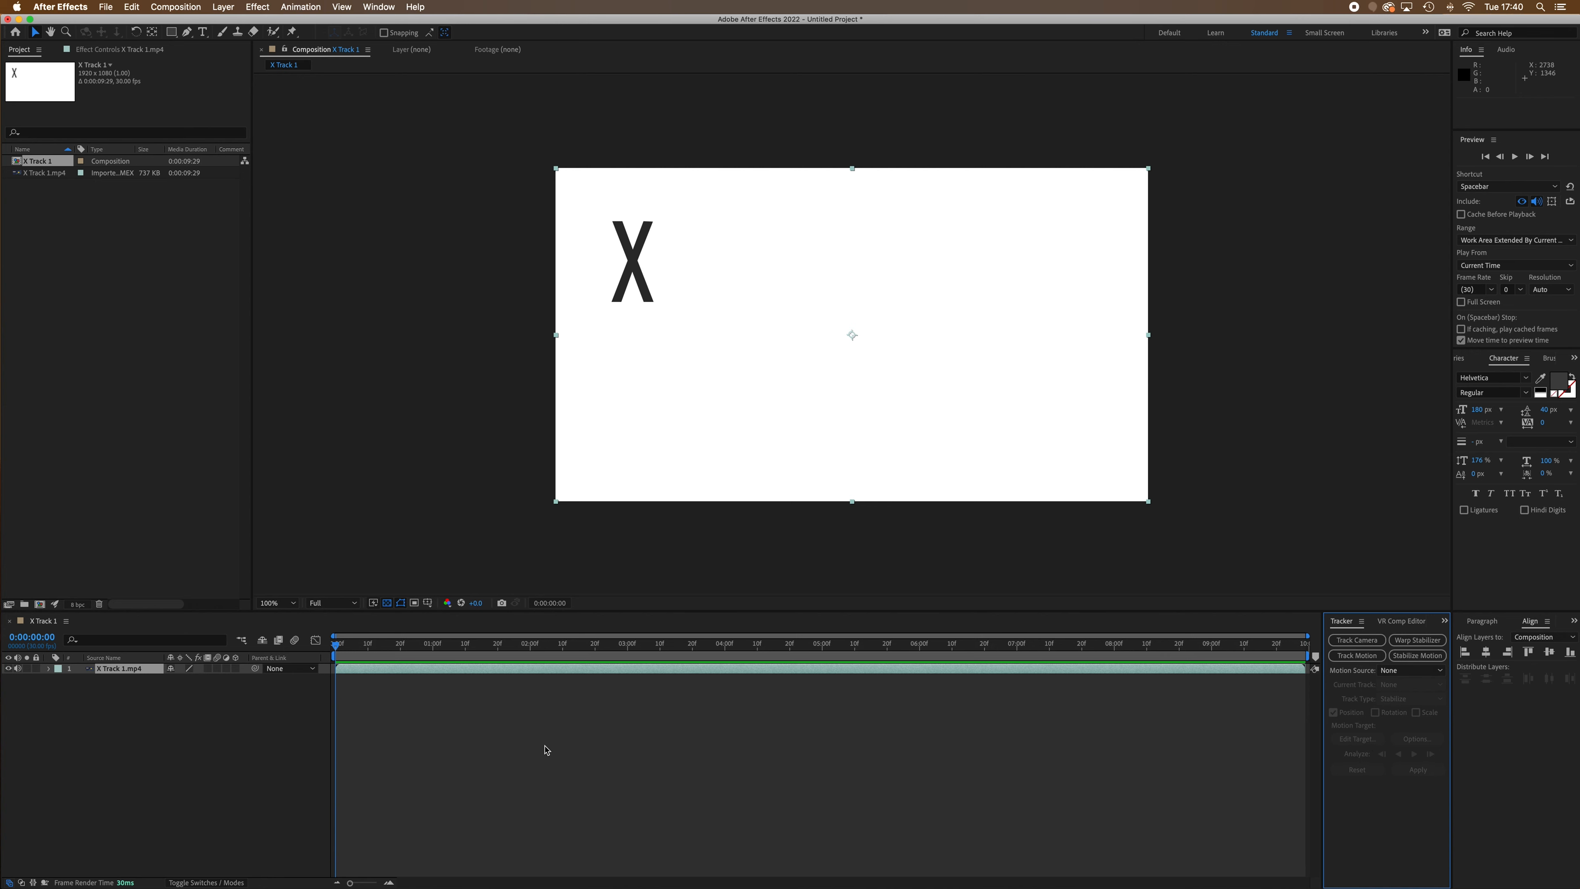
Start Track Motion on the X Track 1.mp4 layer and compare the composition view with the layer view
left_click(81, 740)
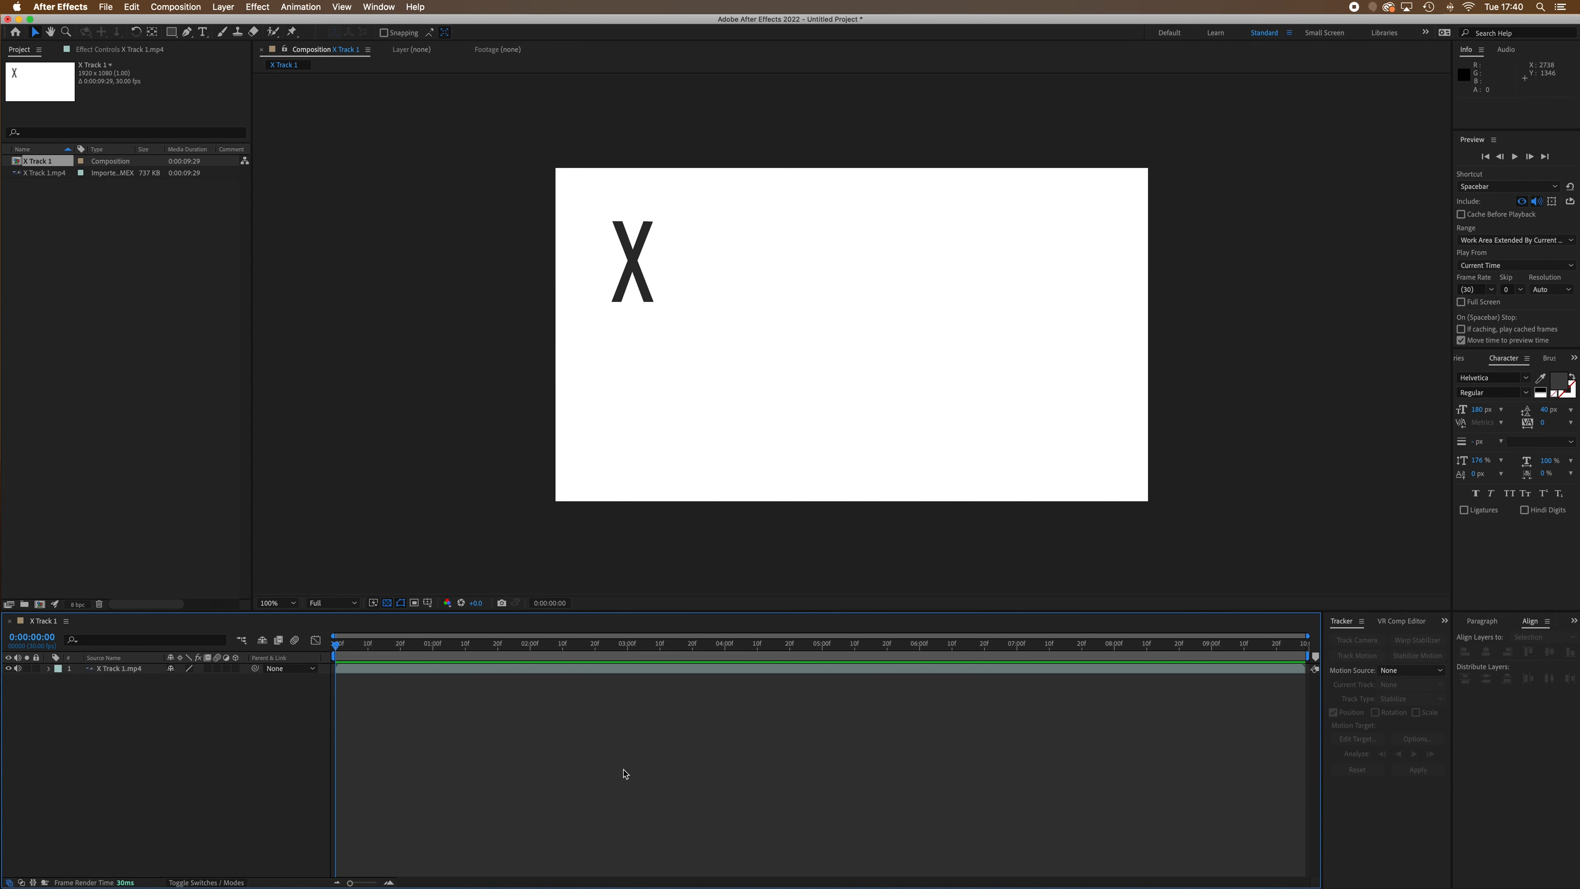
left_click(117, 670)
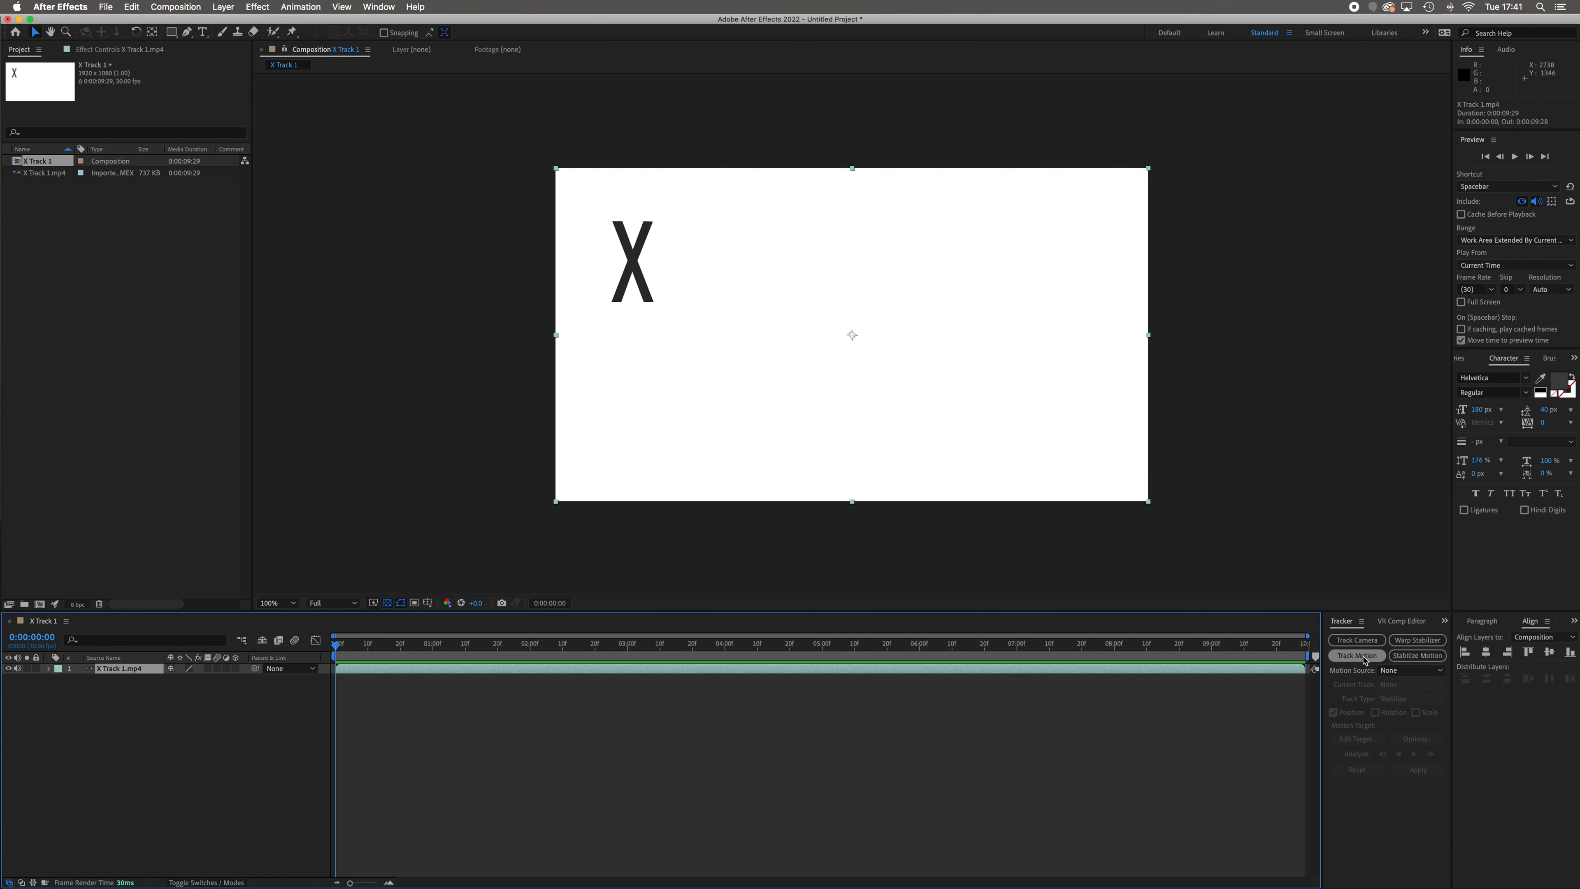
left_click(1357, 656)
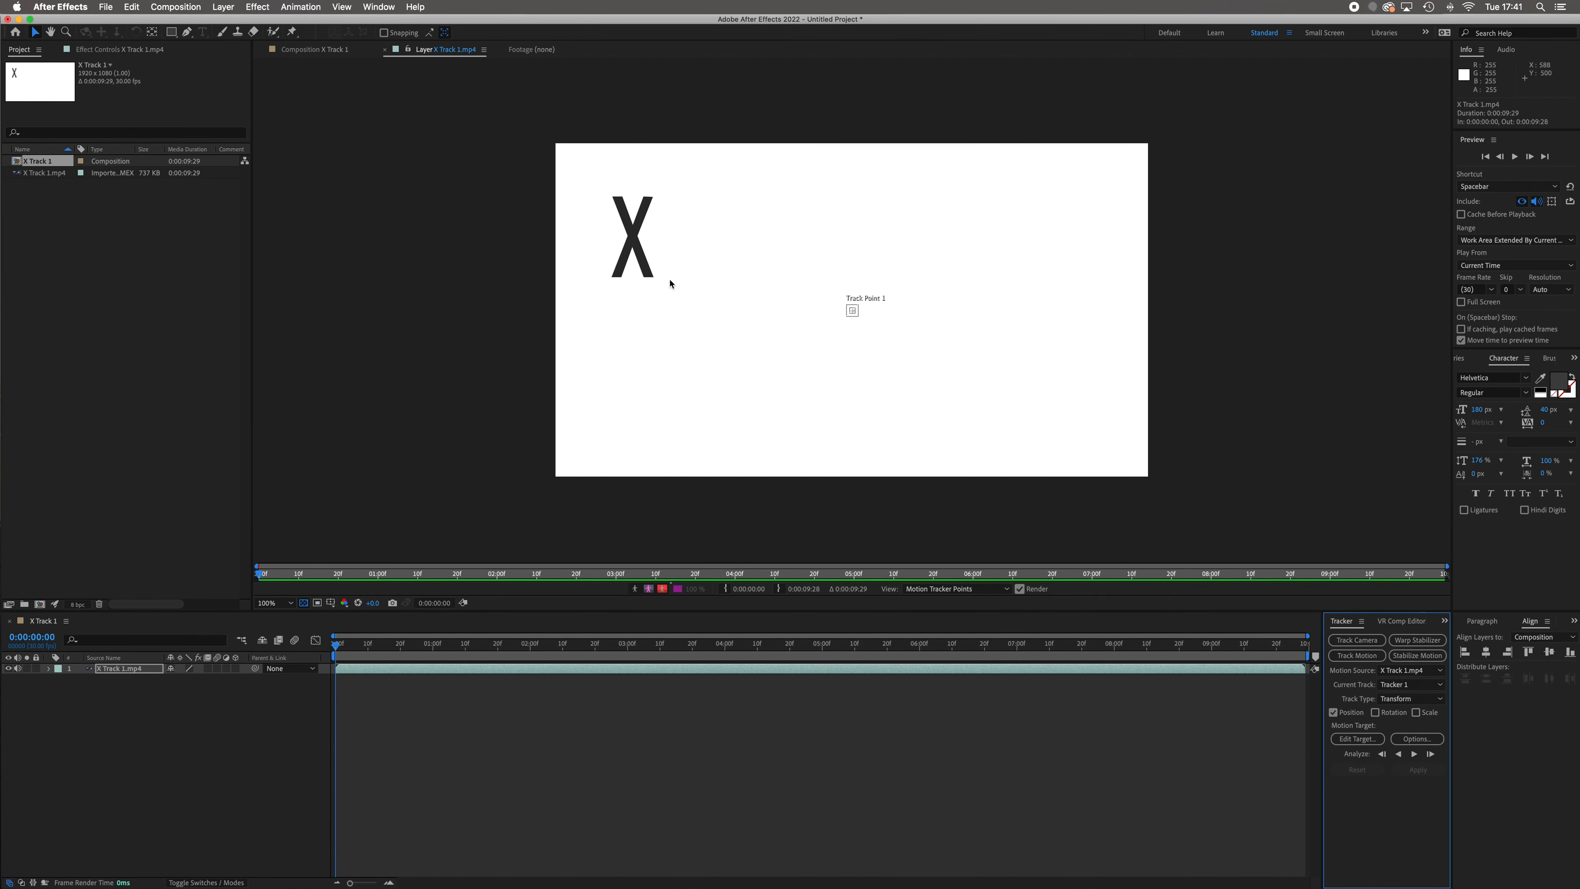
left_click(315, 51)
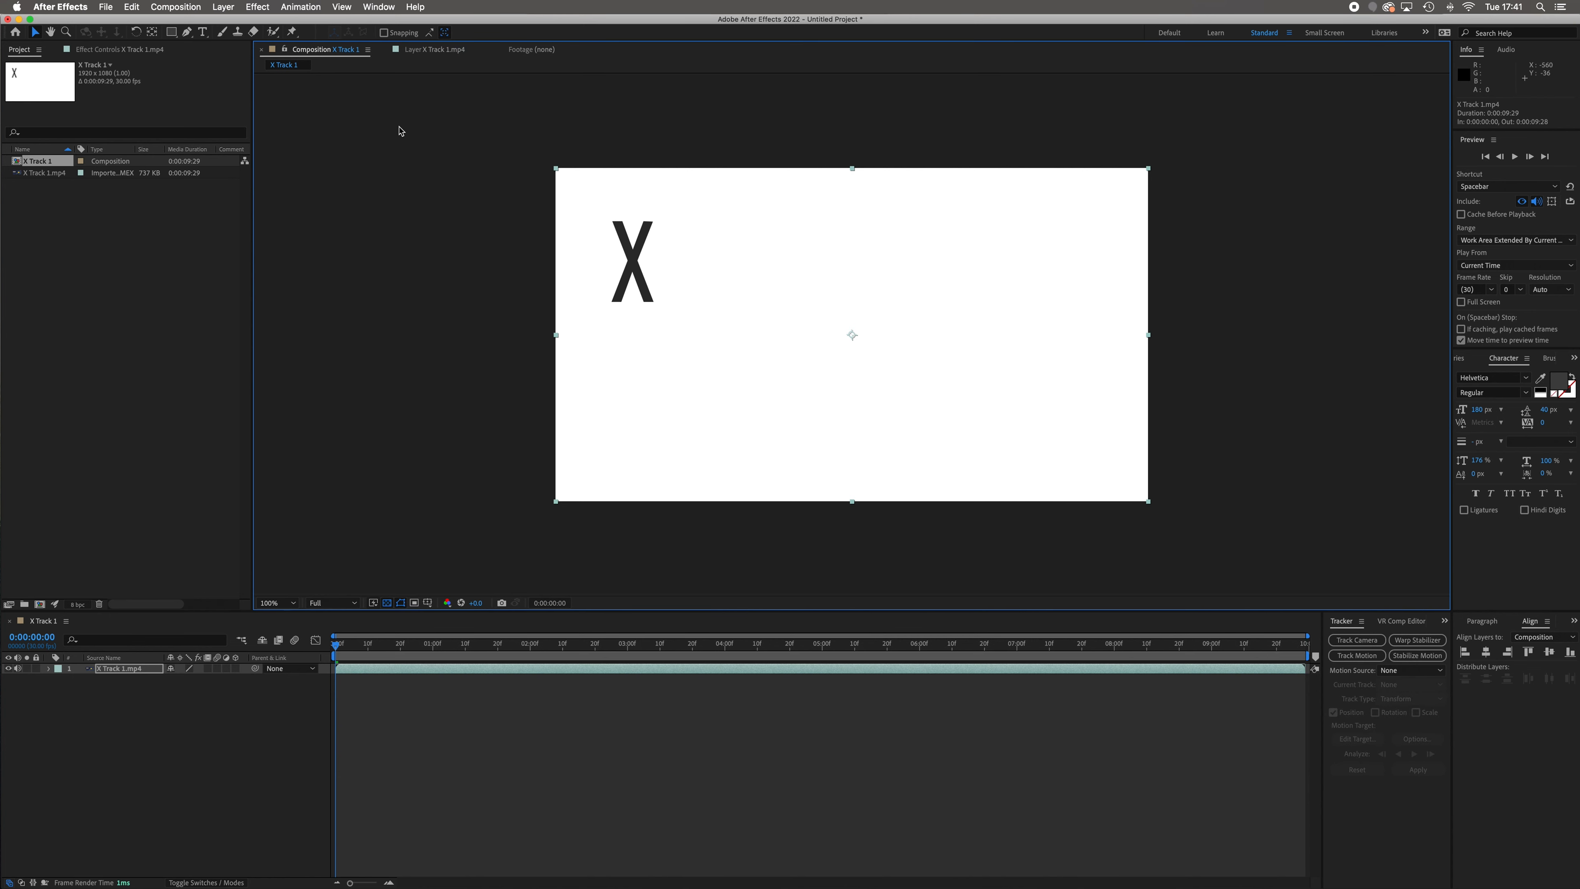
left_click(426, 53)
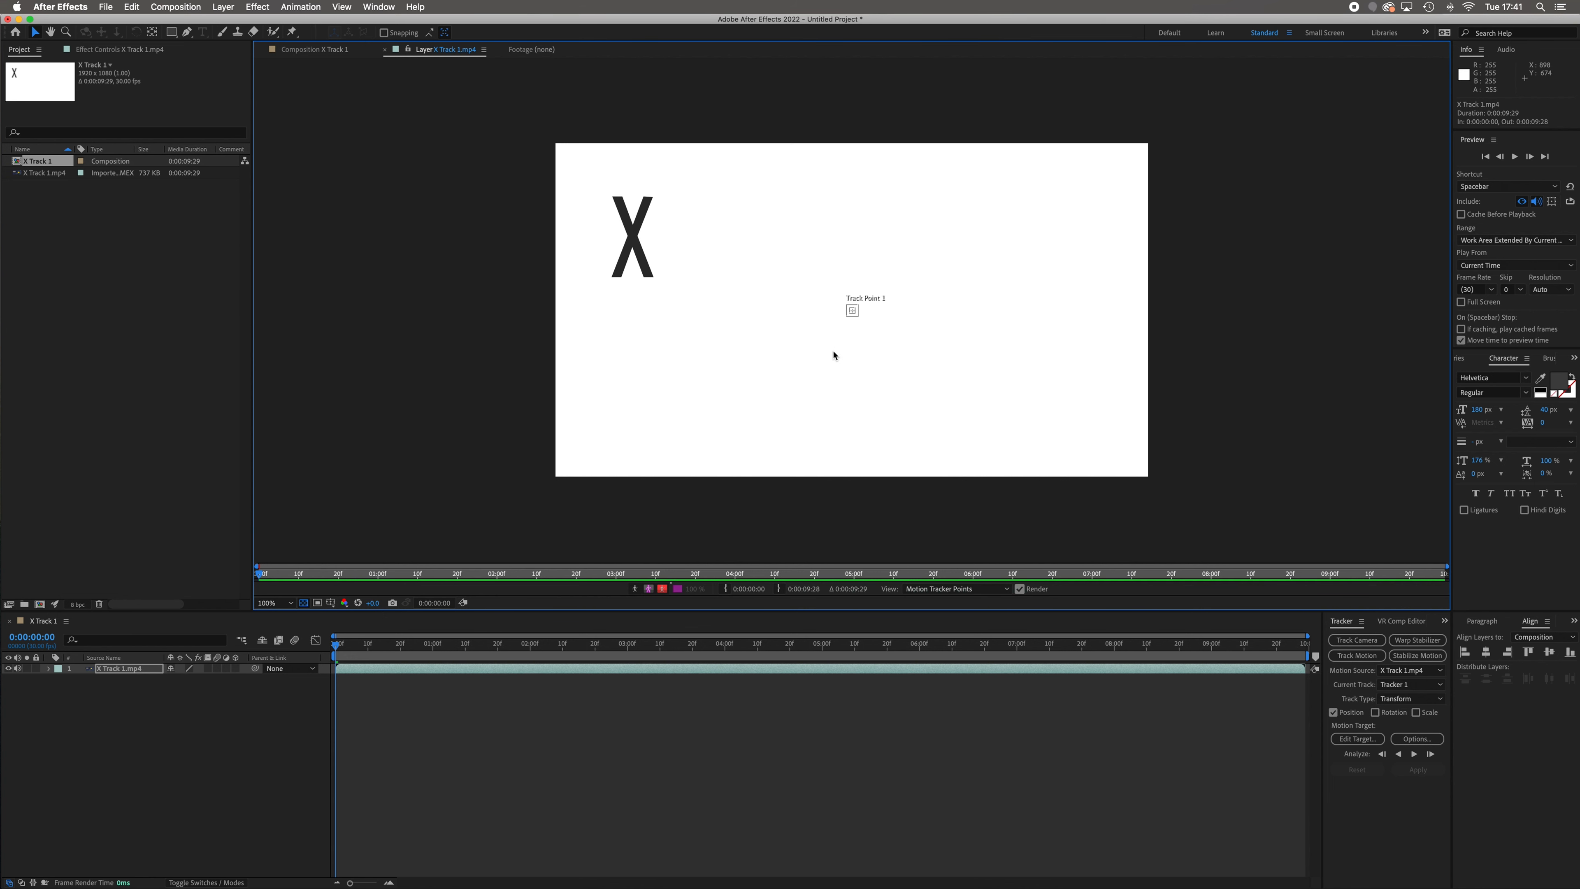
Try moving Track Point 1's attach point outside its search region, and undo the move
key("period")
key("period")
key("period")
key("period")
key("period")
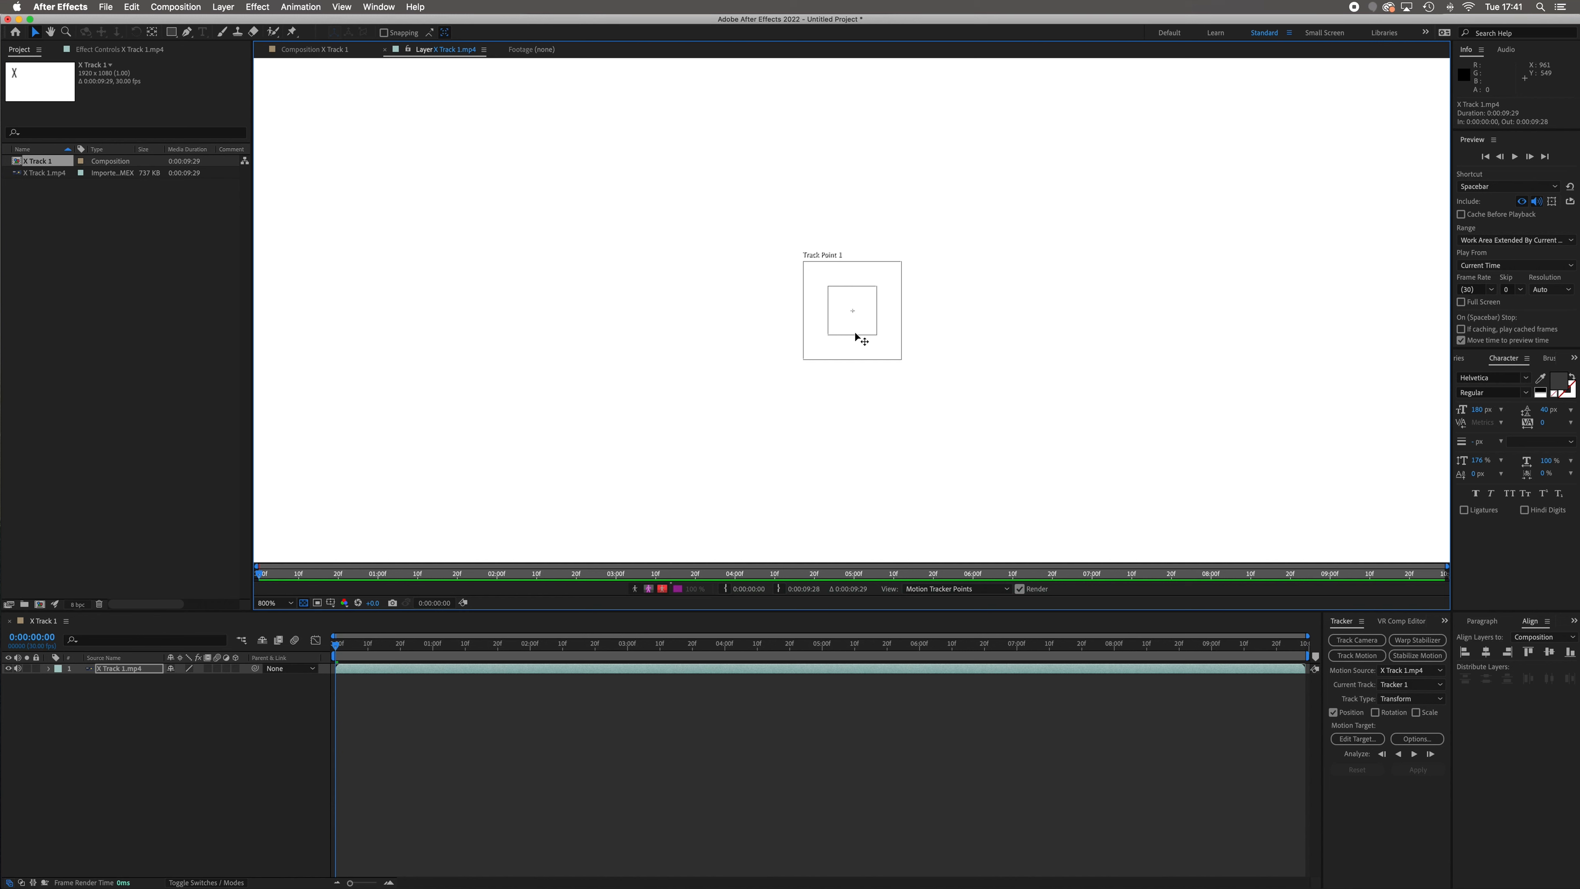
key("period")
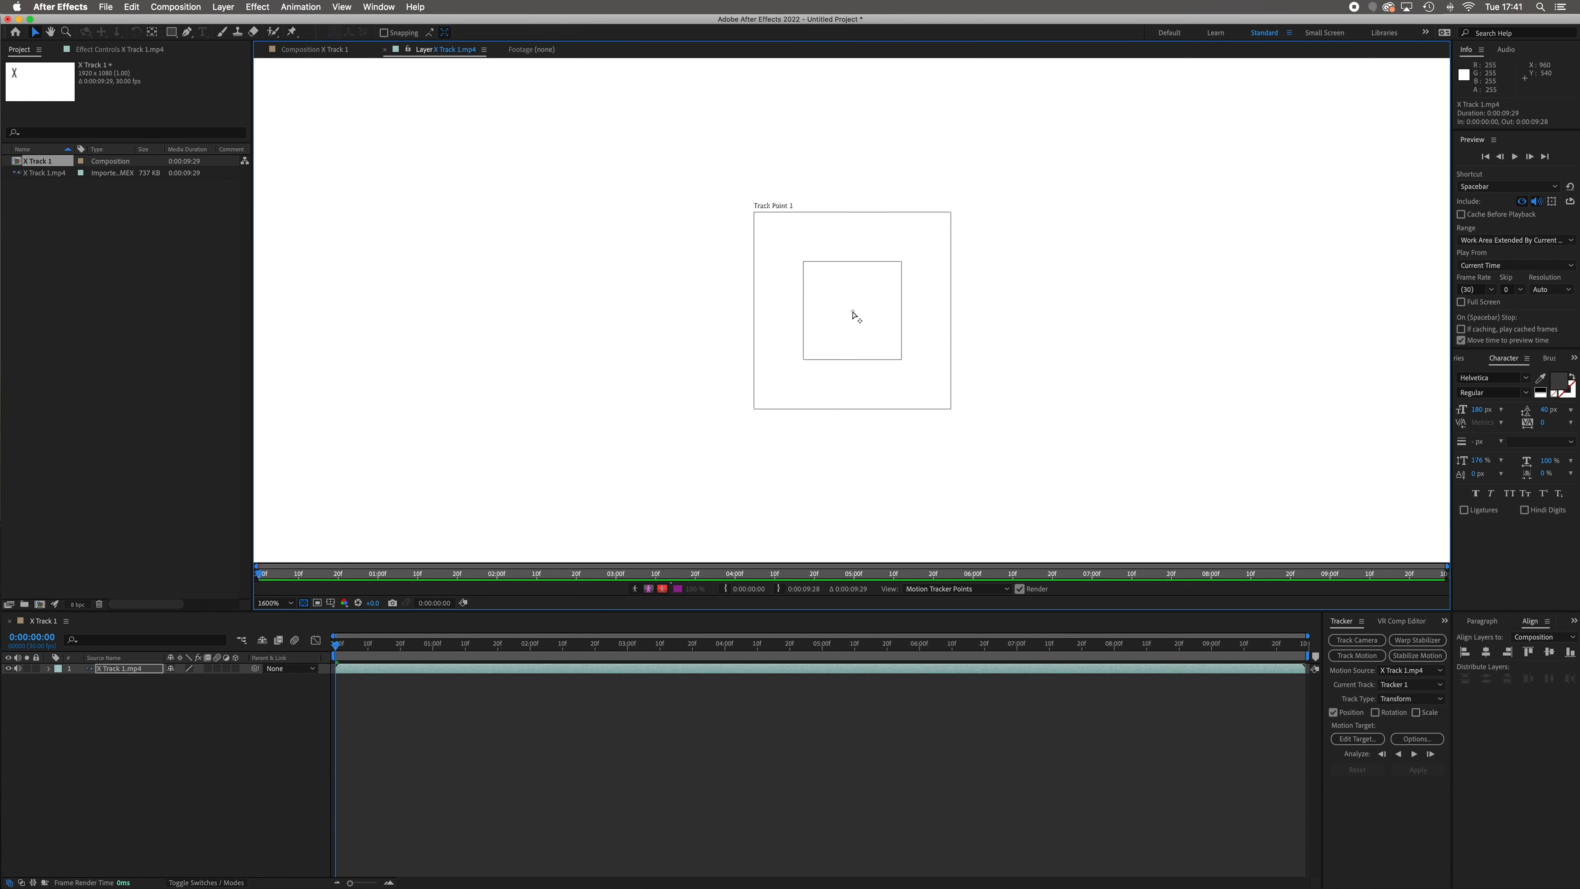
left_click_drag(853, 311, 677, 304)
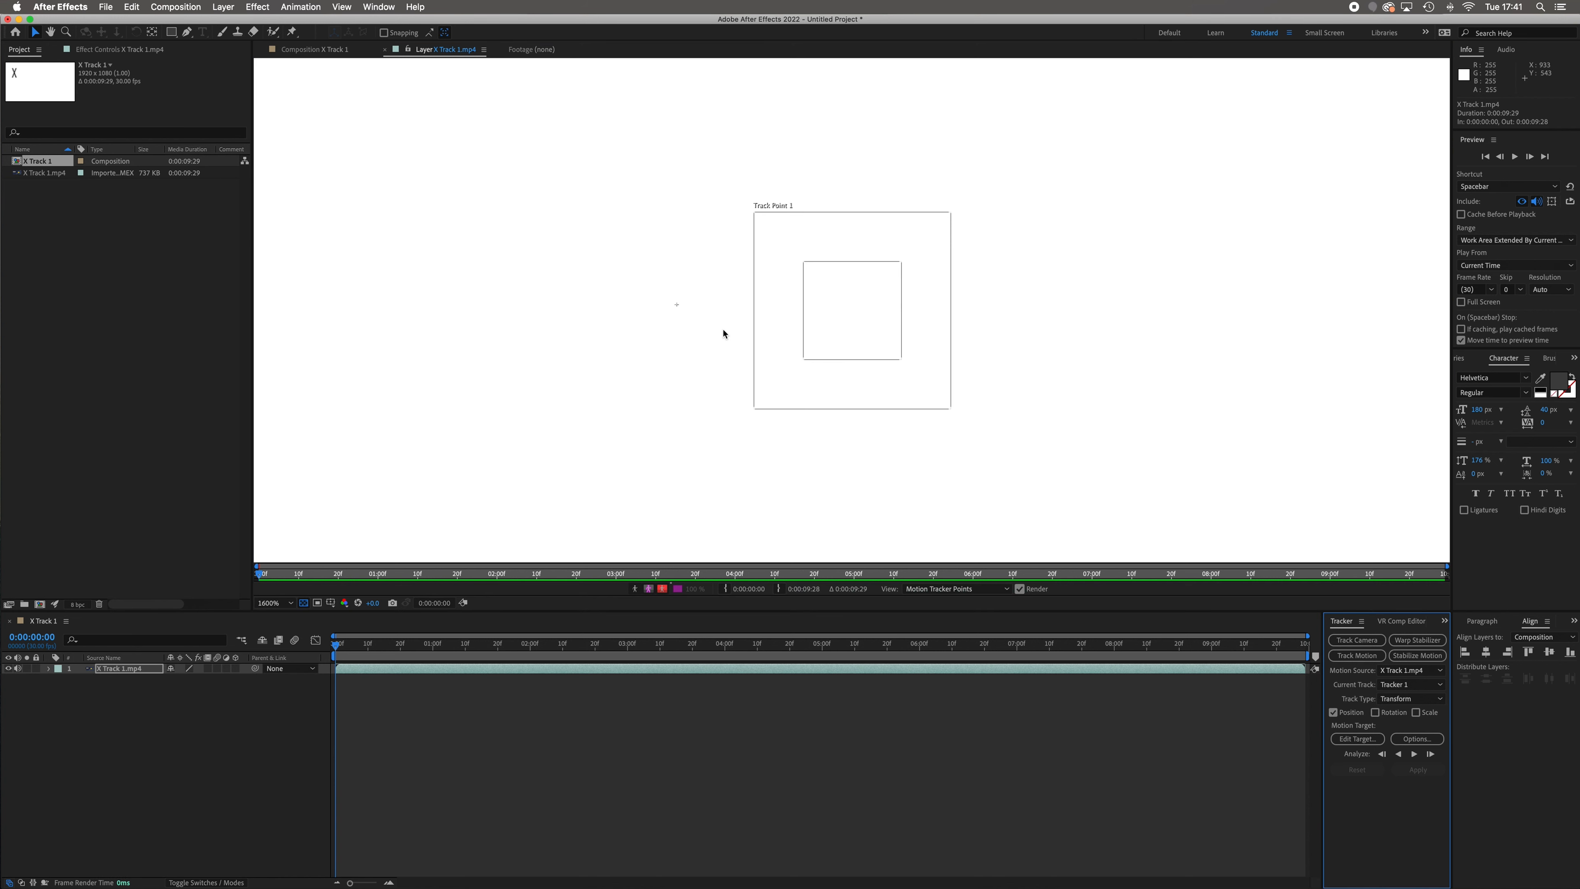
key("super+z")
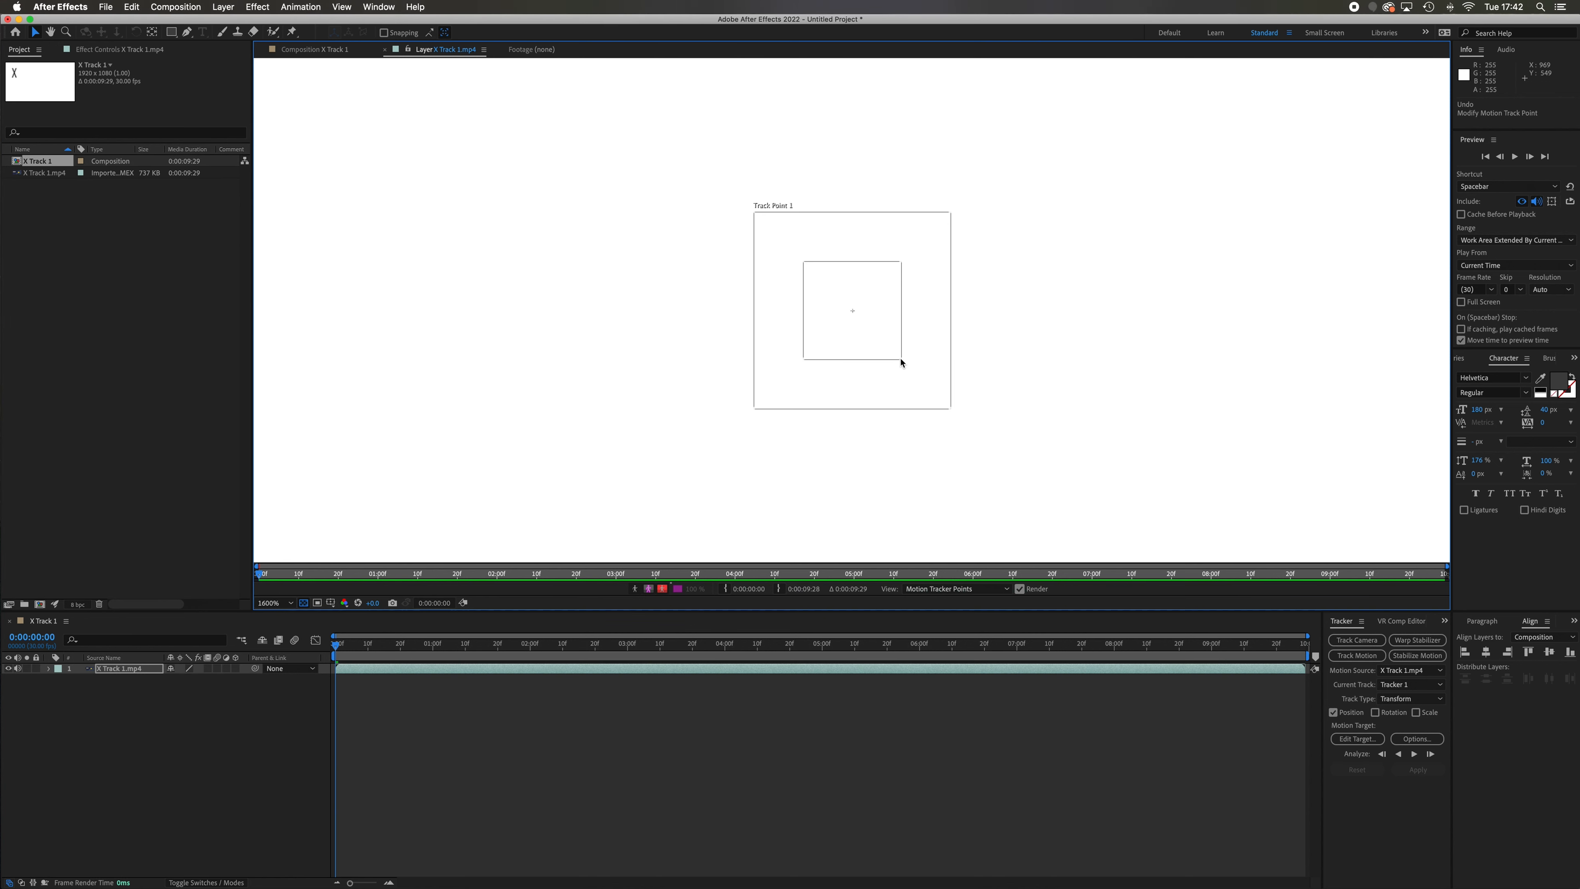
Widen Track Point 1's feature region slightly and move the track point closer to the X
mouse_move(902, 363)
left_mouse_down()
mouse_move(960, 391)
mouse_move(892, 359)
mouse_move(946, 380)
mouse_move(919, 359)
left_mouse_up()
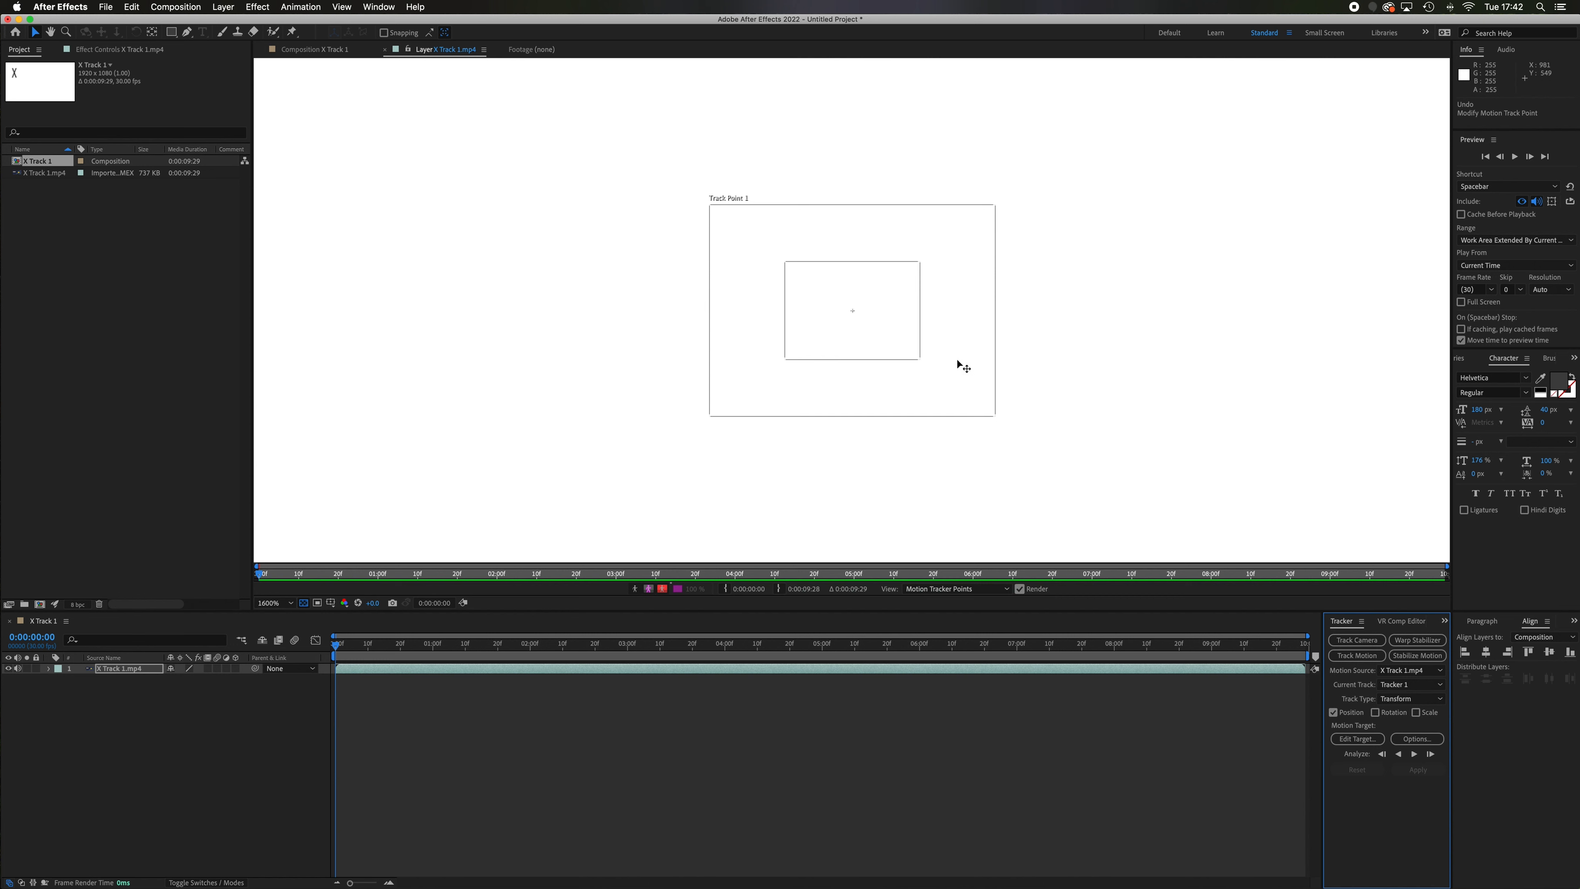
left_click_drag(892, 328, 605, 281)
key("comma")
key("comma")
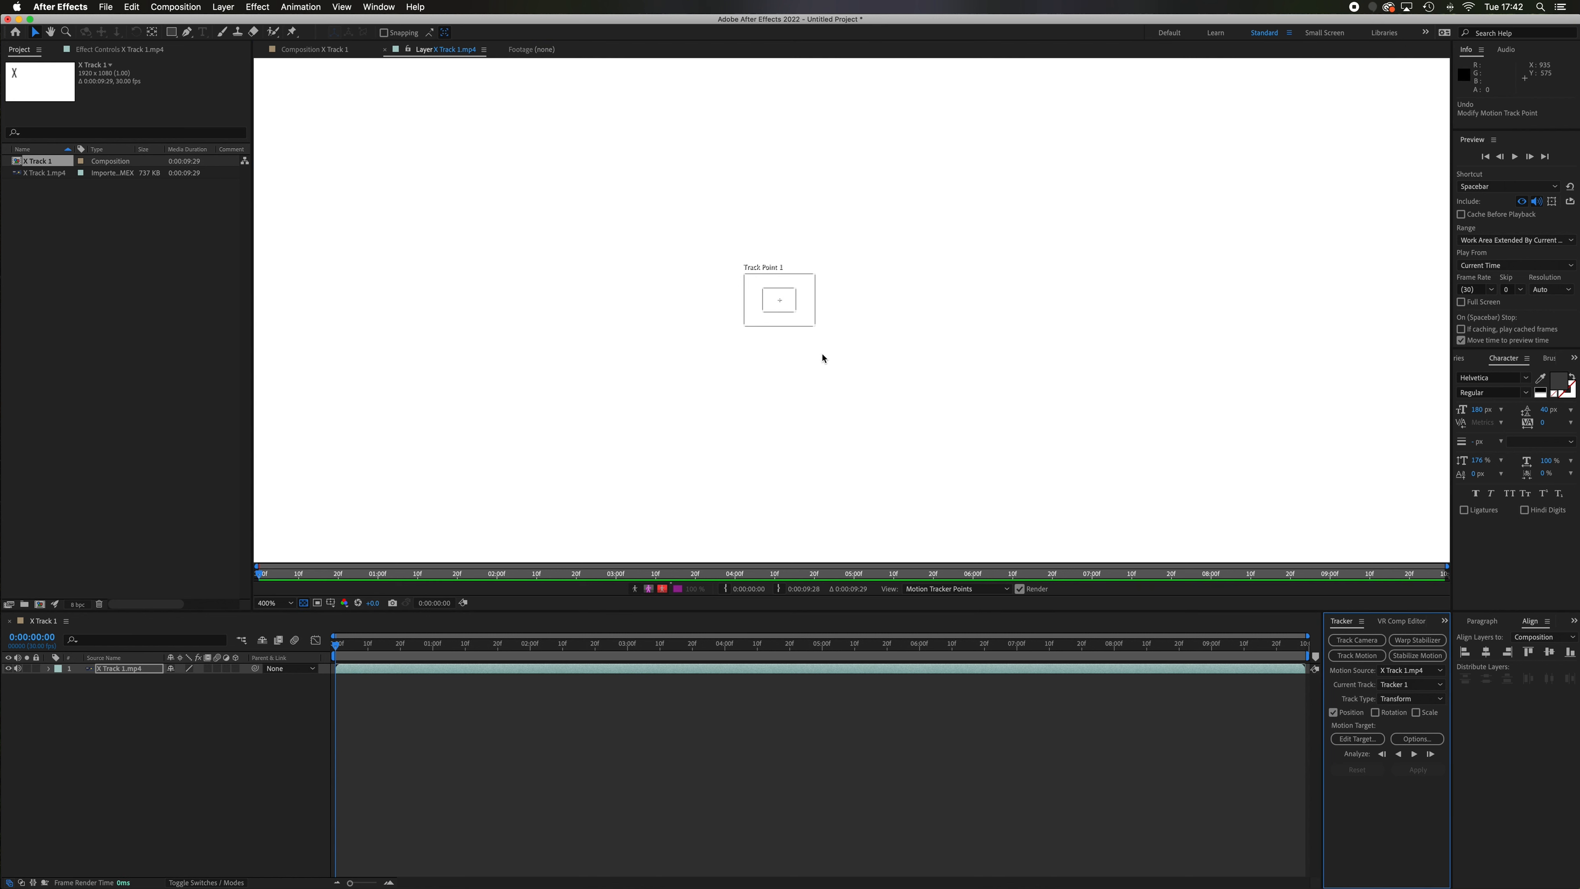
key("comma")
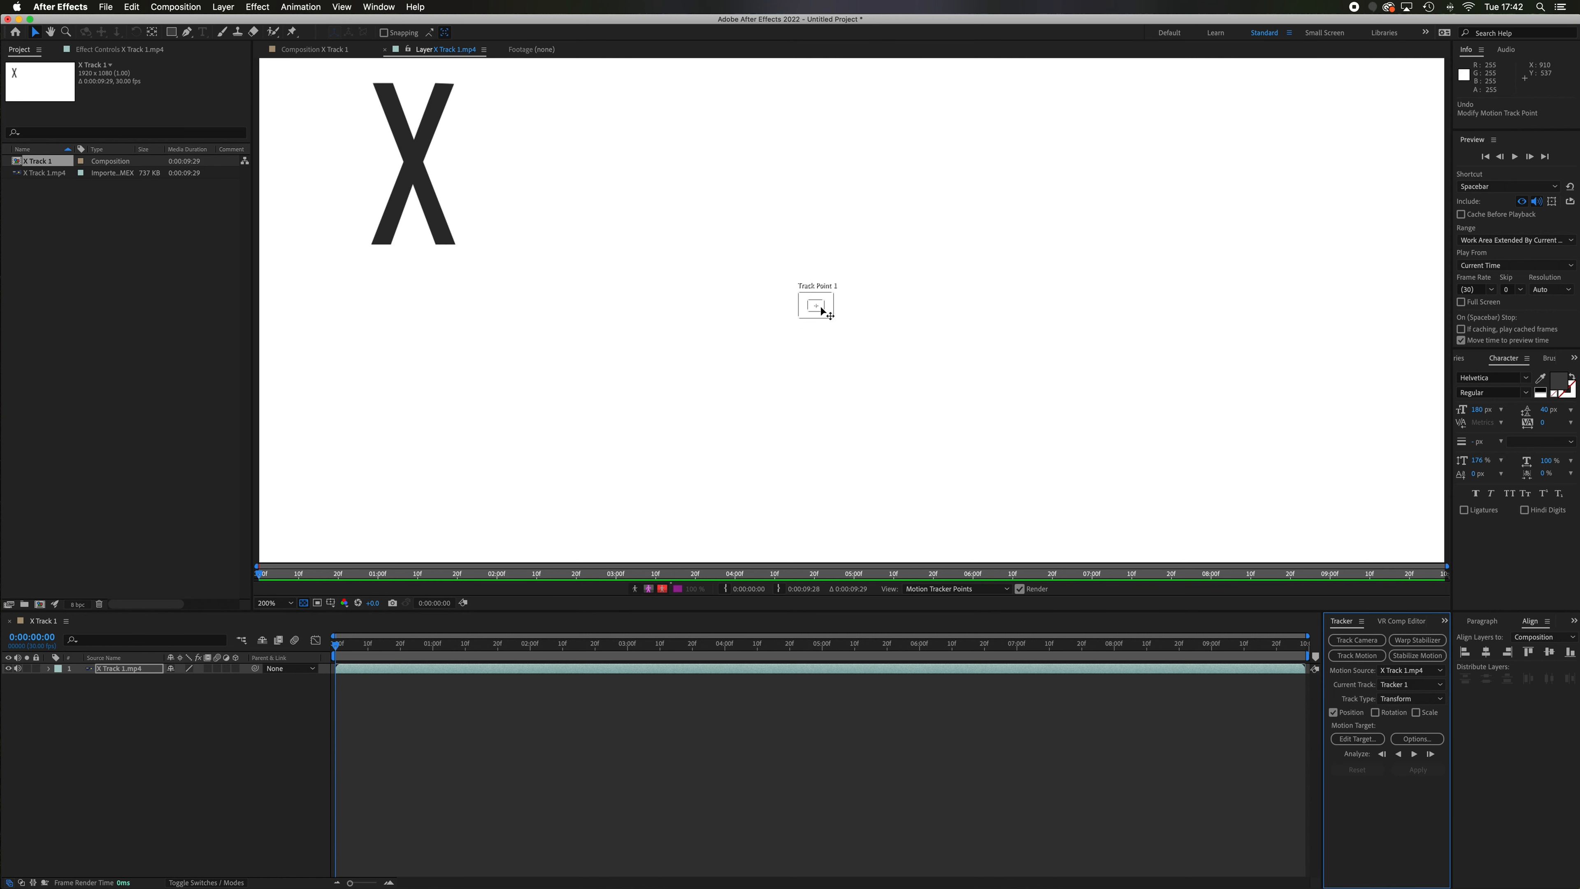
left_click_drag(820, 309, 549, 216)
Position Track Point 1 over the lower notch at the centre of the X
key("h")
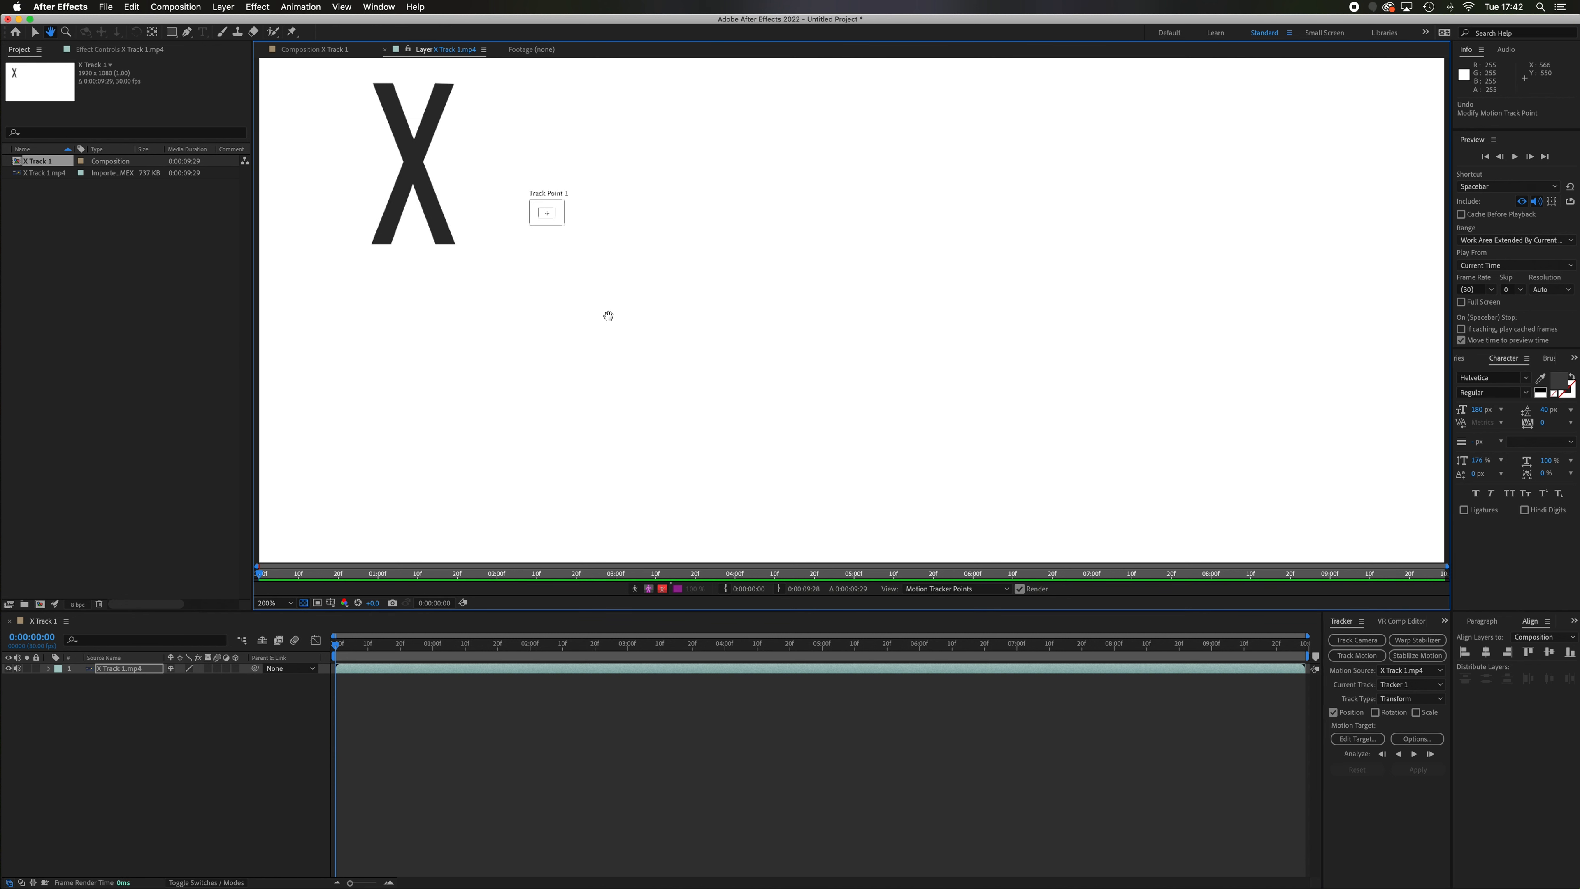
left_click_drag(528, 289, 690, 417)
key("v")
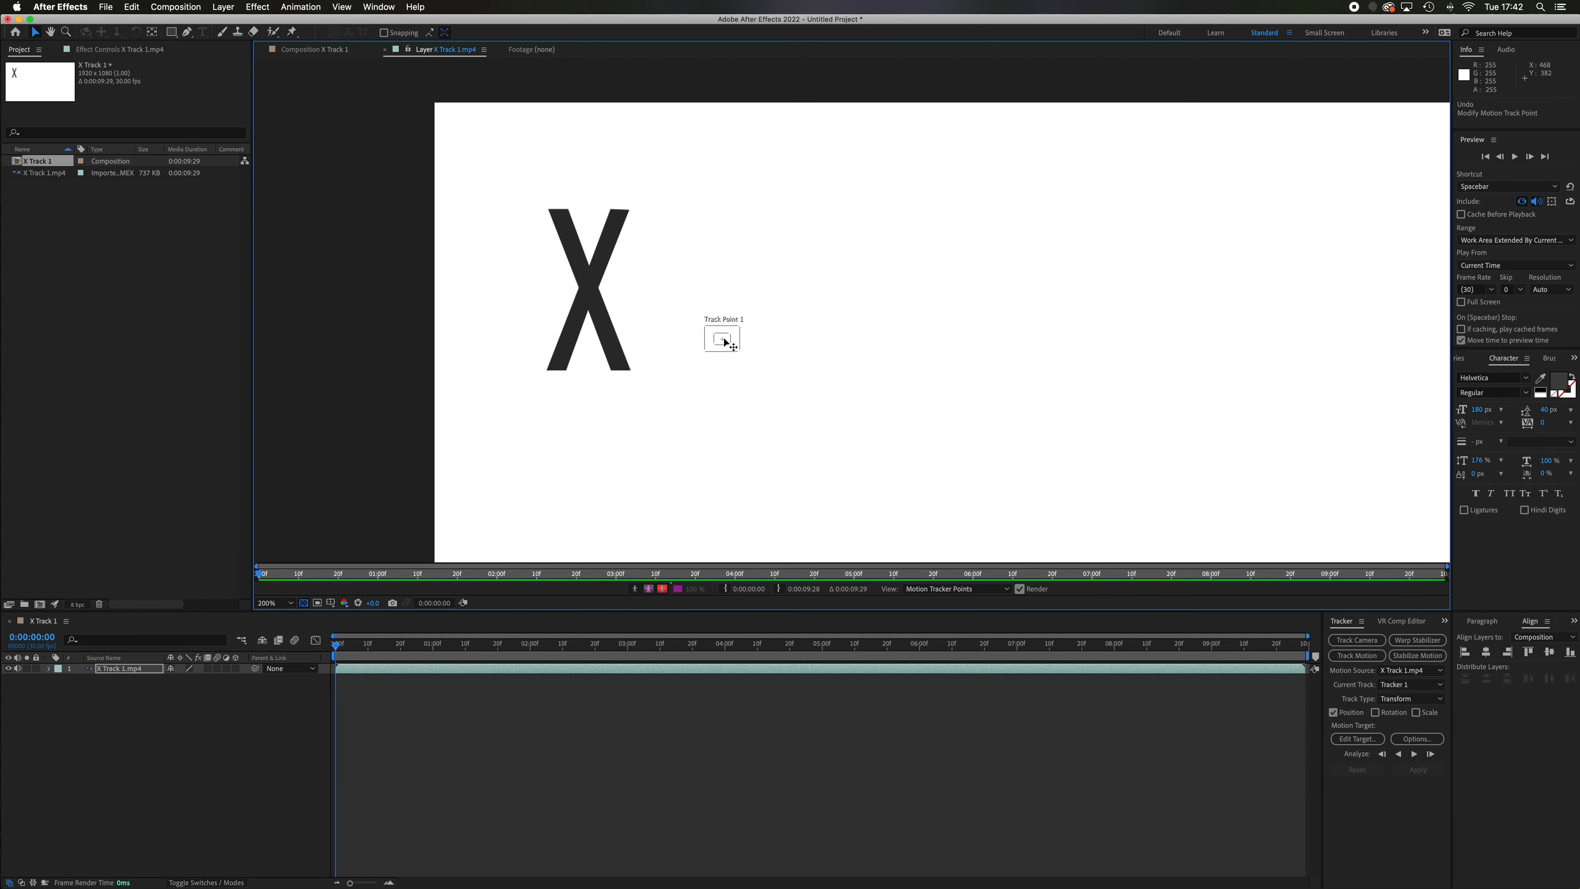
left_click_drag(725, 340, 592, 317)
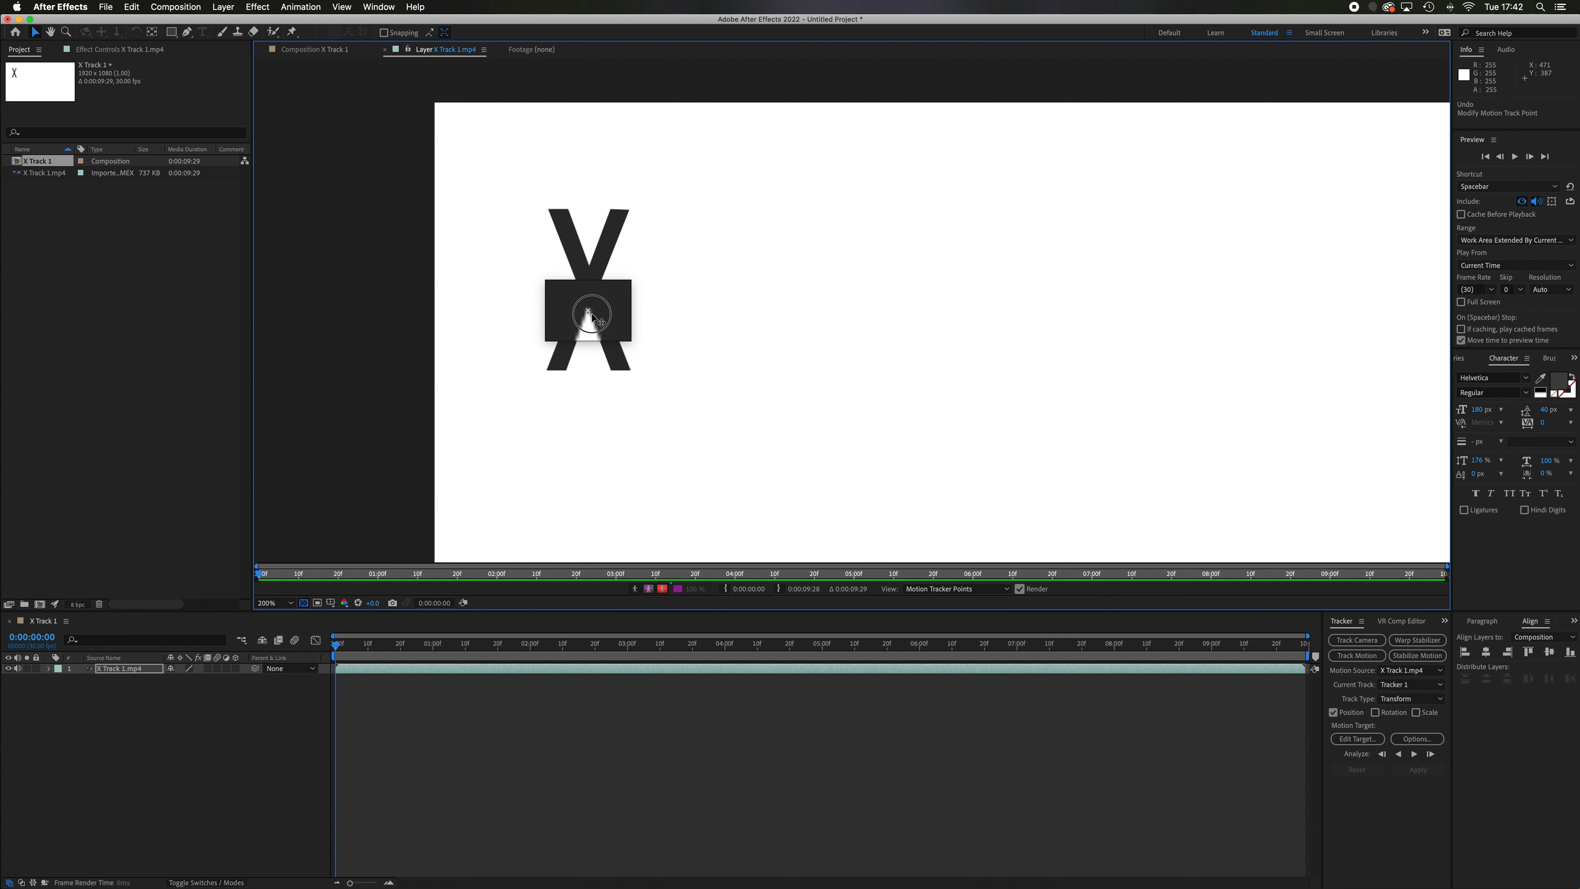
left_click_drag(592, 317, 599, 316)
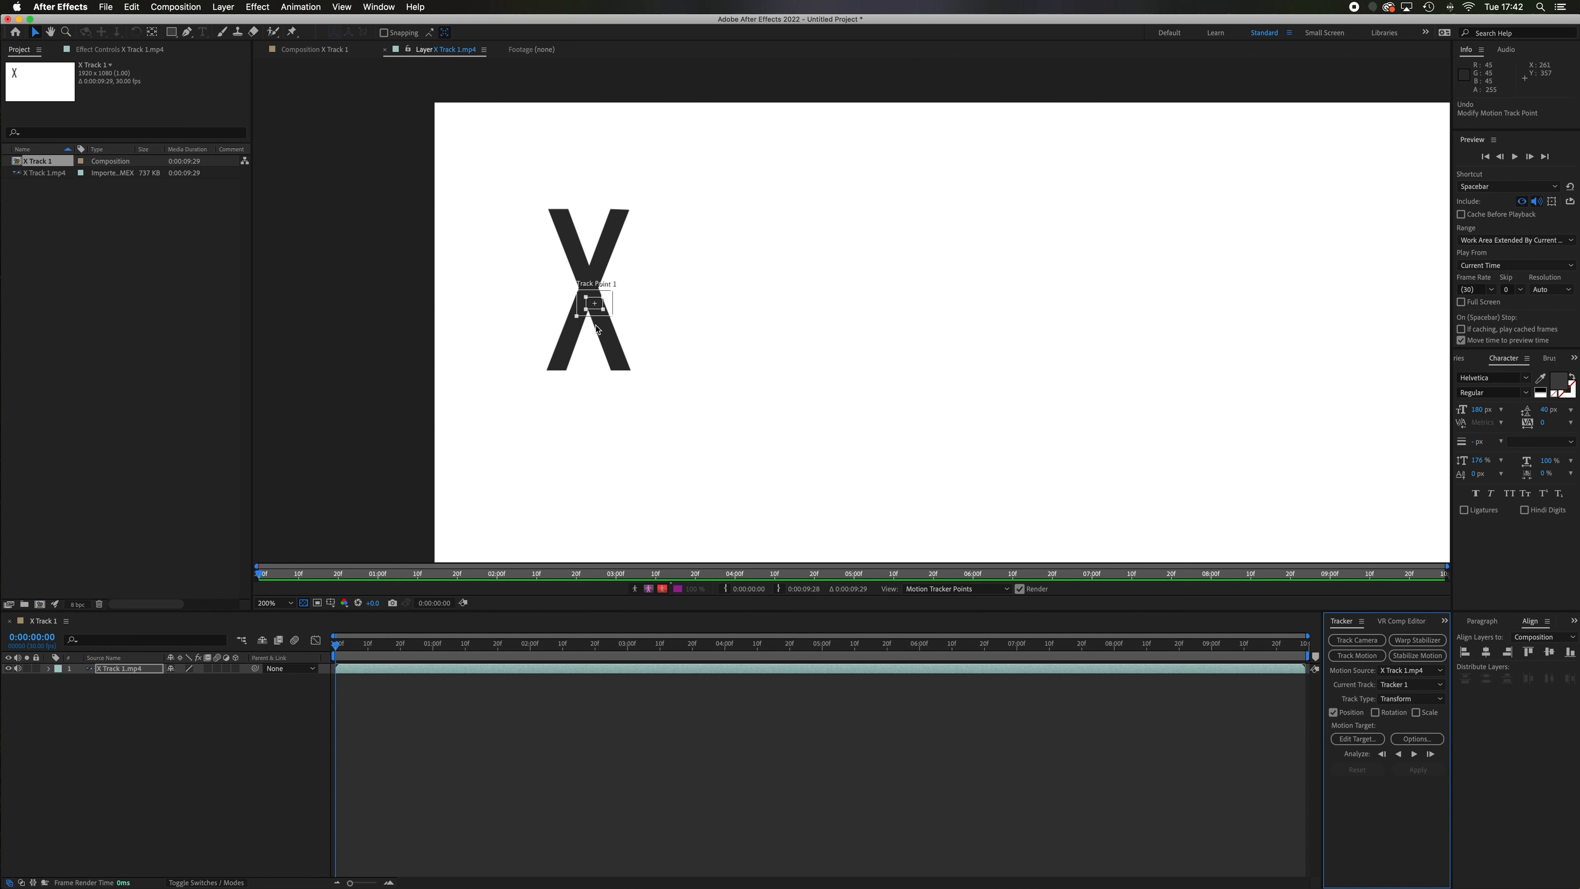
left_click_drag(601, 317, 591, 323)
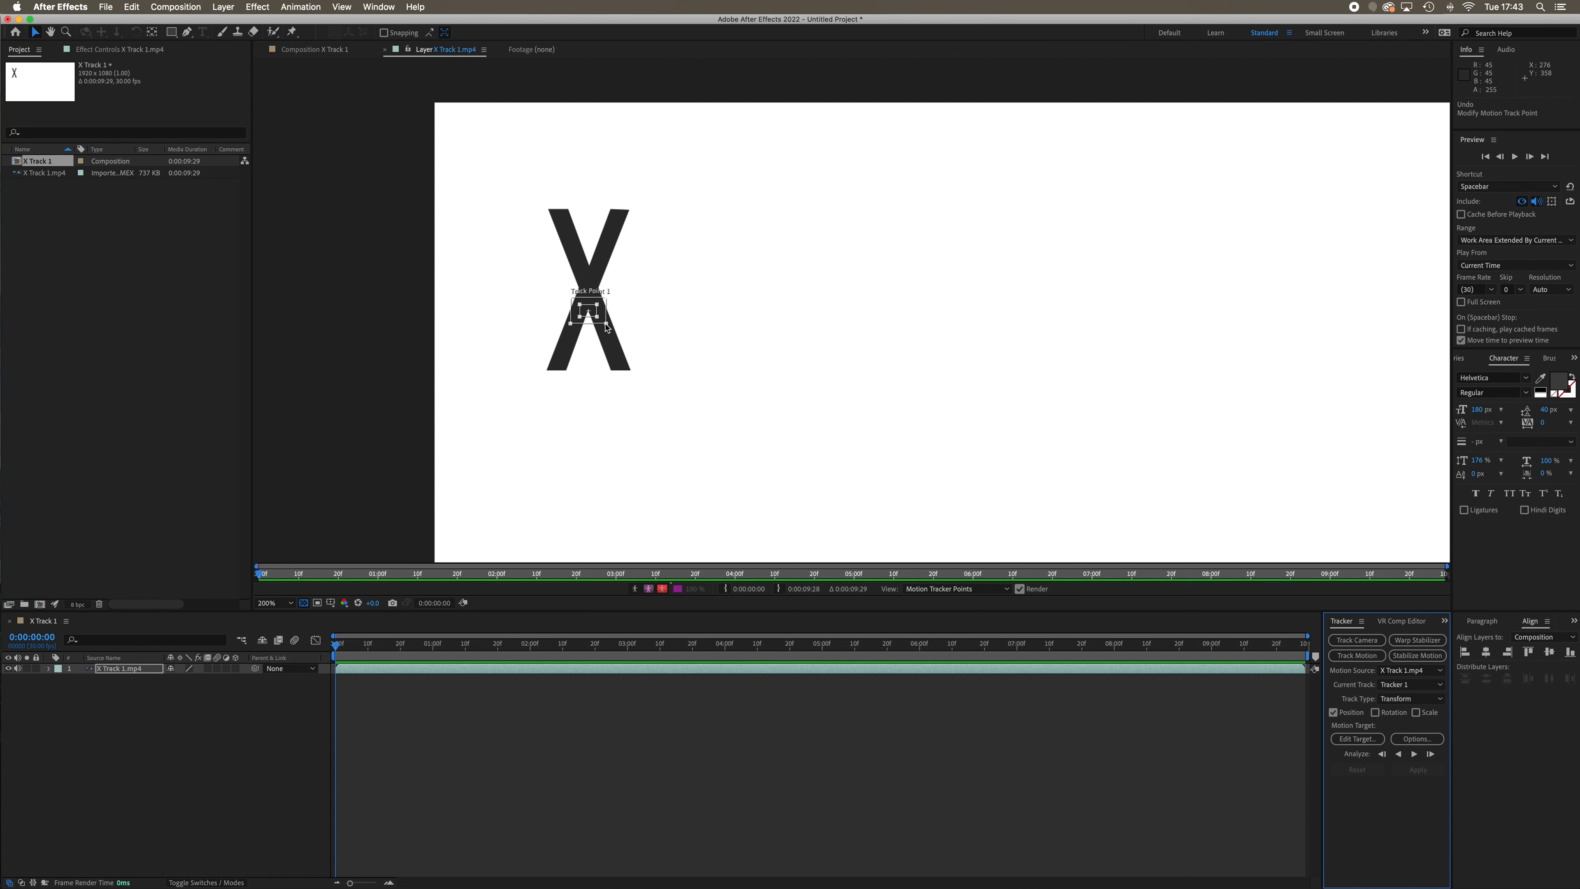
Enlarge Track Point 1's search region around the whole X and its feature region around the crossing, and move the track point to the upper-right tip
left_click_drag(607, 326, 648, 418)
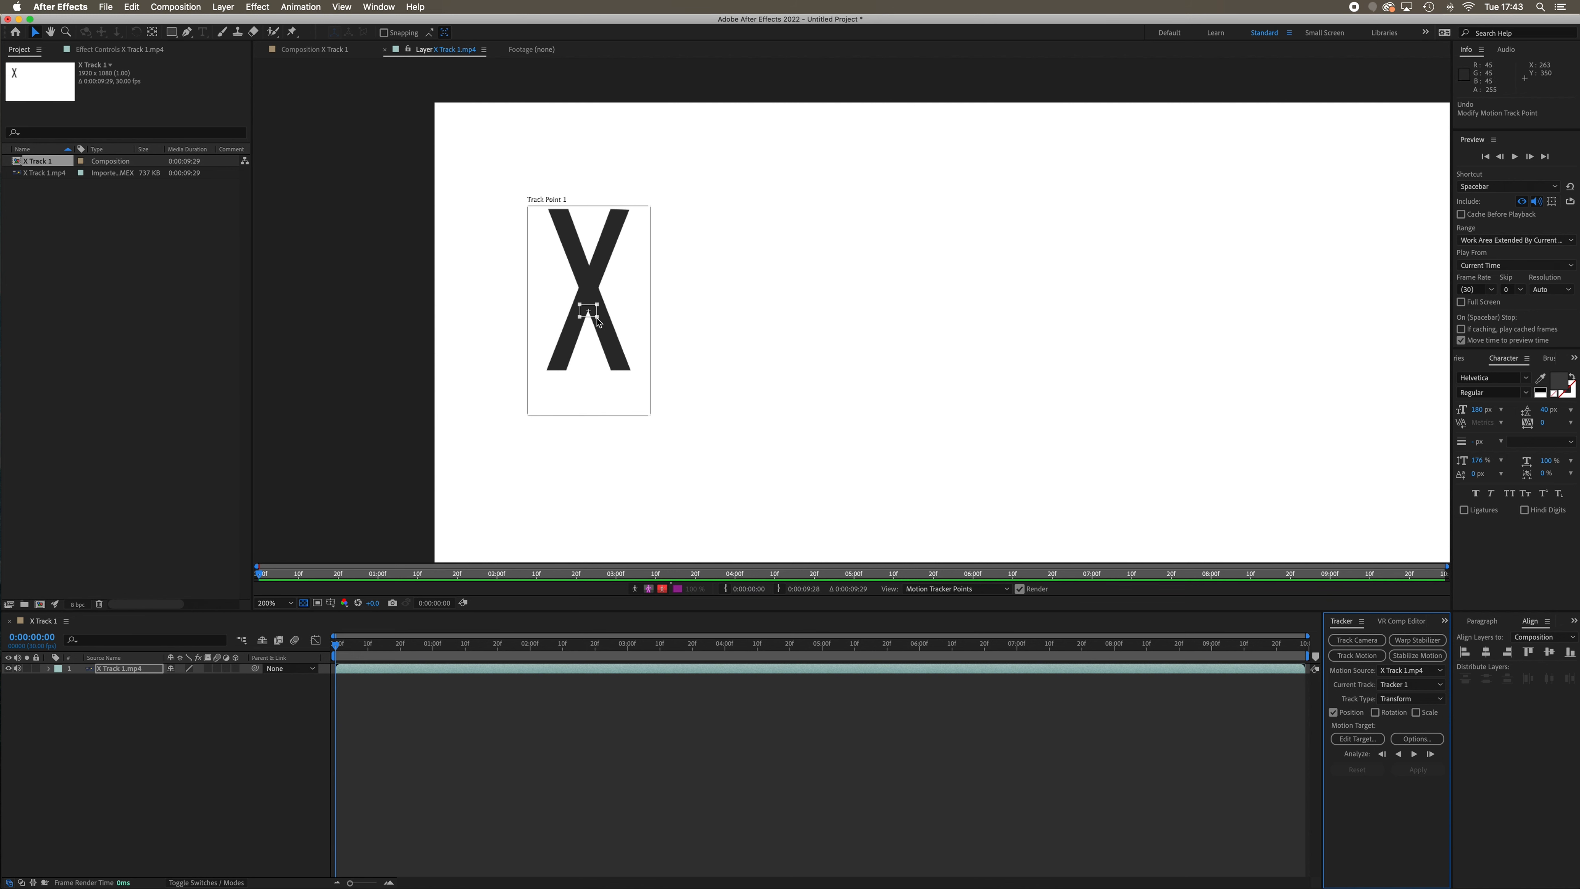
left_click_drag(597, 320, 621, 347)
left_click_drag(621, 347, 620, 361)
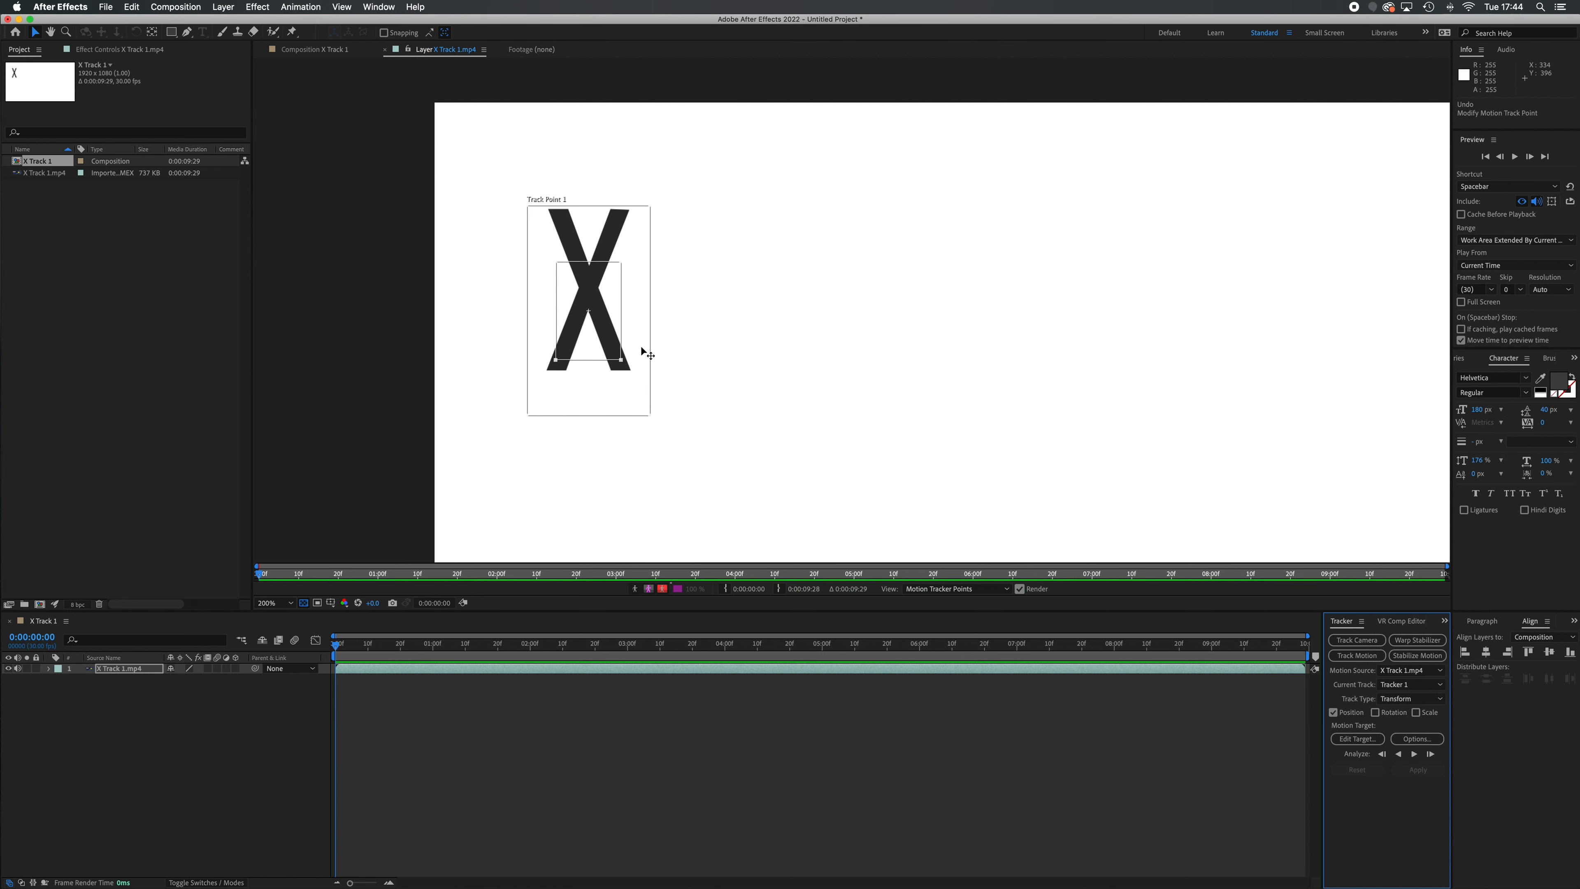
mouse_move(591, 343)
left_mouse_down()
mouse_move(589, 300)
mouse_move(649, 222)
mouse_move(635, 250)
left_mouse_up()
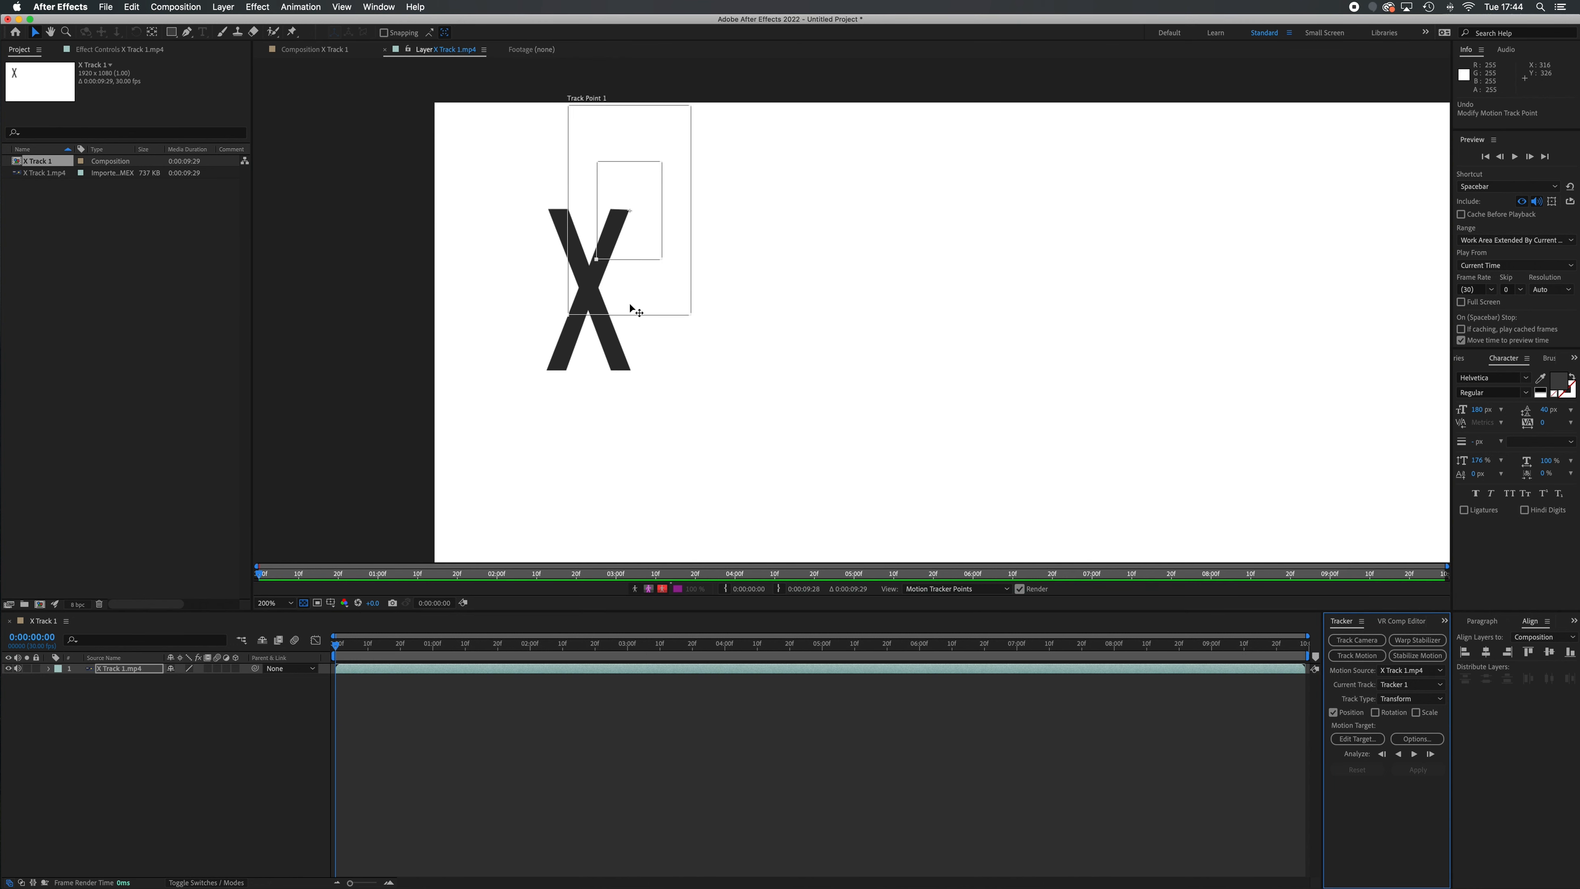
Center Track Point 1 on the X's upper notch, and scrub through the clip and back to the first frame
left_click_drag(641, 290, 603, 341)
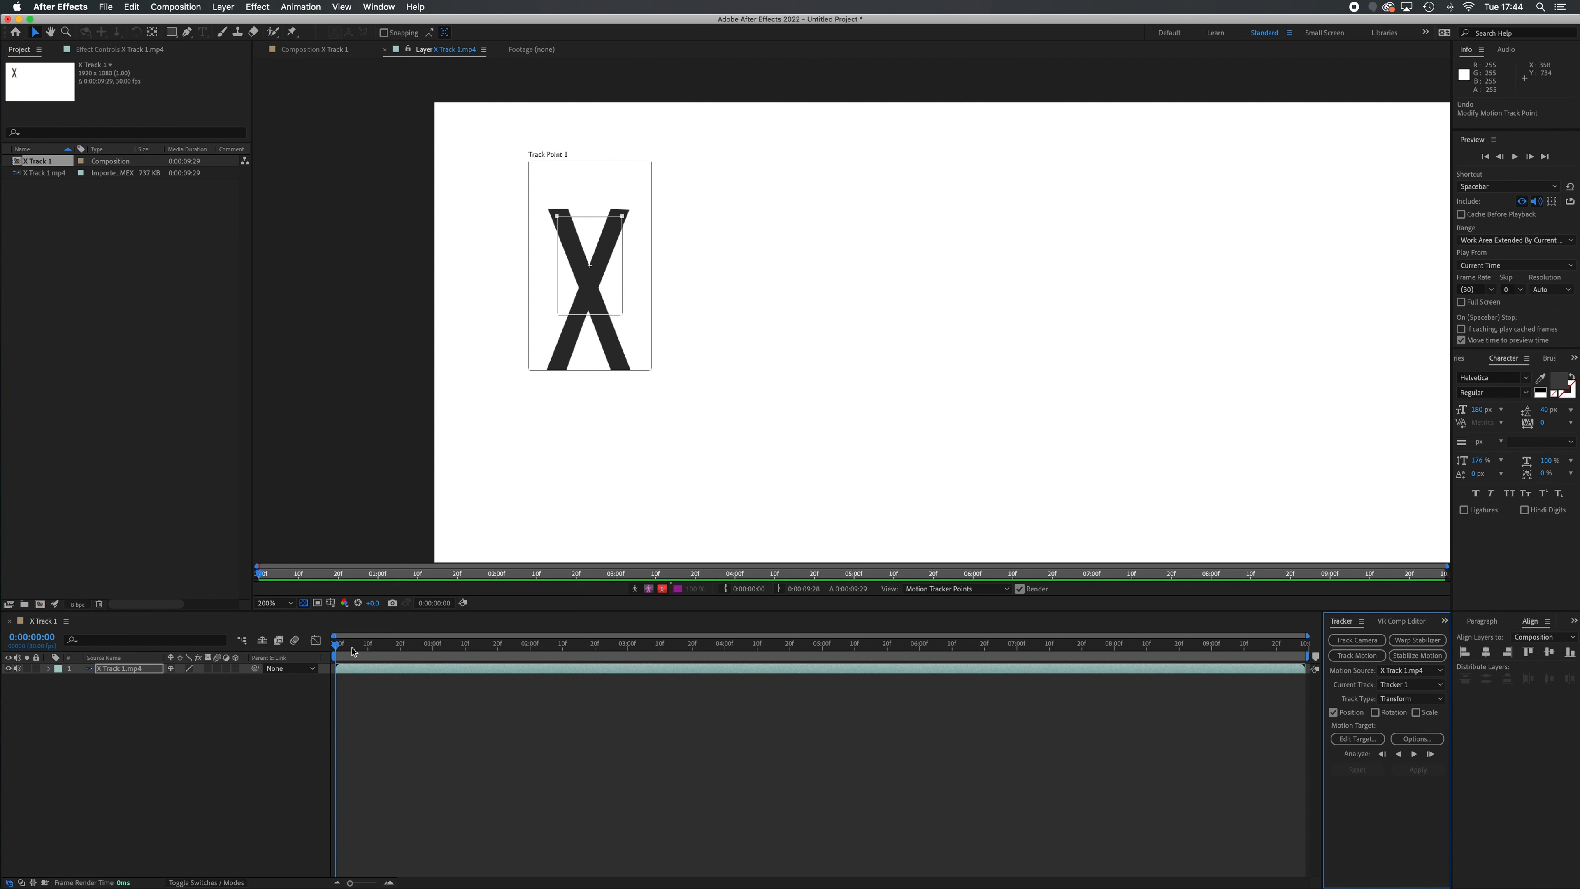
left_click(334, 648)
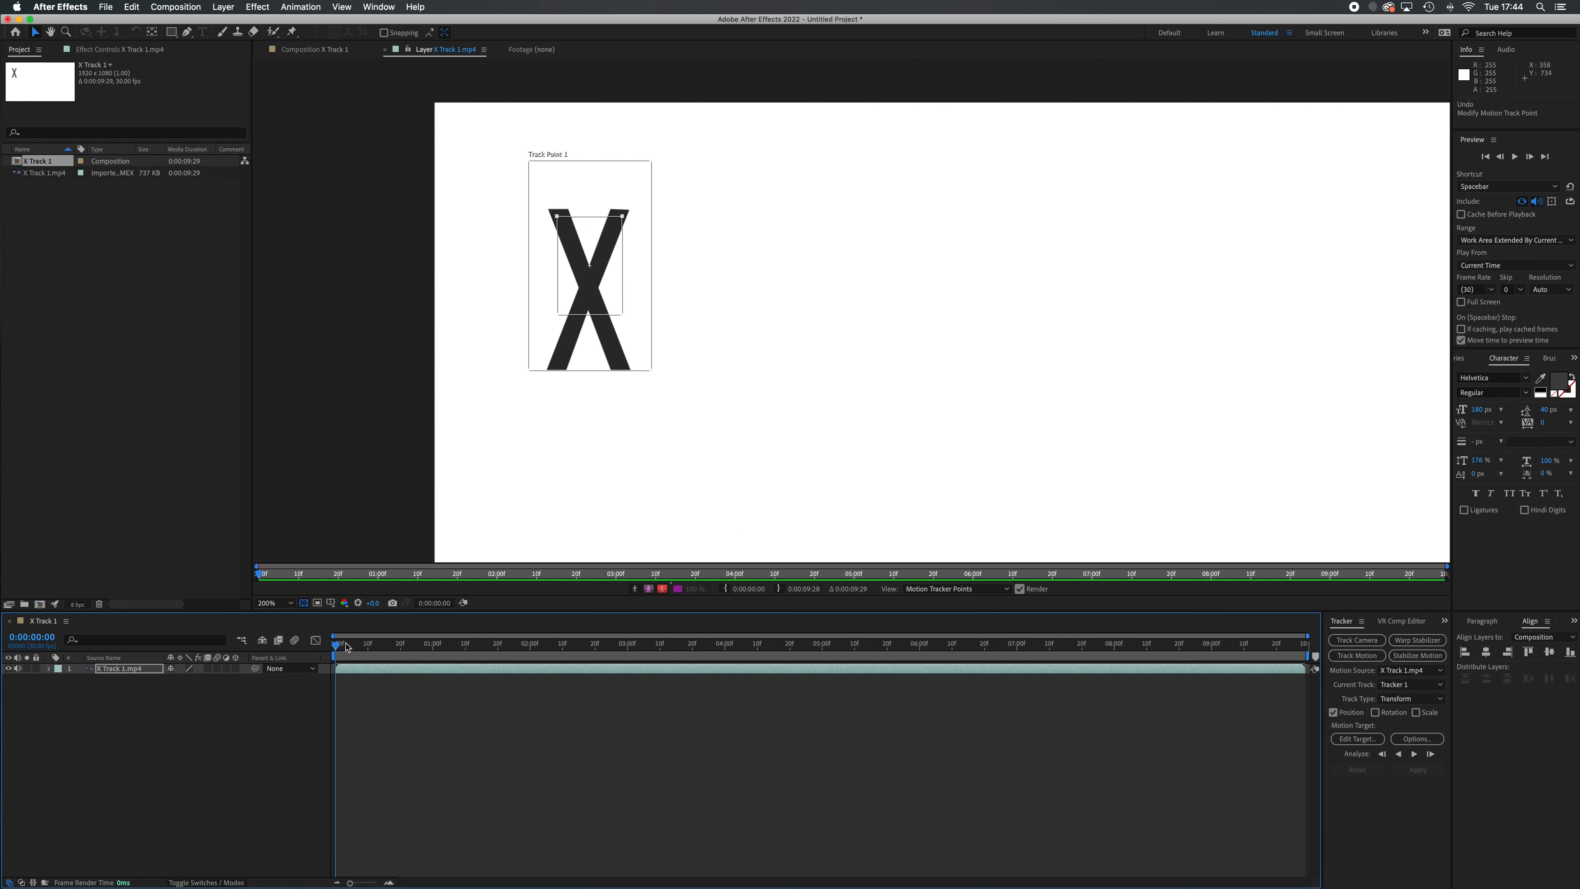
left_click_drag(336, 651, 1317, 703)
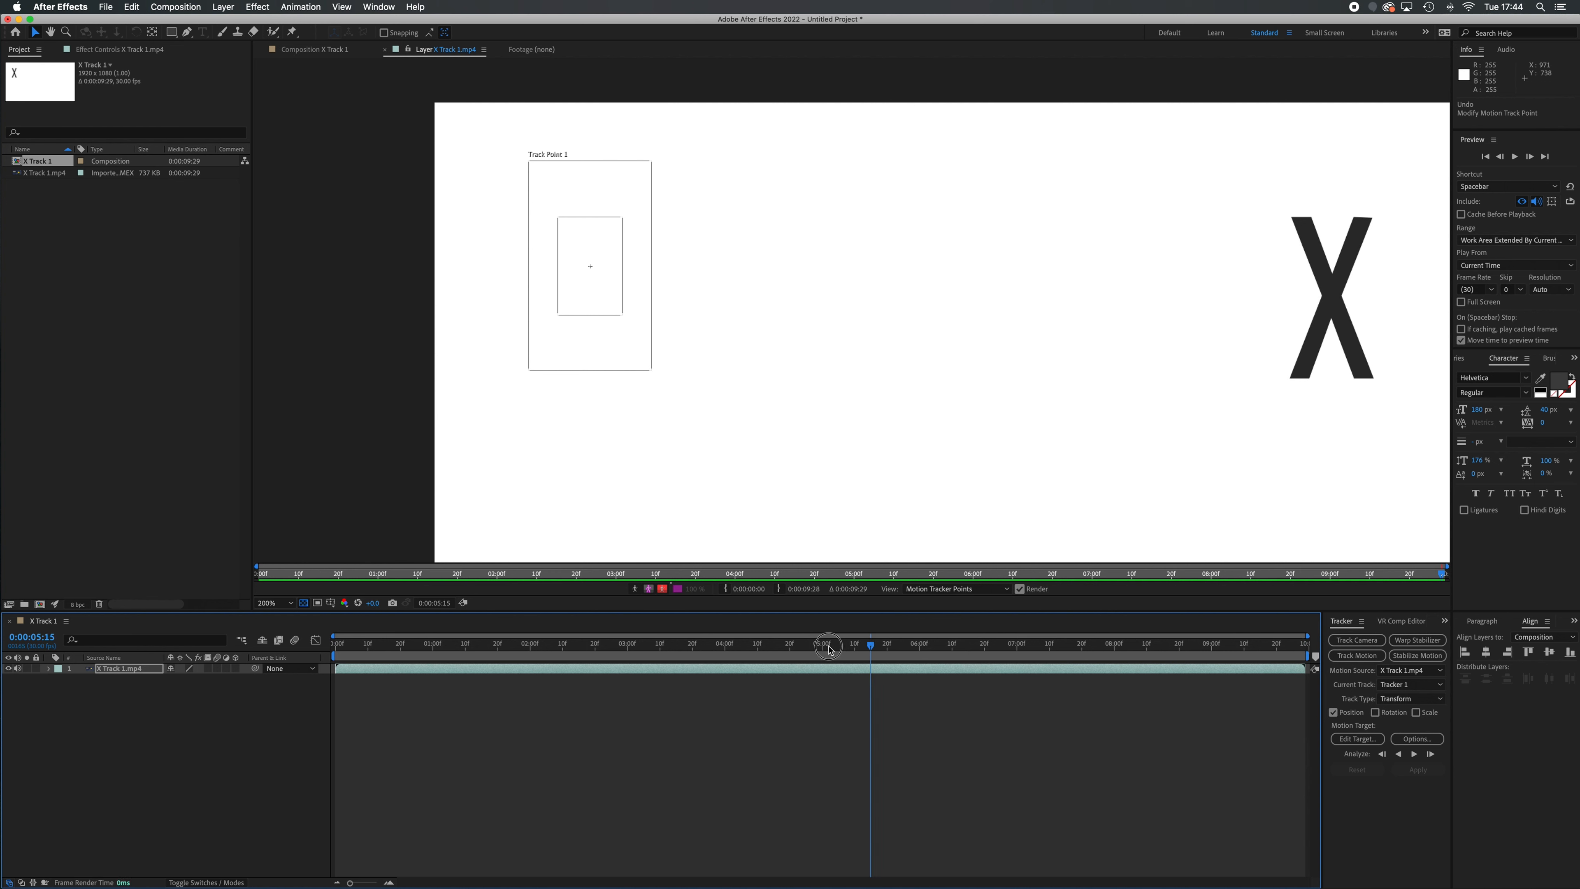
left_click(813, 643)
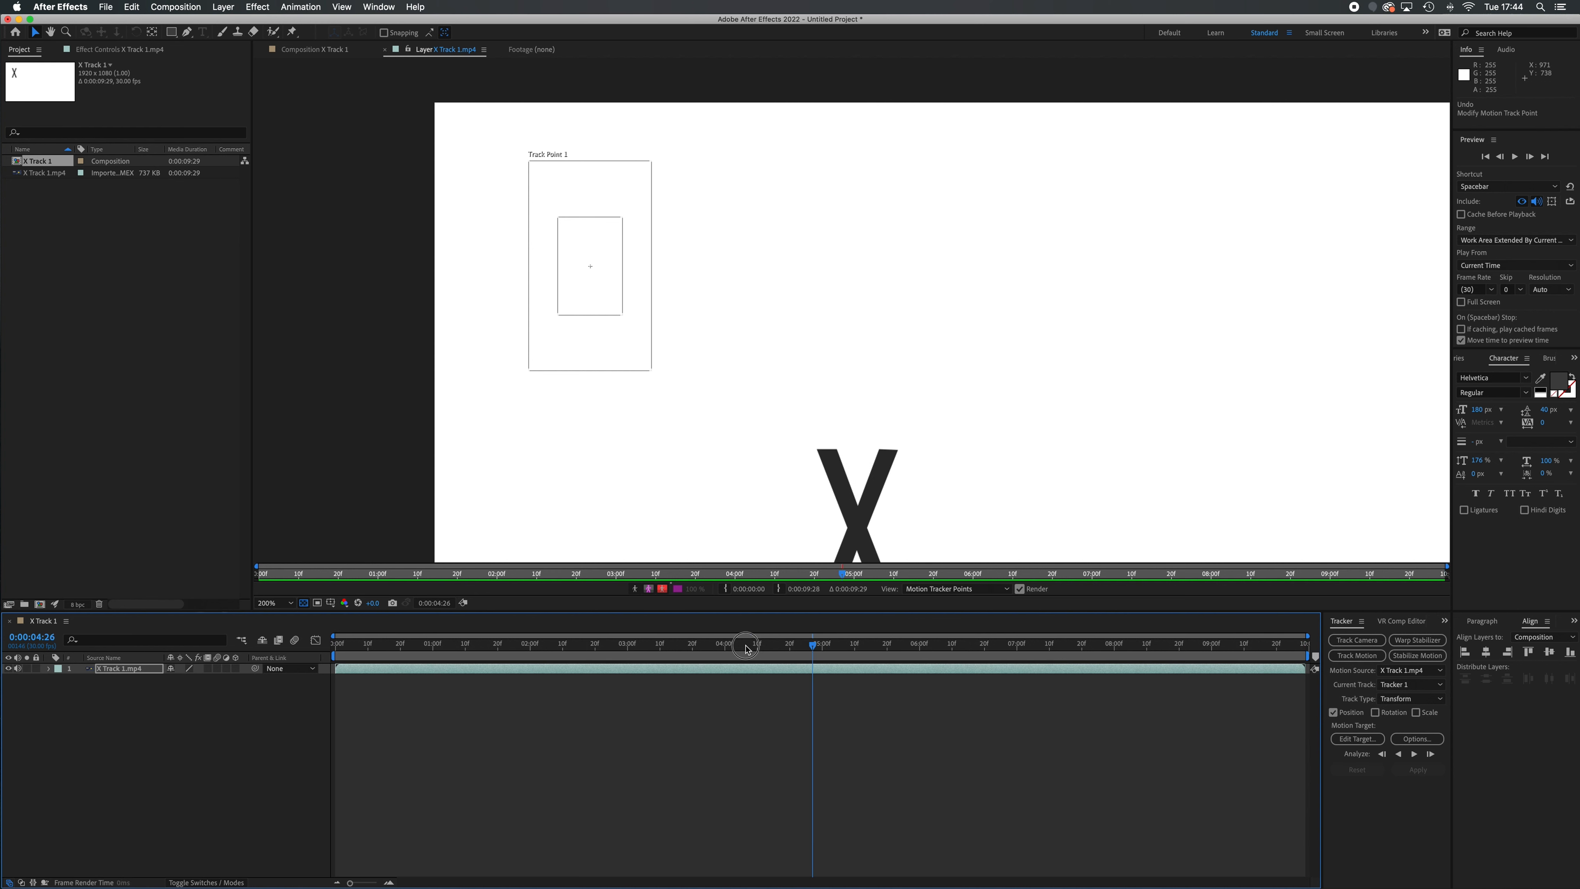
left_click_drag(741, 647, 254, 668)
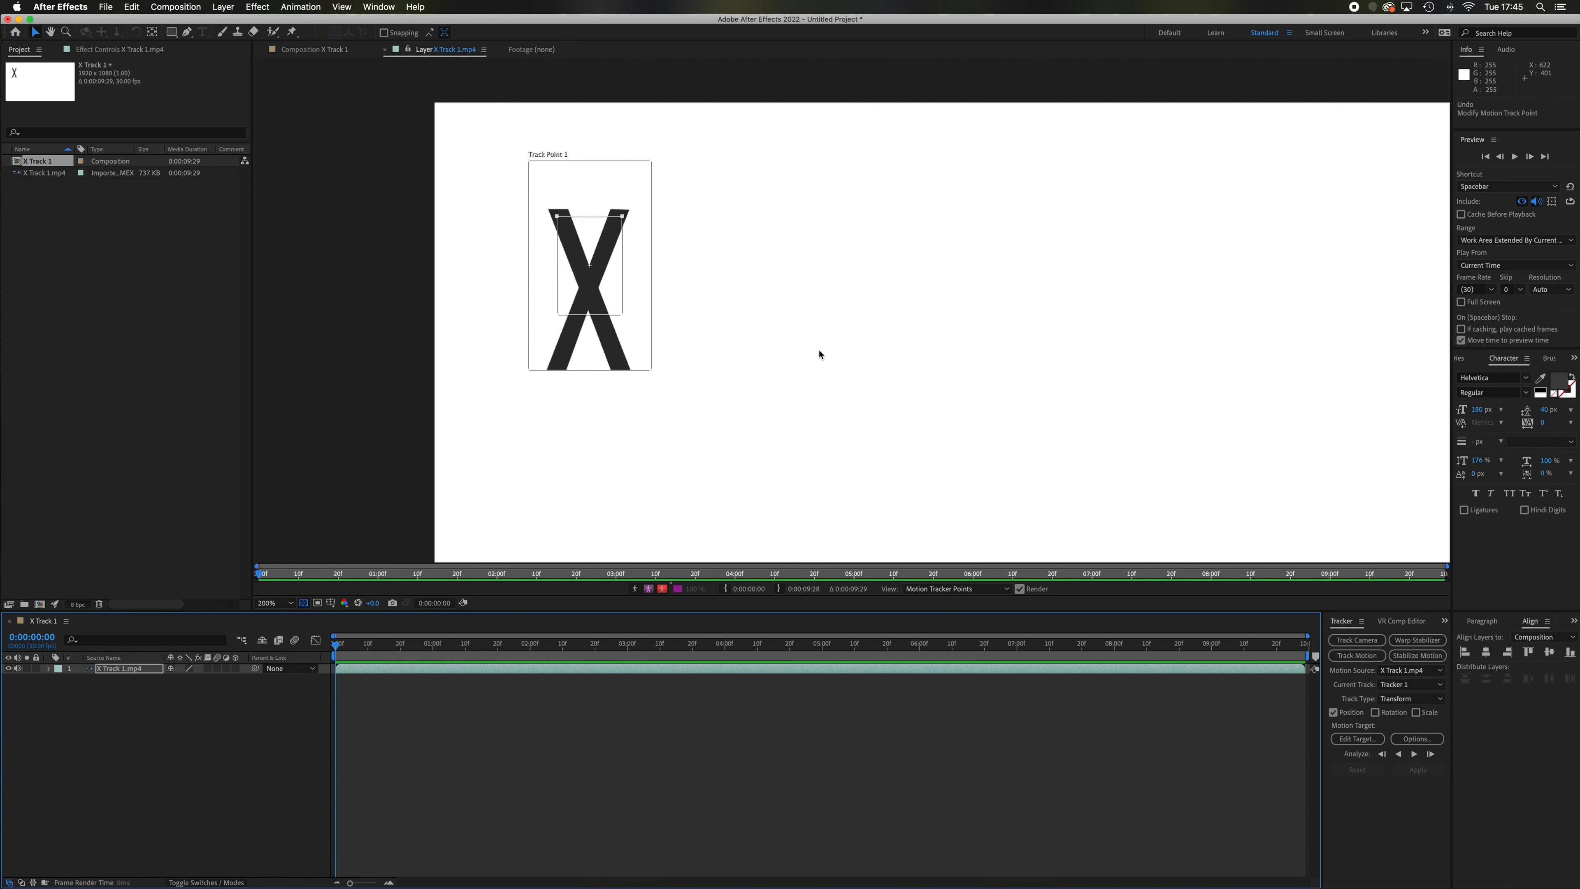
Analyze the X's motion forward through the whole clip, and return to the first frame
scroll(819, 353, "down", 2)
left_click_drag(898, 397, 814, 348)
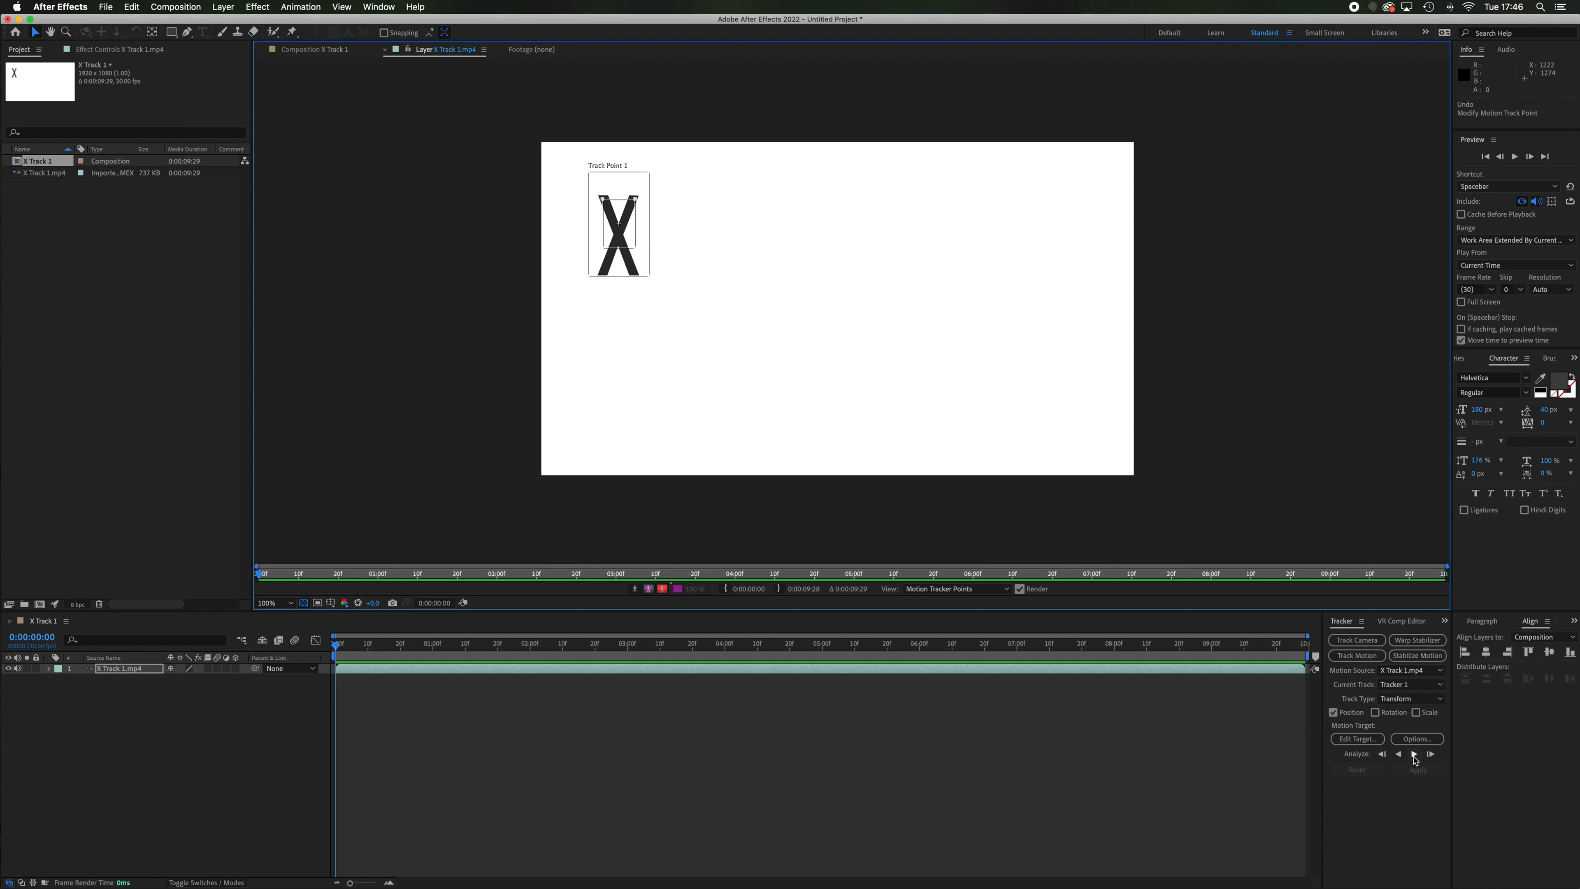
left_click(1415, 754)
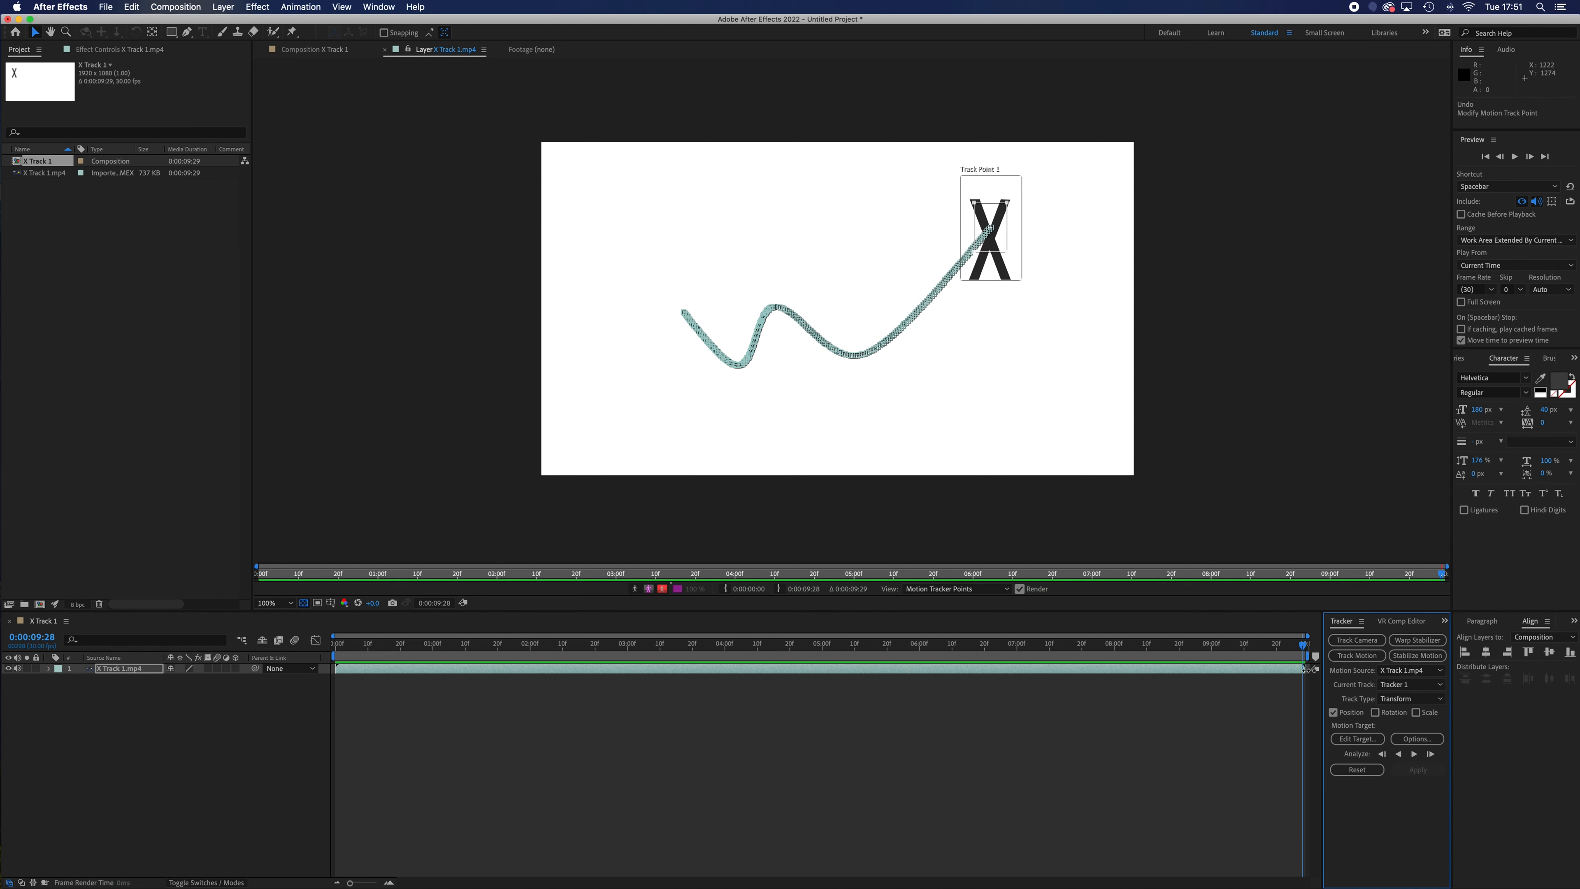
left_click(1302, 649)
left_click_drag(1303, 650, 336, 676)
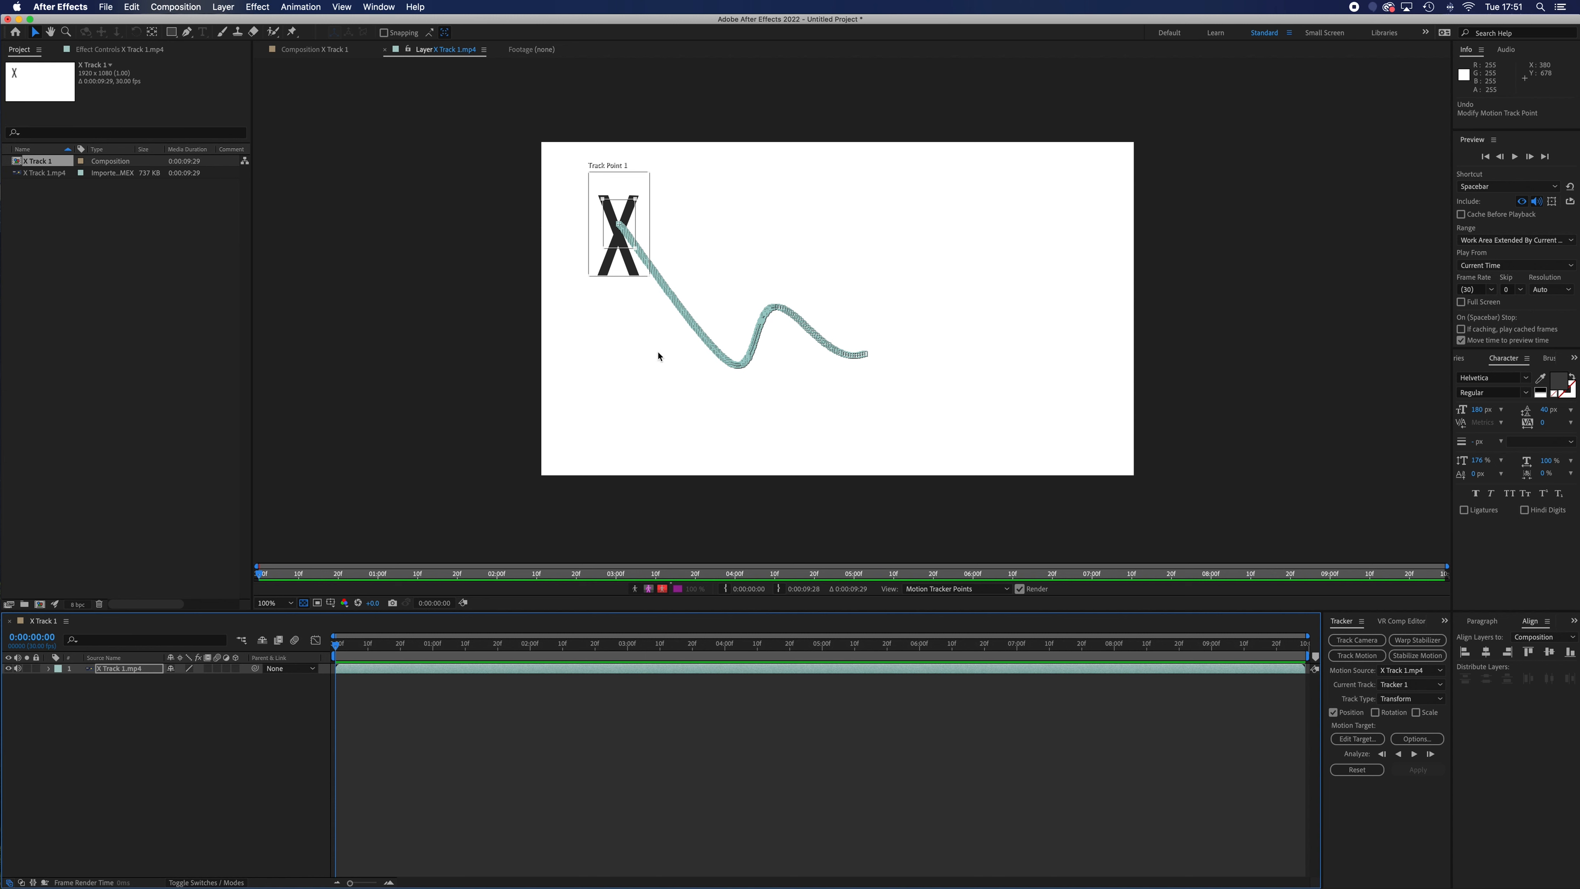
Try moving one tracked keyframe near the X's upper notch off the motion path, check the following frames, and undo the move
scroll(591, 222, "up", 4)
scroll(828, 309, "up", 2)
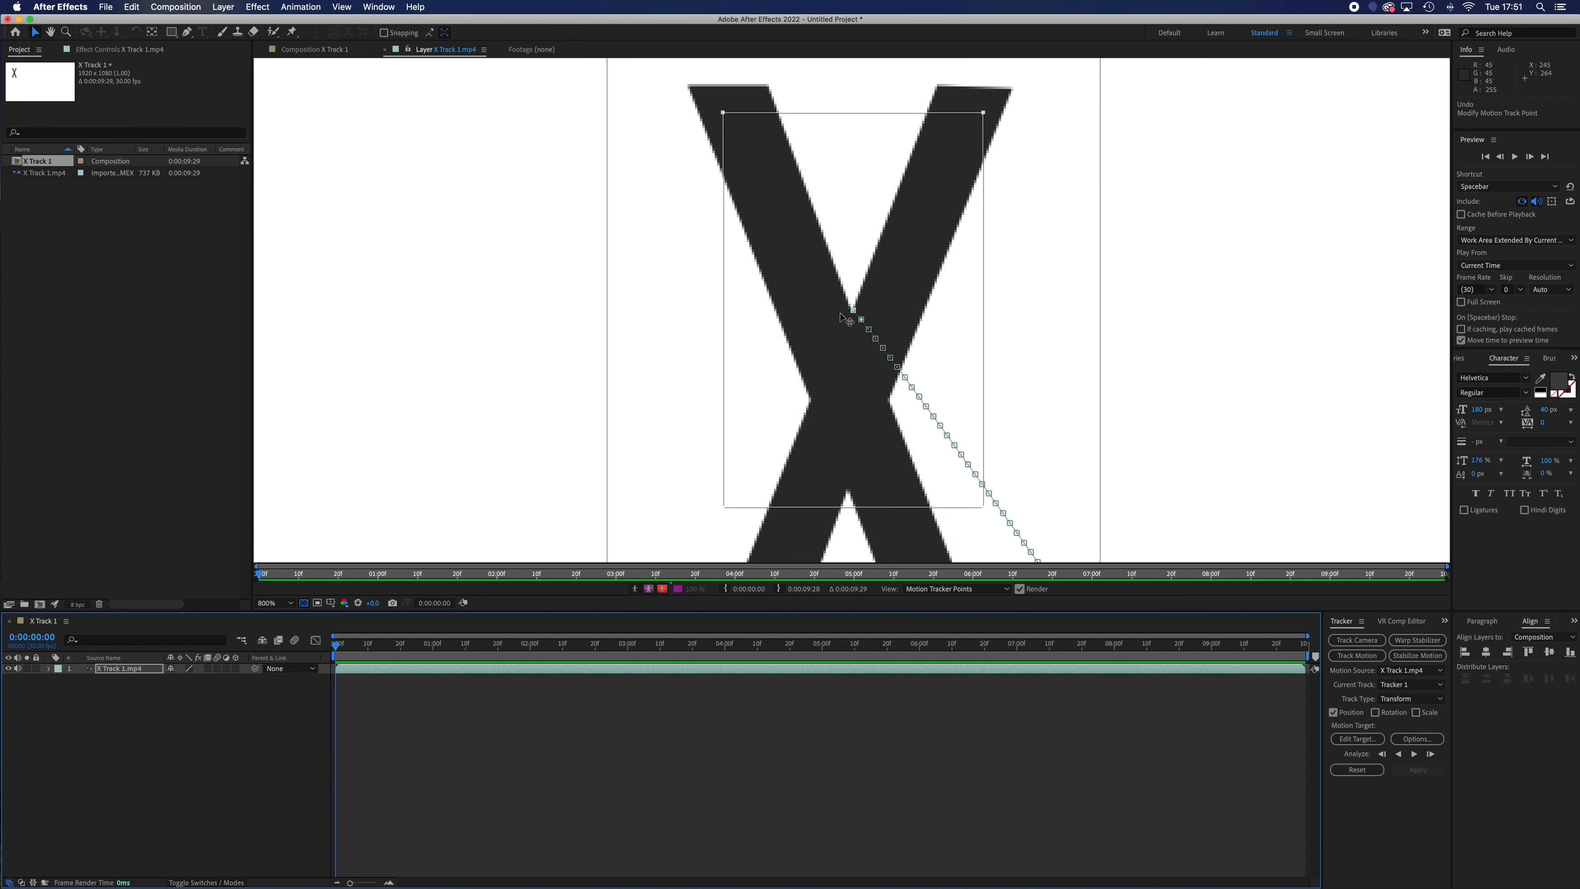
scroll(848, 323, "up", 2)
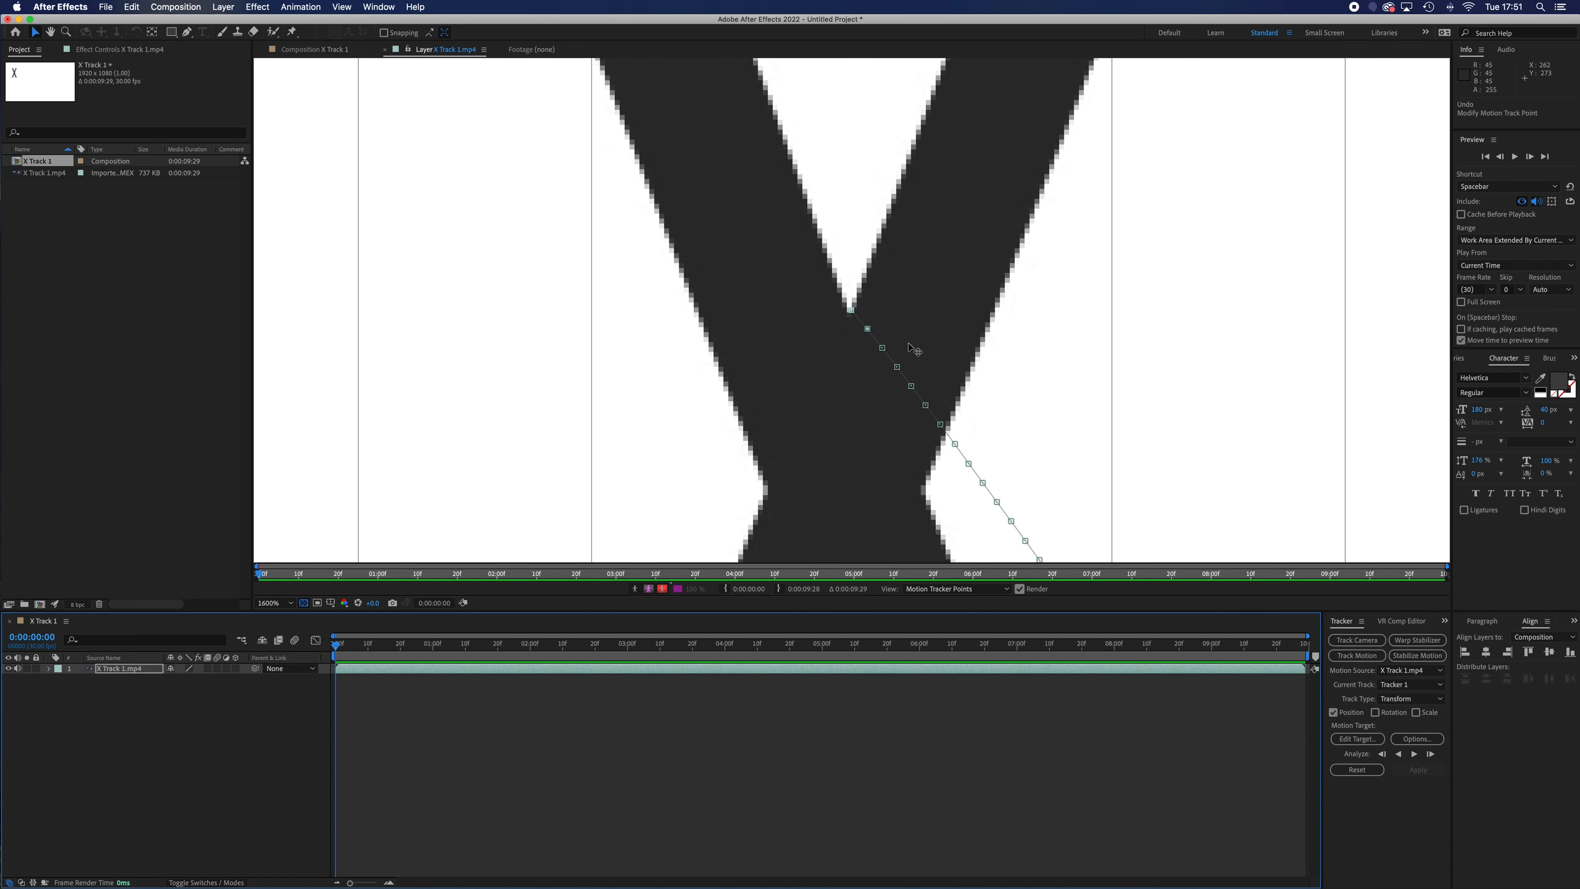
left_click(897, 368)
left_click_drag(898, 368, 926, 335)
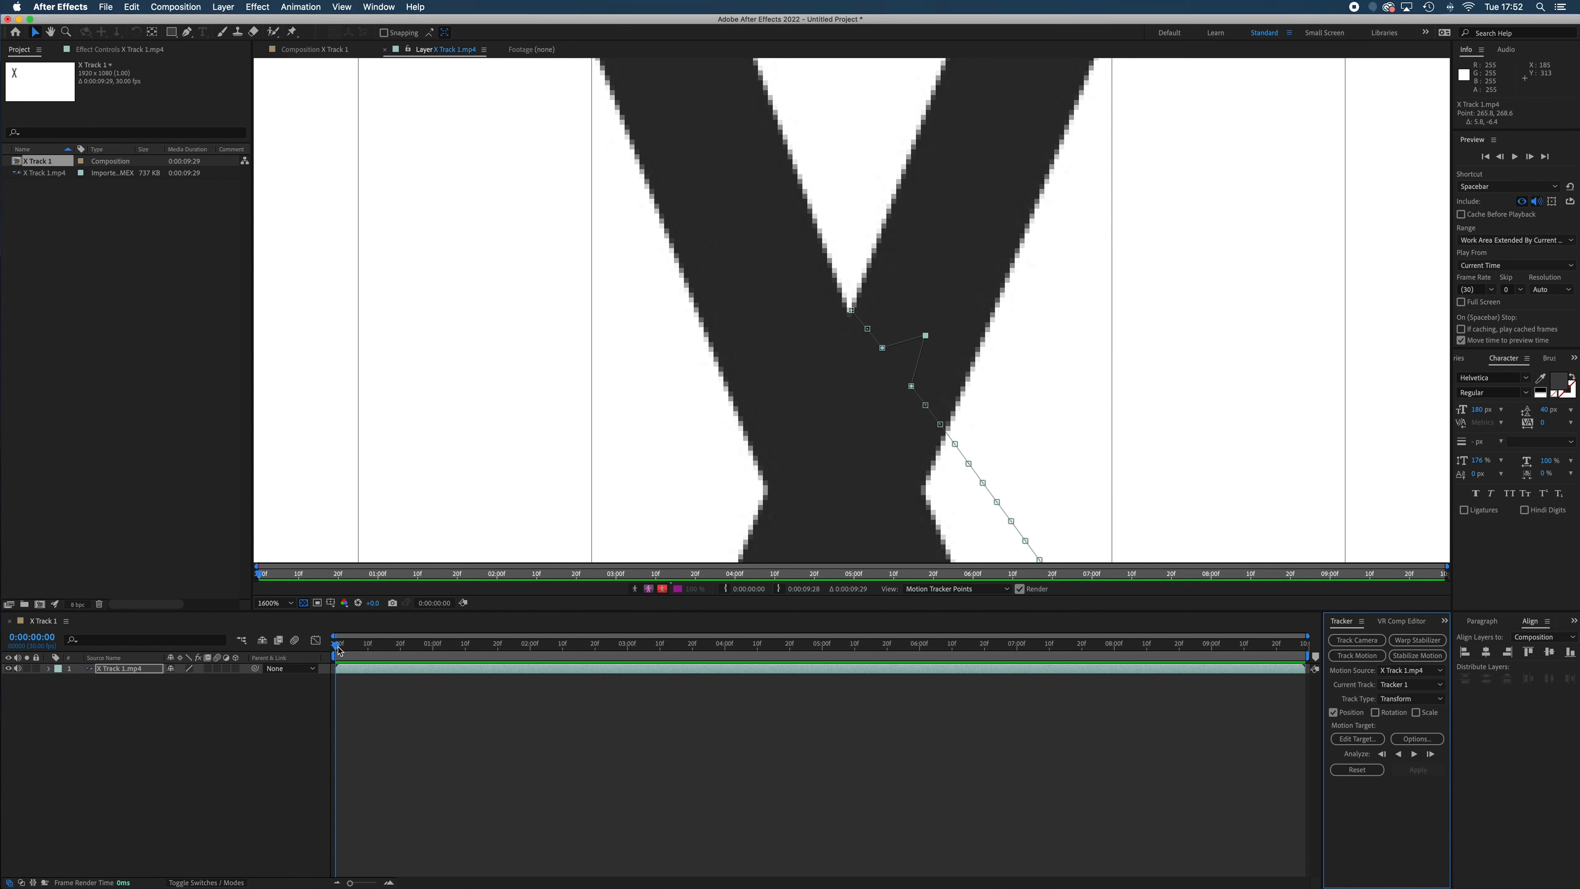
key("super+Right")
key("super+Right")
key("super+Right")
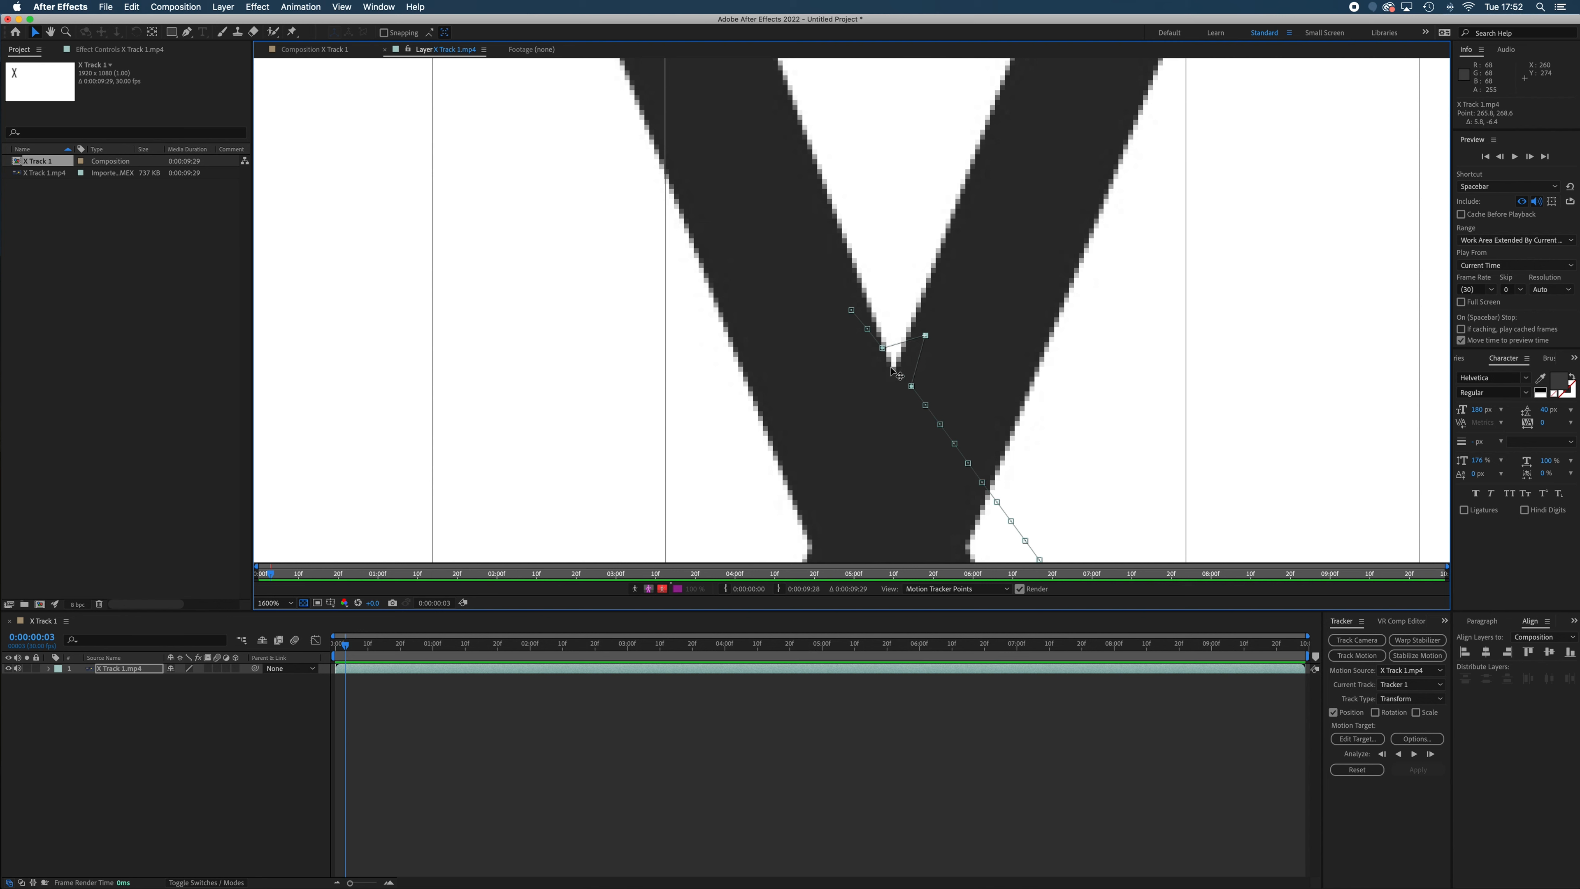
key("super+z")
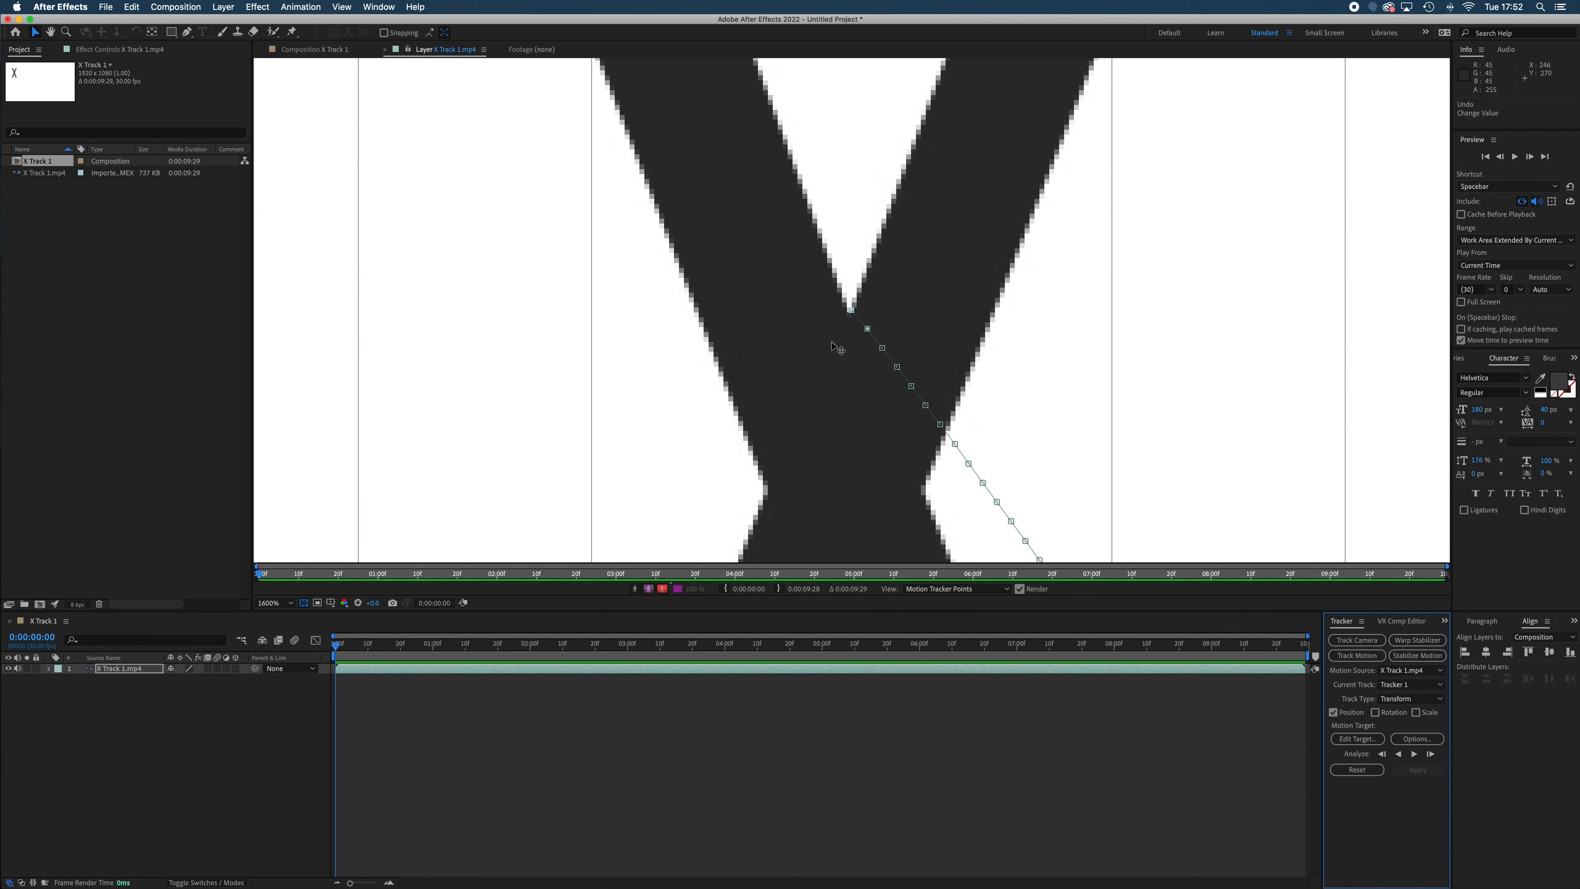
key("comma")
key("comma")
key("comma")
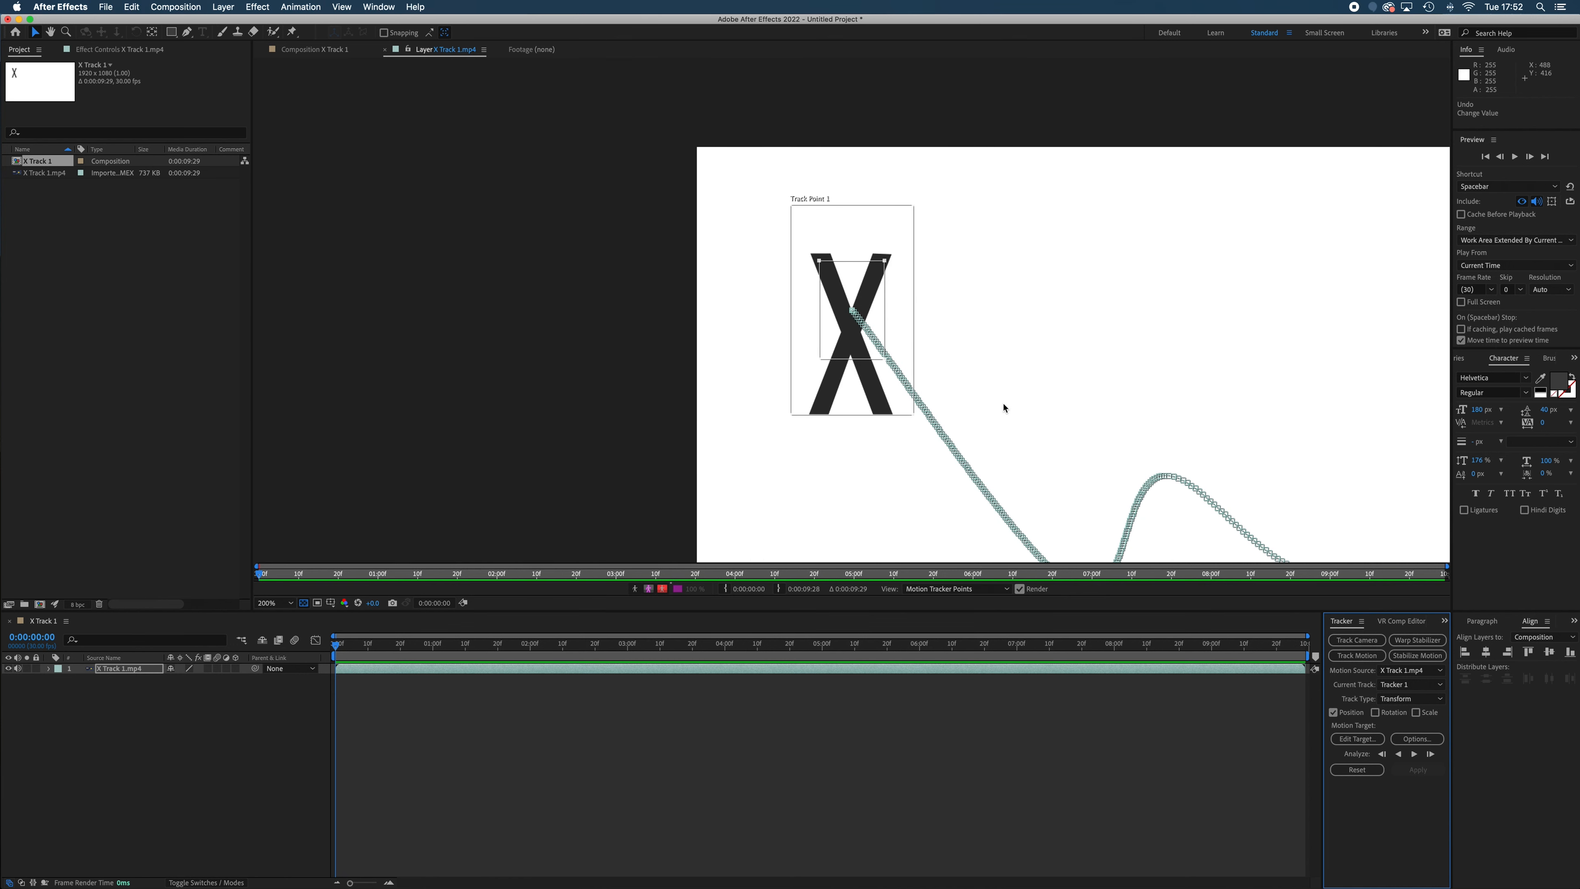
left_click_drag(1005, 406, 775, 327)
key("comma")
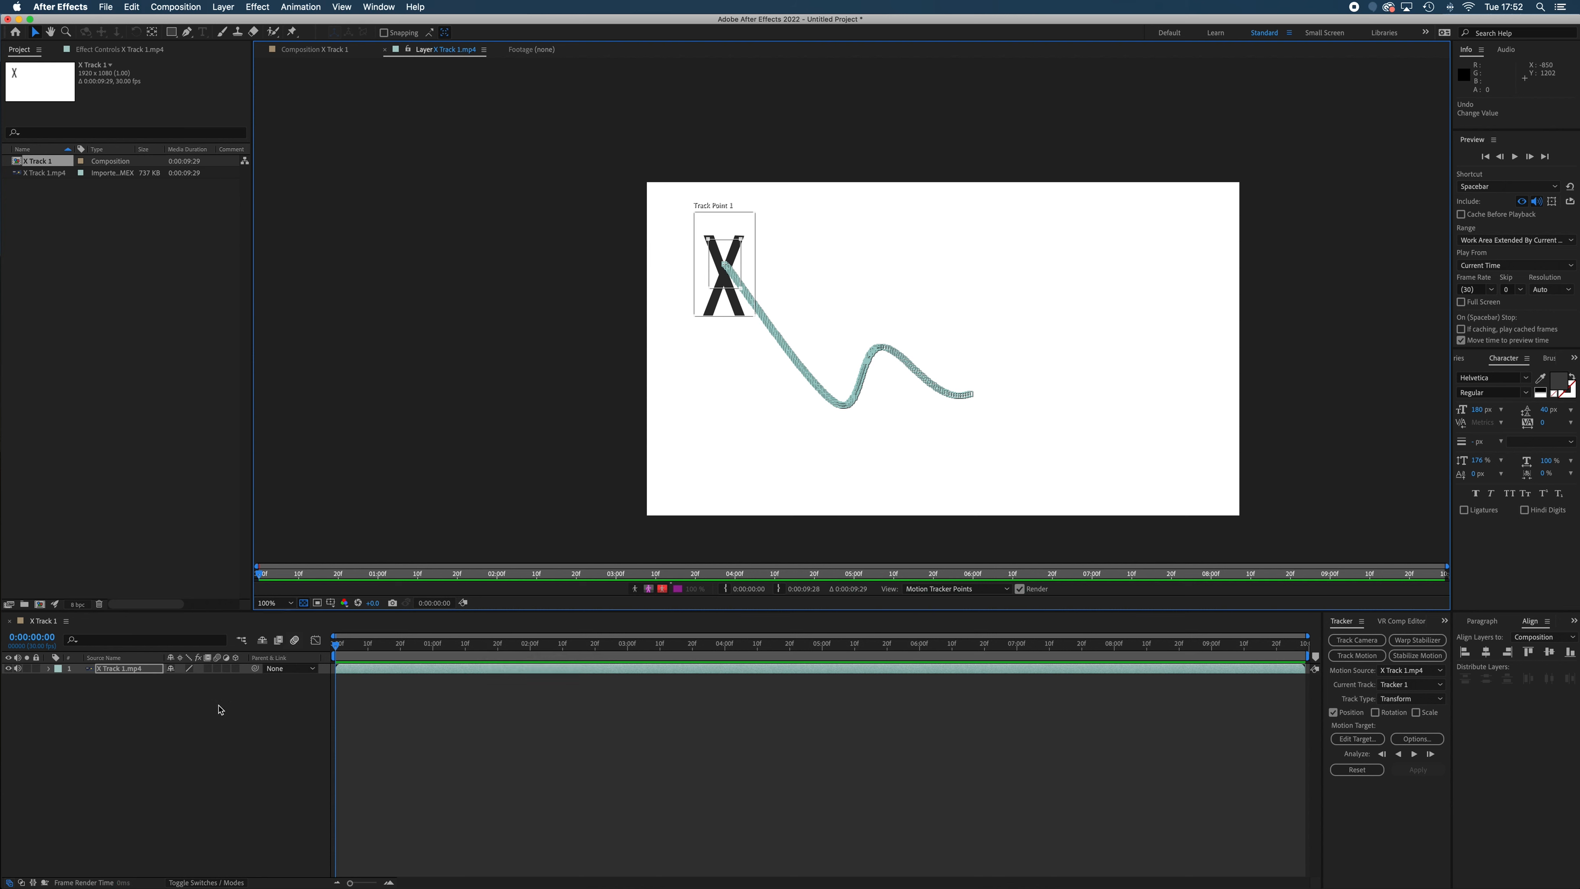
Add a new null object layer to the X Track 1 composition
left_click(223, 6)
mouse_move(261, 22)
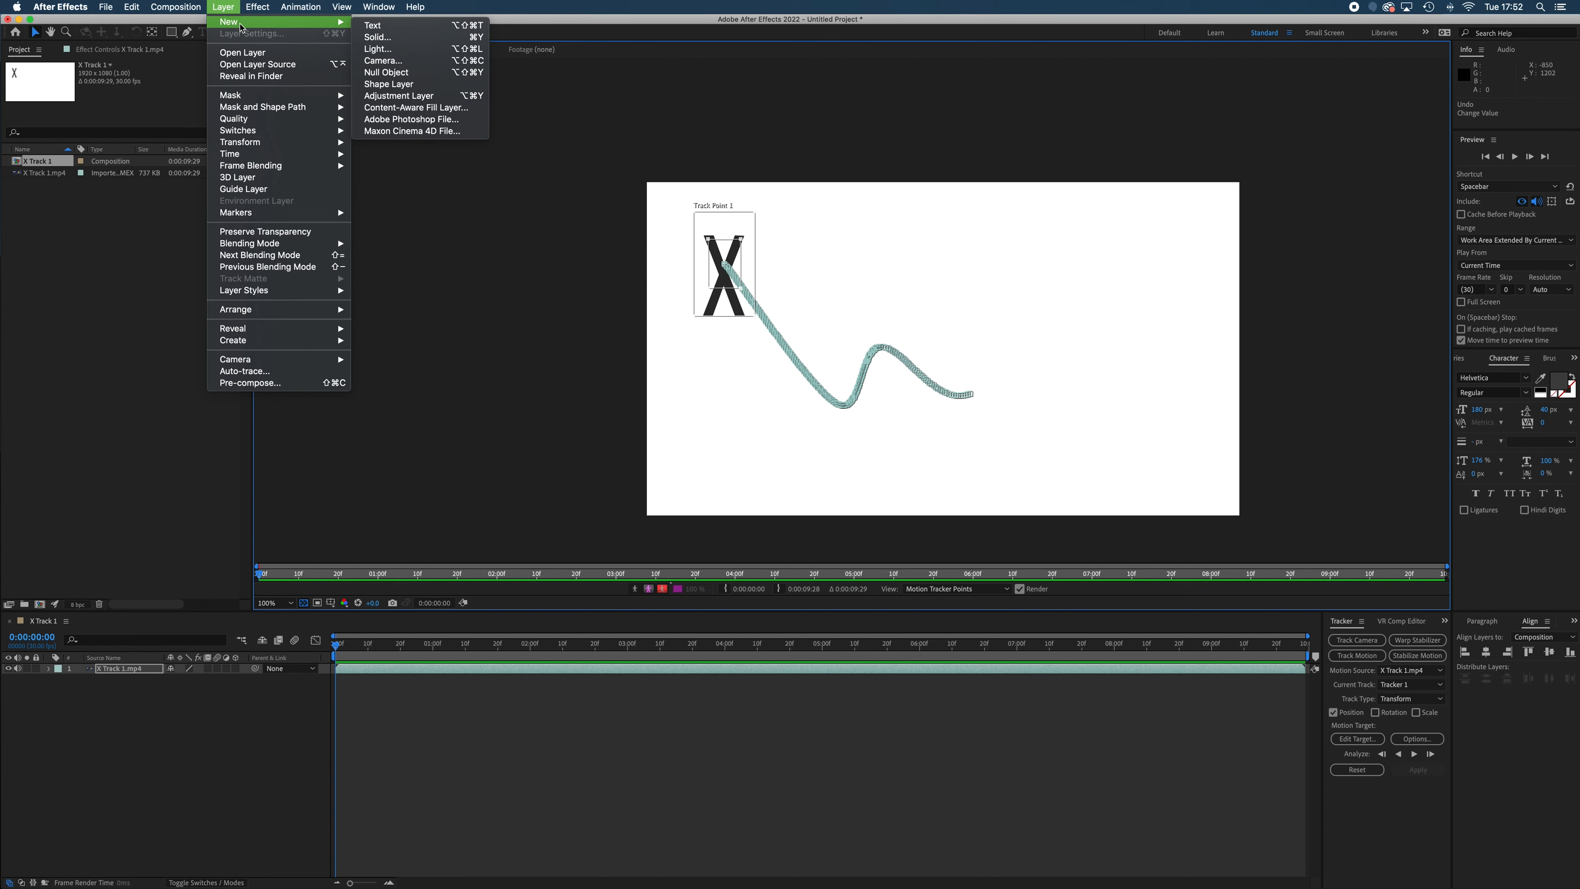
left_click(423, 74)
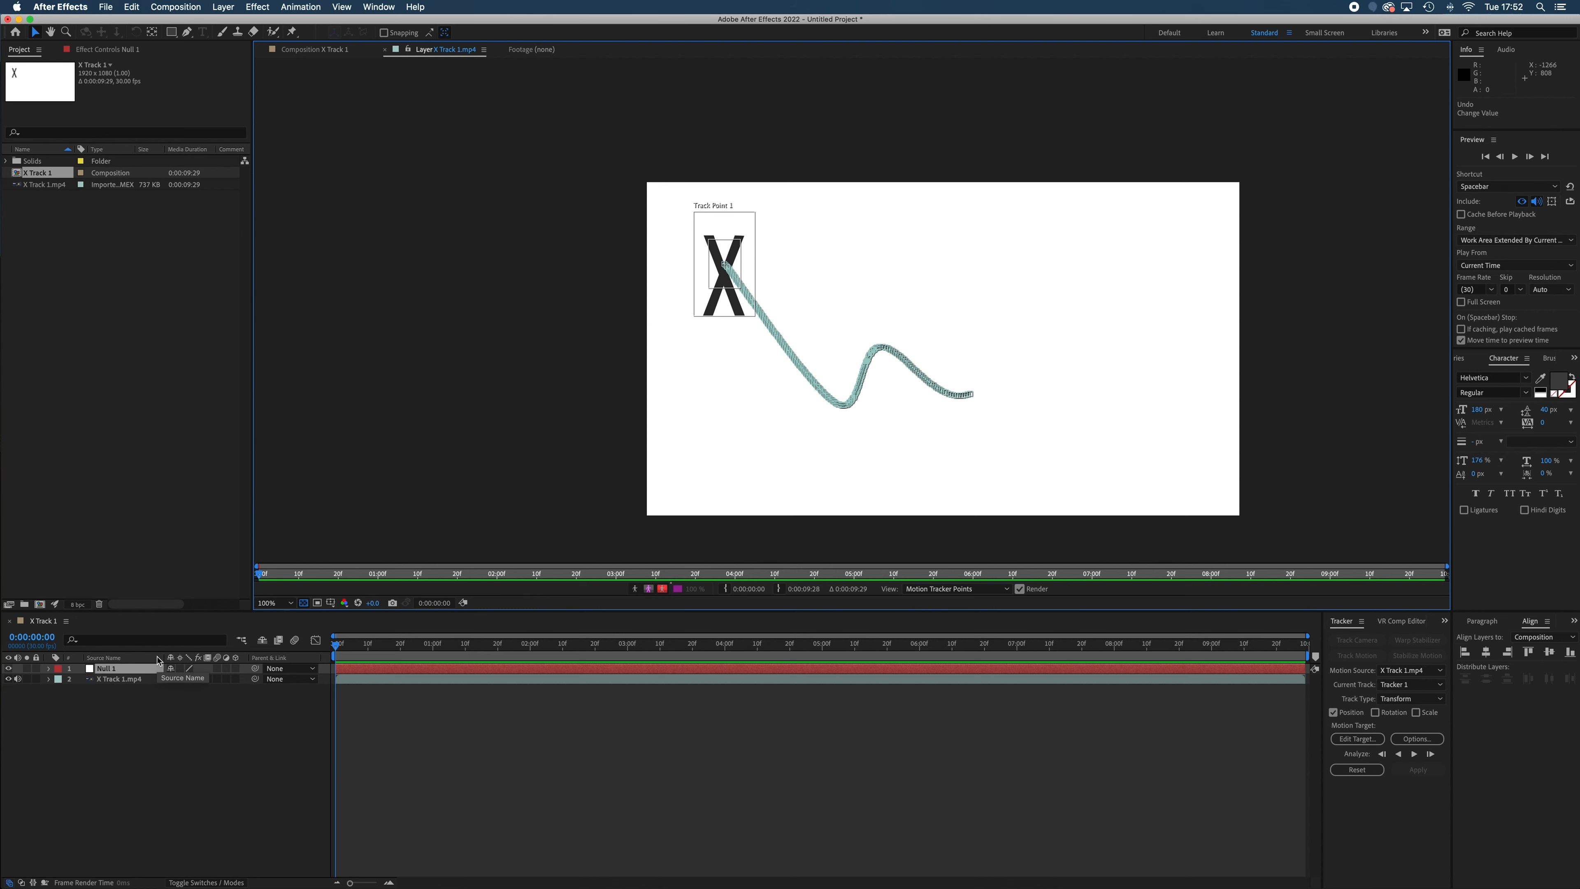
left_click(257, 7)
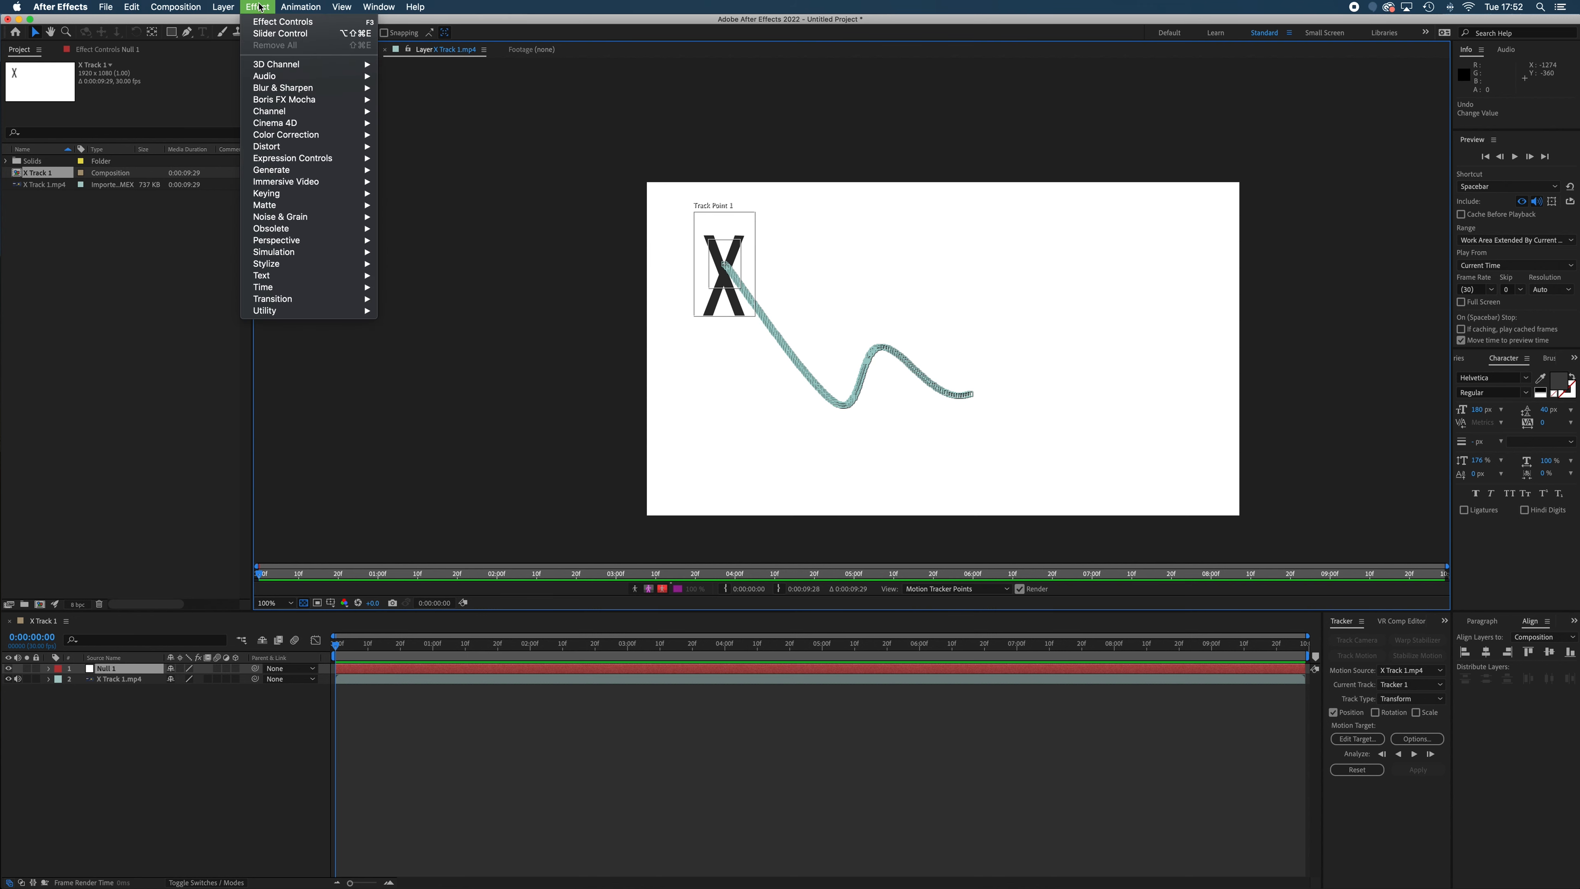
mouse_move(324, 160)
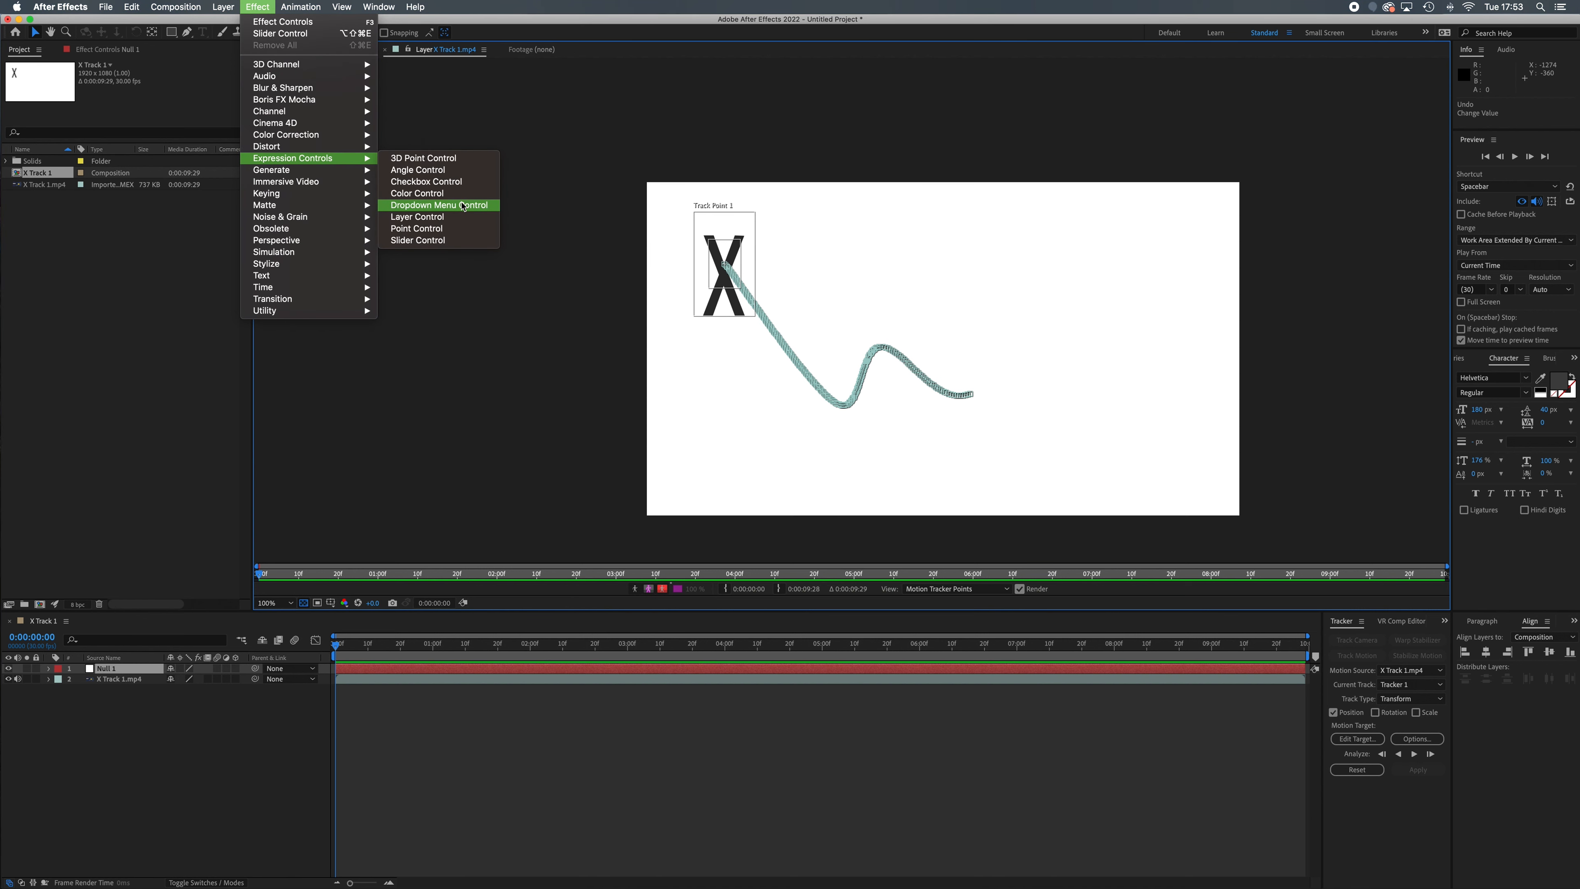
left_click(259, 6)
left_click(163, 713)
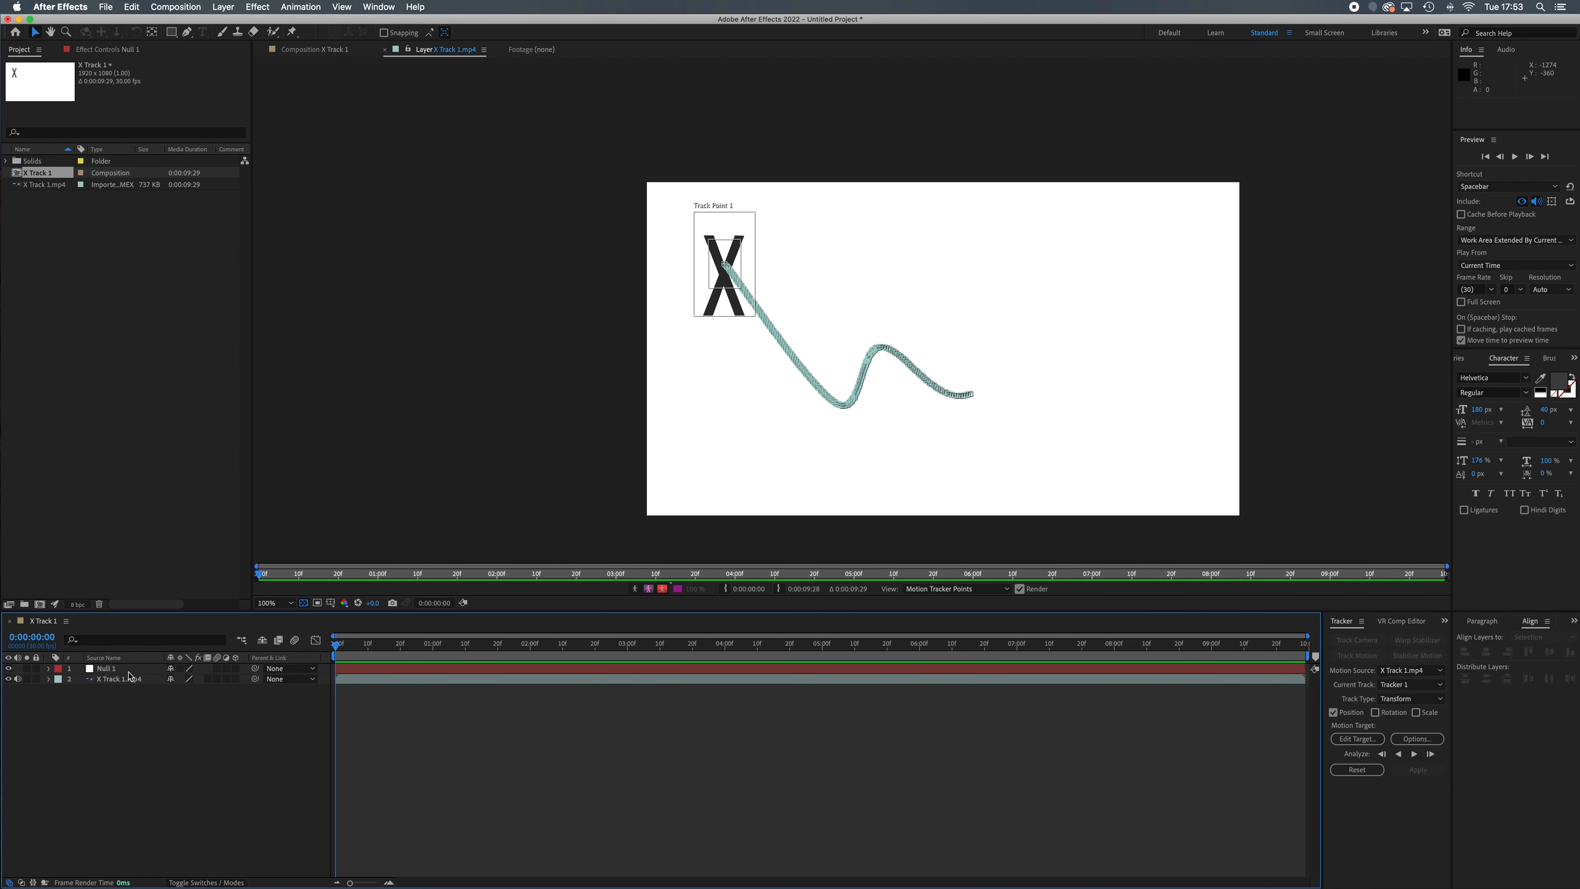
Set the Null 1 layer as the motion target for the tracked motion
left_click(143, 670)
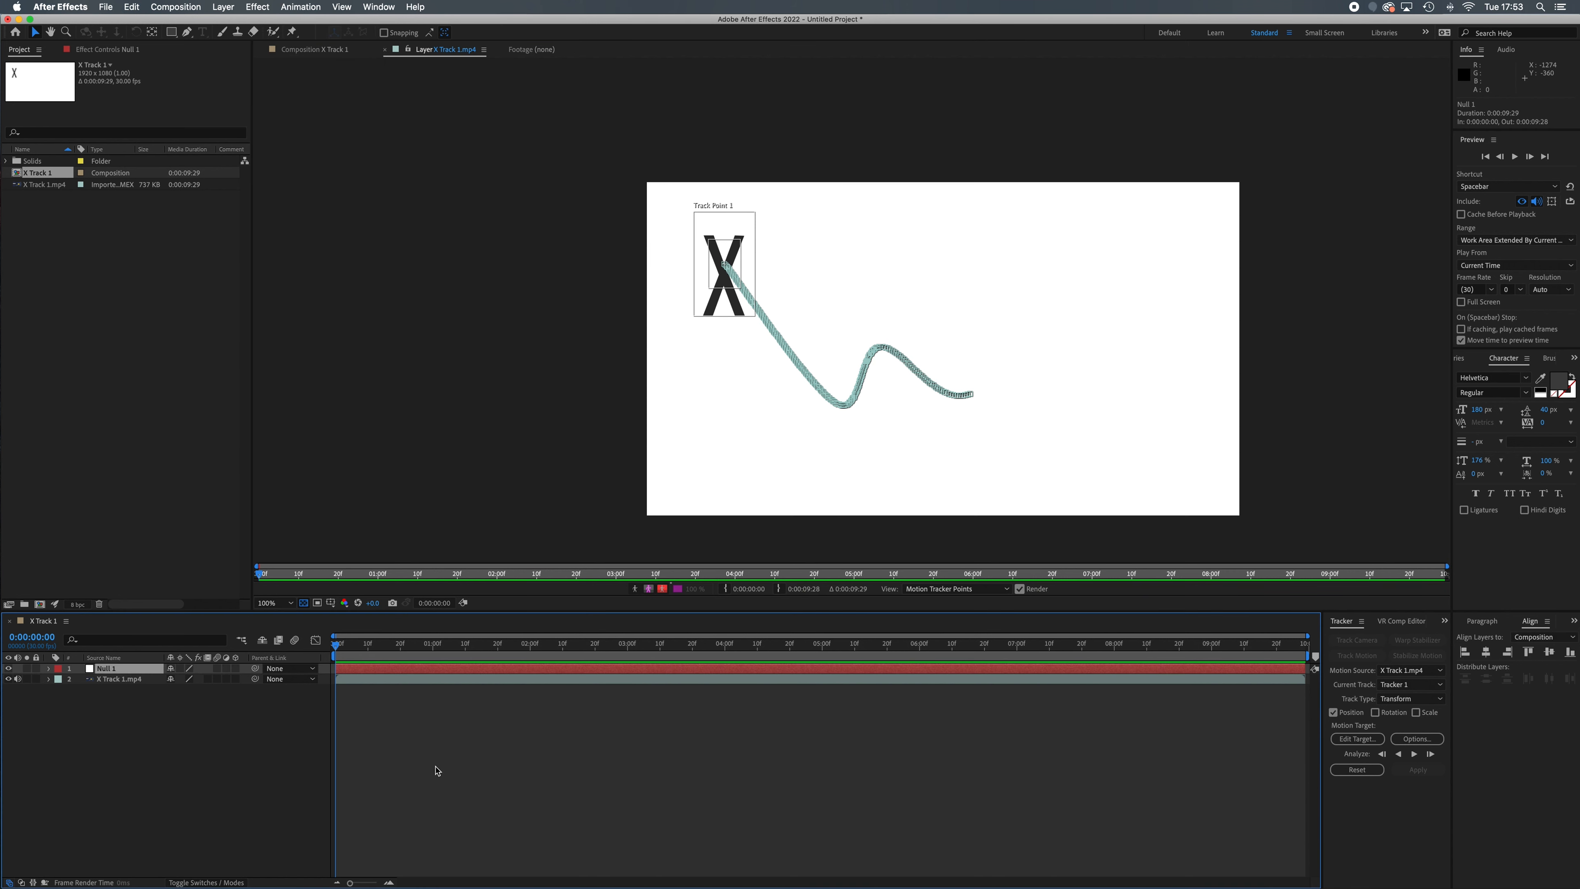
left_click(1358, 739)
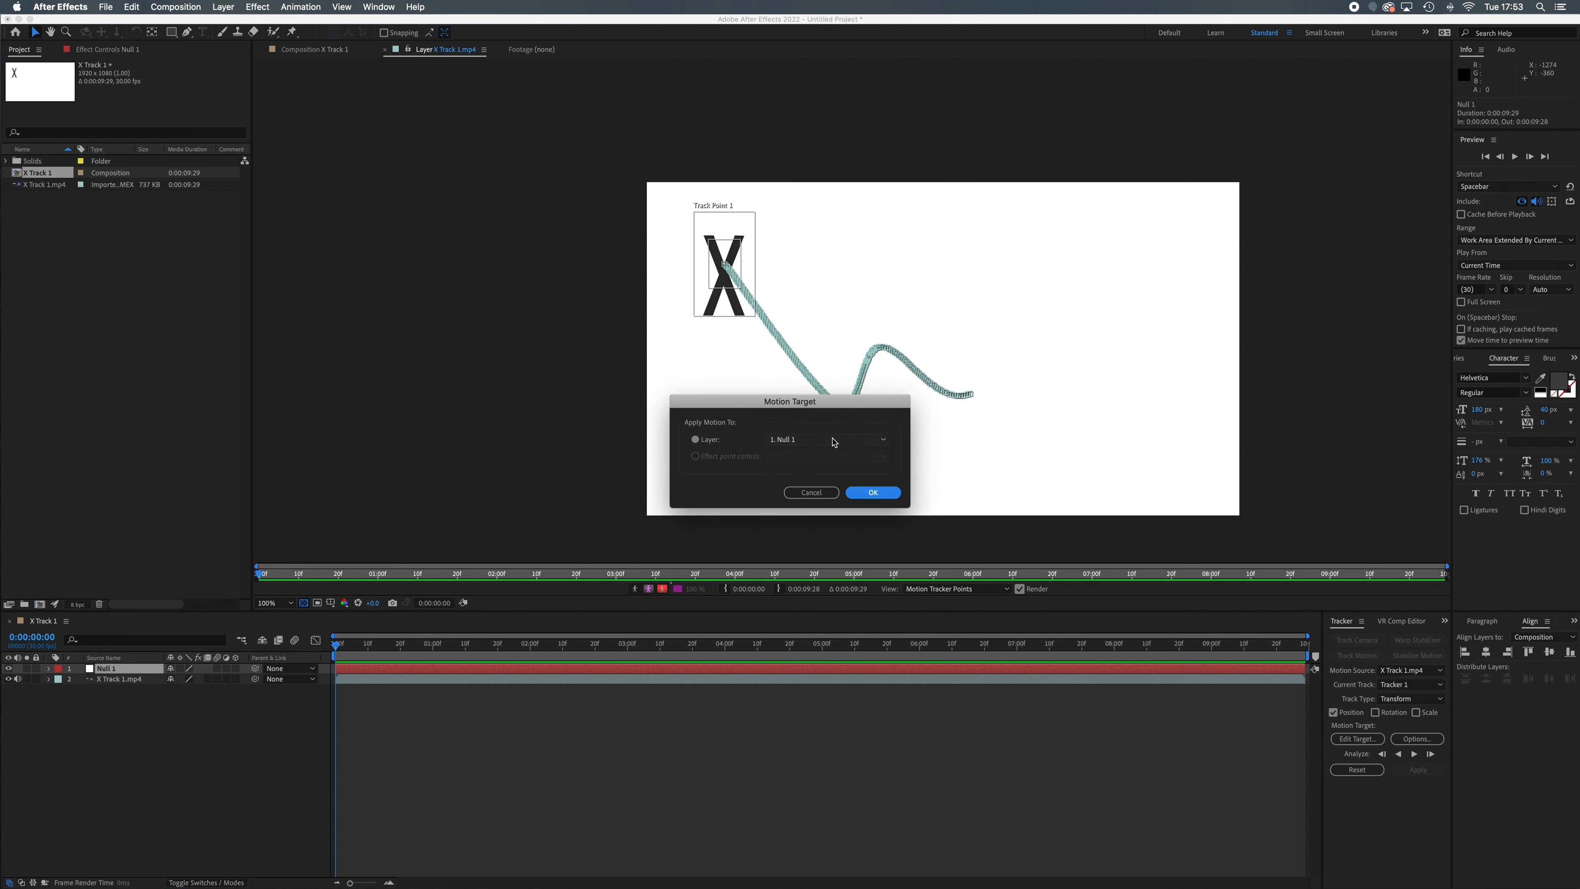
left_click(886, 443)
left_click(876, 493)
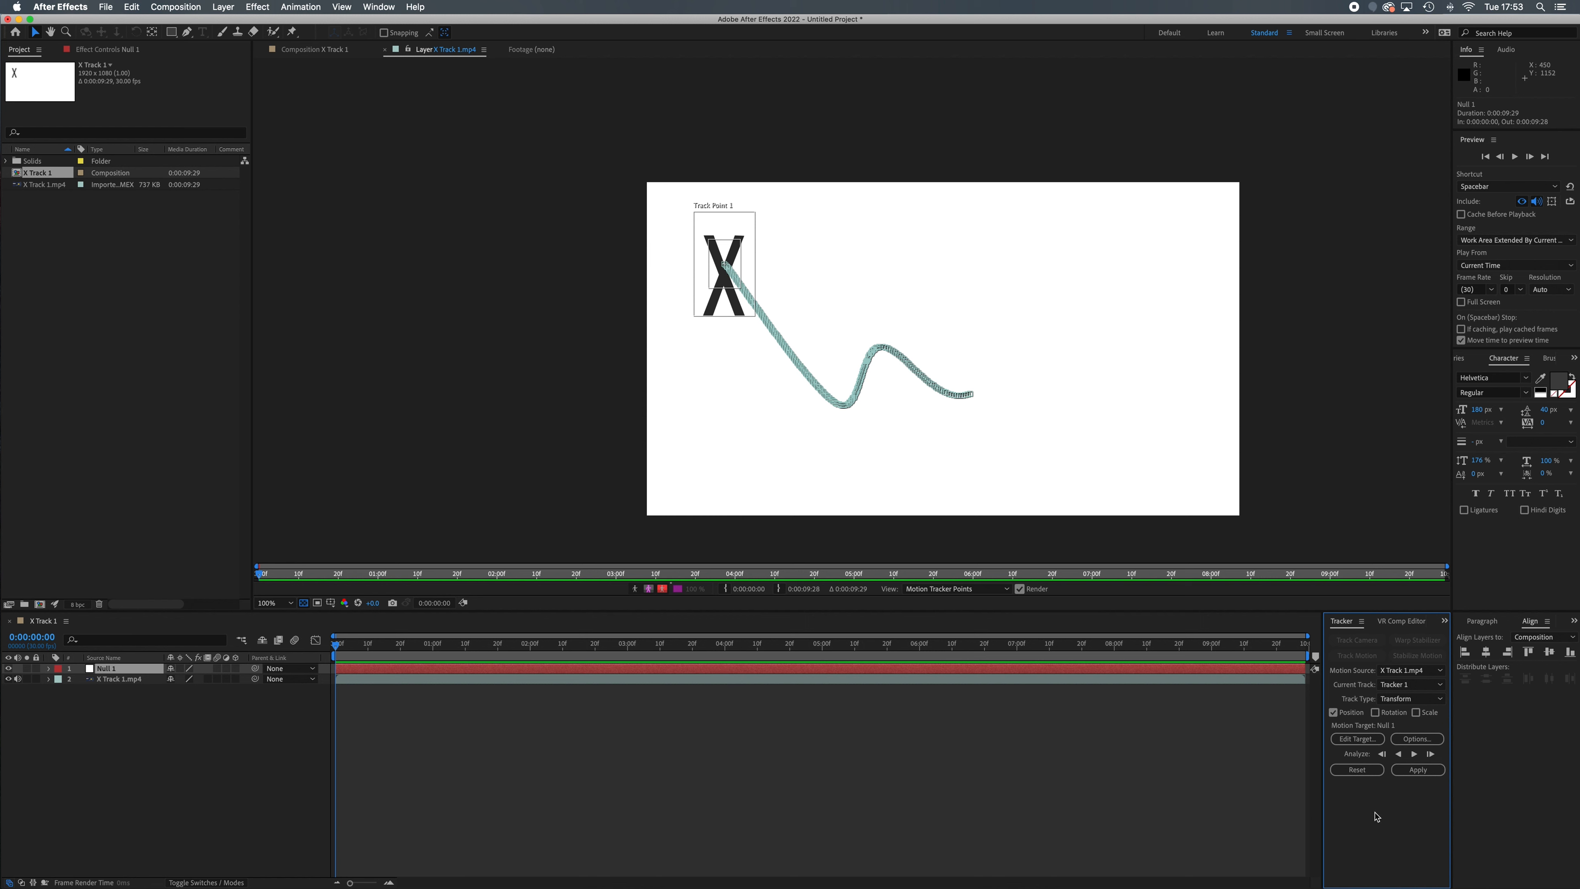
Apply the tracked motion to the null in the X and Y dimensions, and scrub the timeline to check it
left_click(1418, 770)
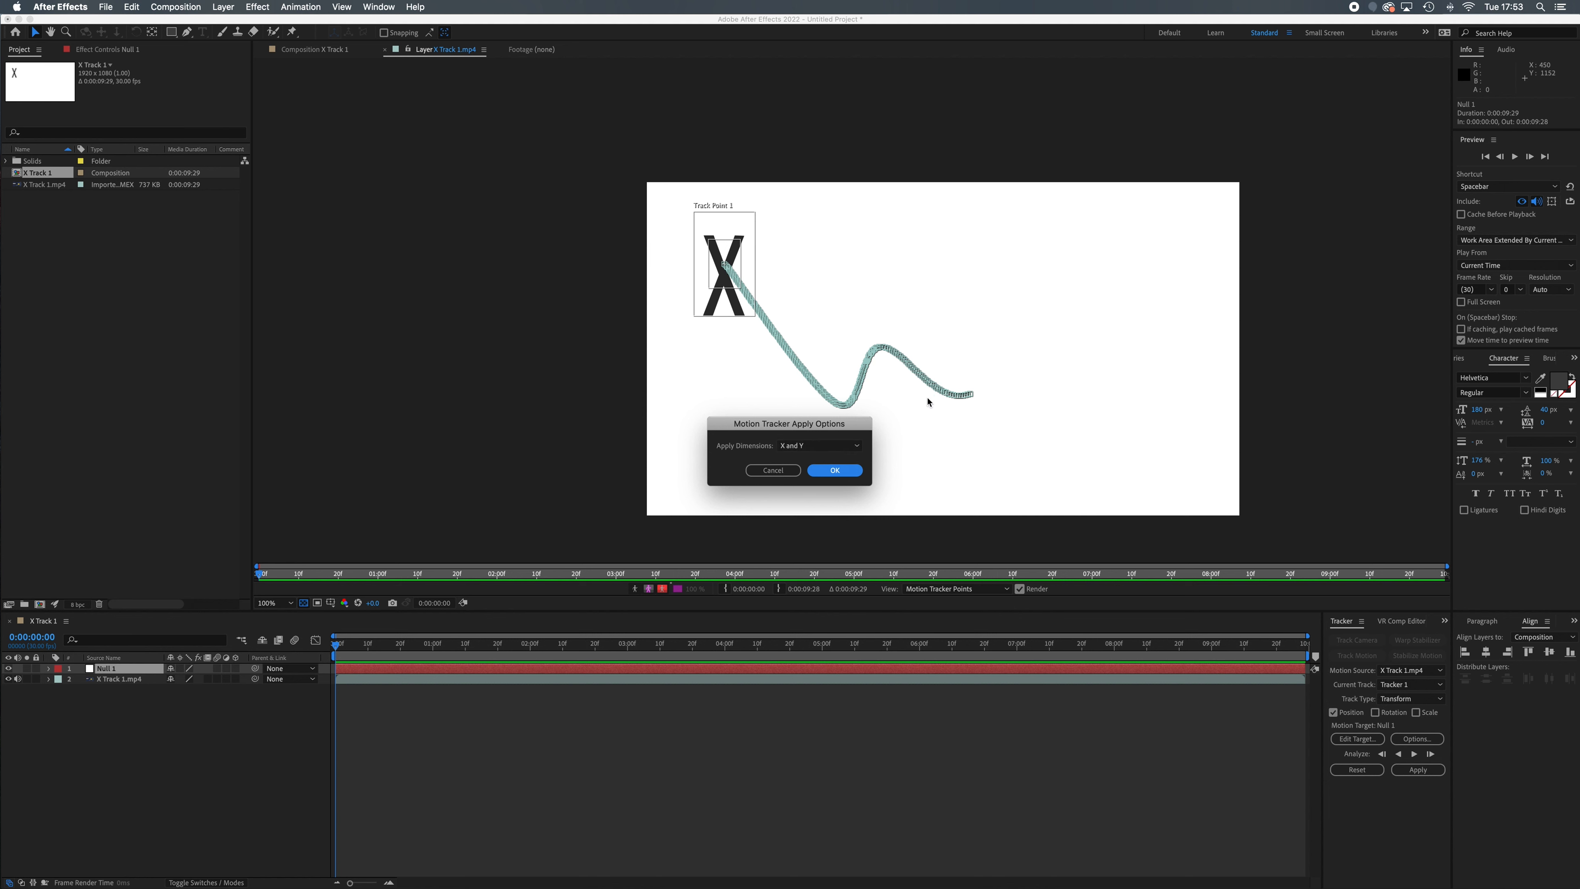
left_click(838, 471)
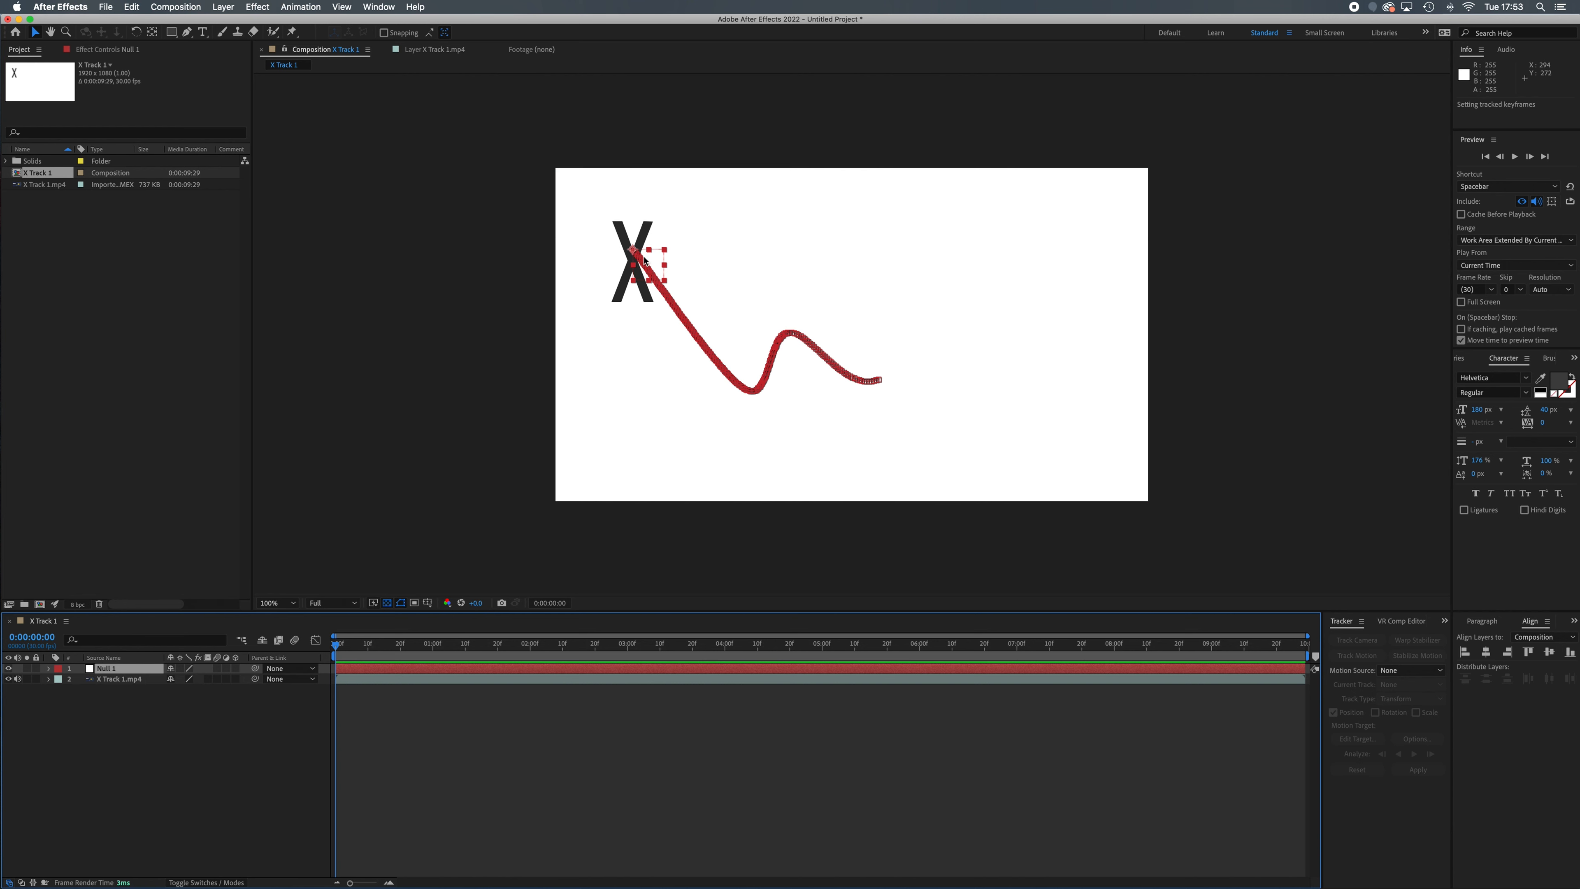
left_click_drag(337, 650, 248, 566)
left_click(137, 738)
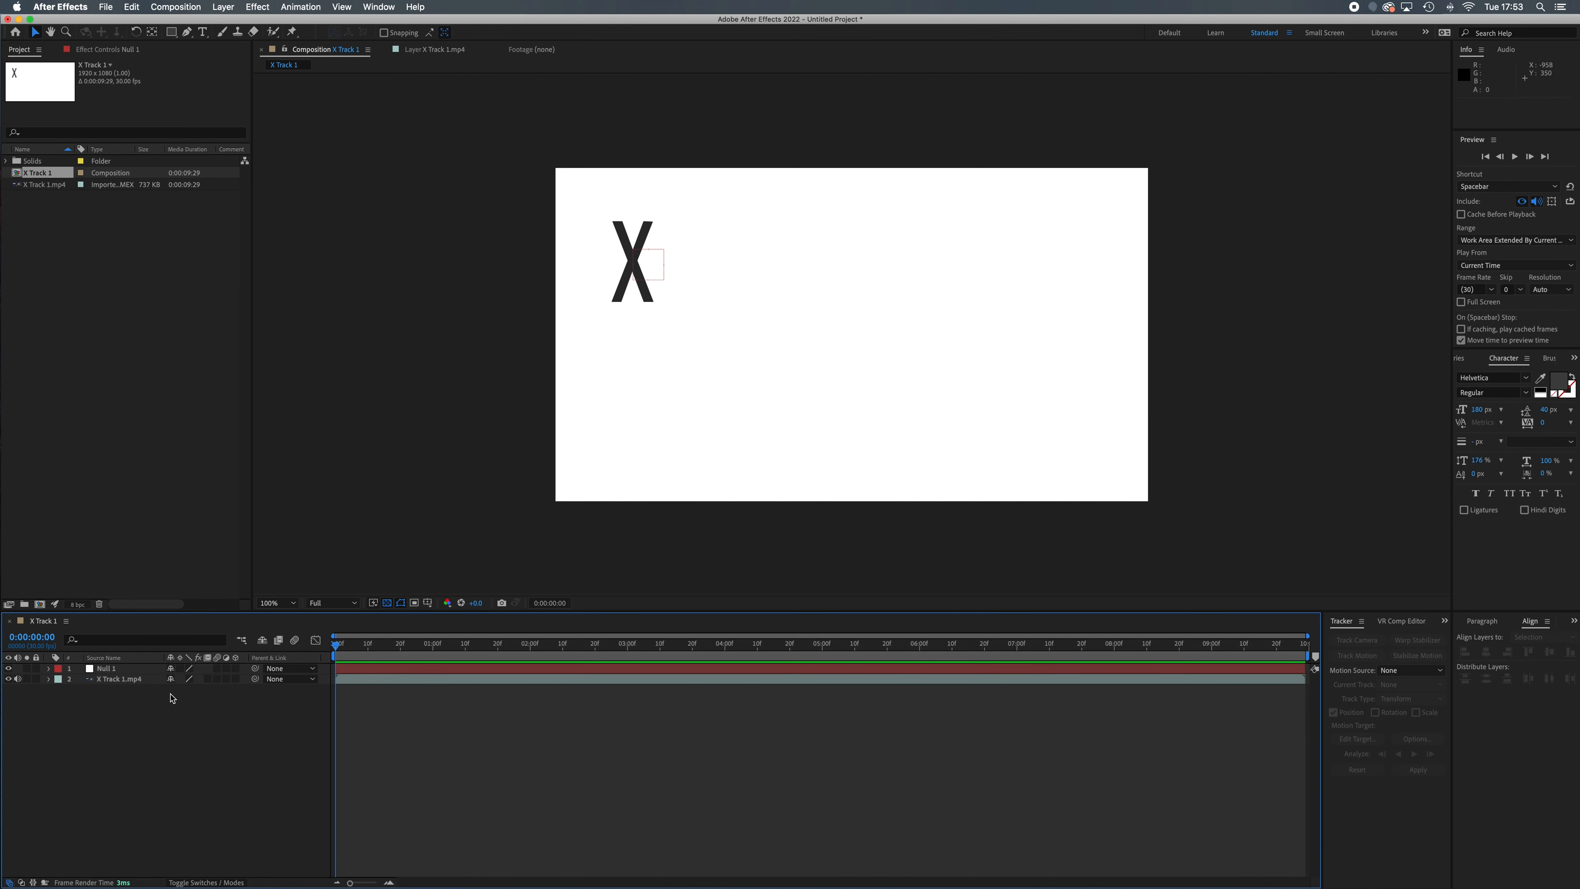
Add a text layer reading "Track" to the right of the X in the composition
left_click(202, 32)
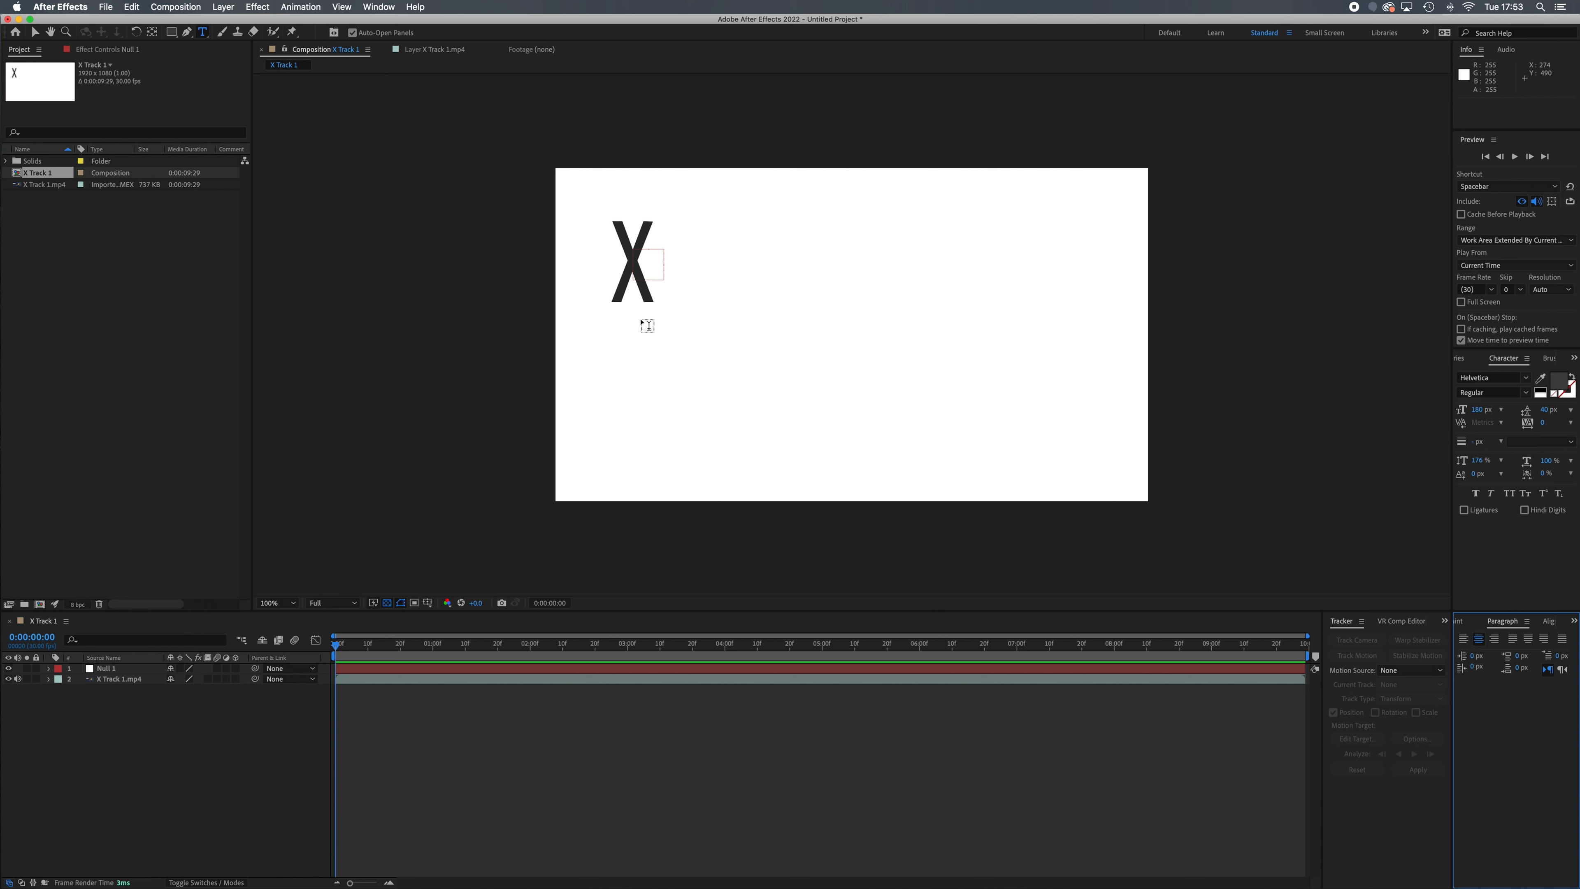
left_click(730, 261)
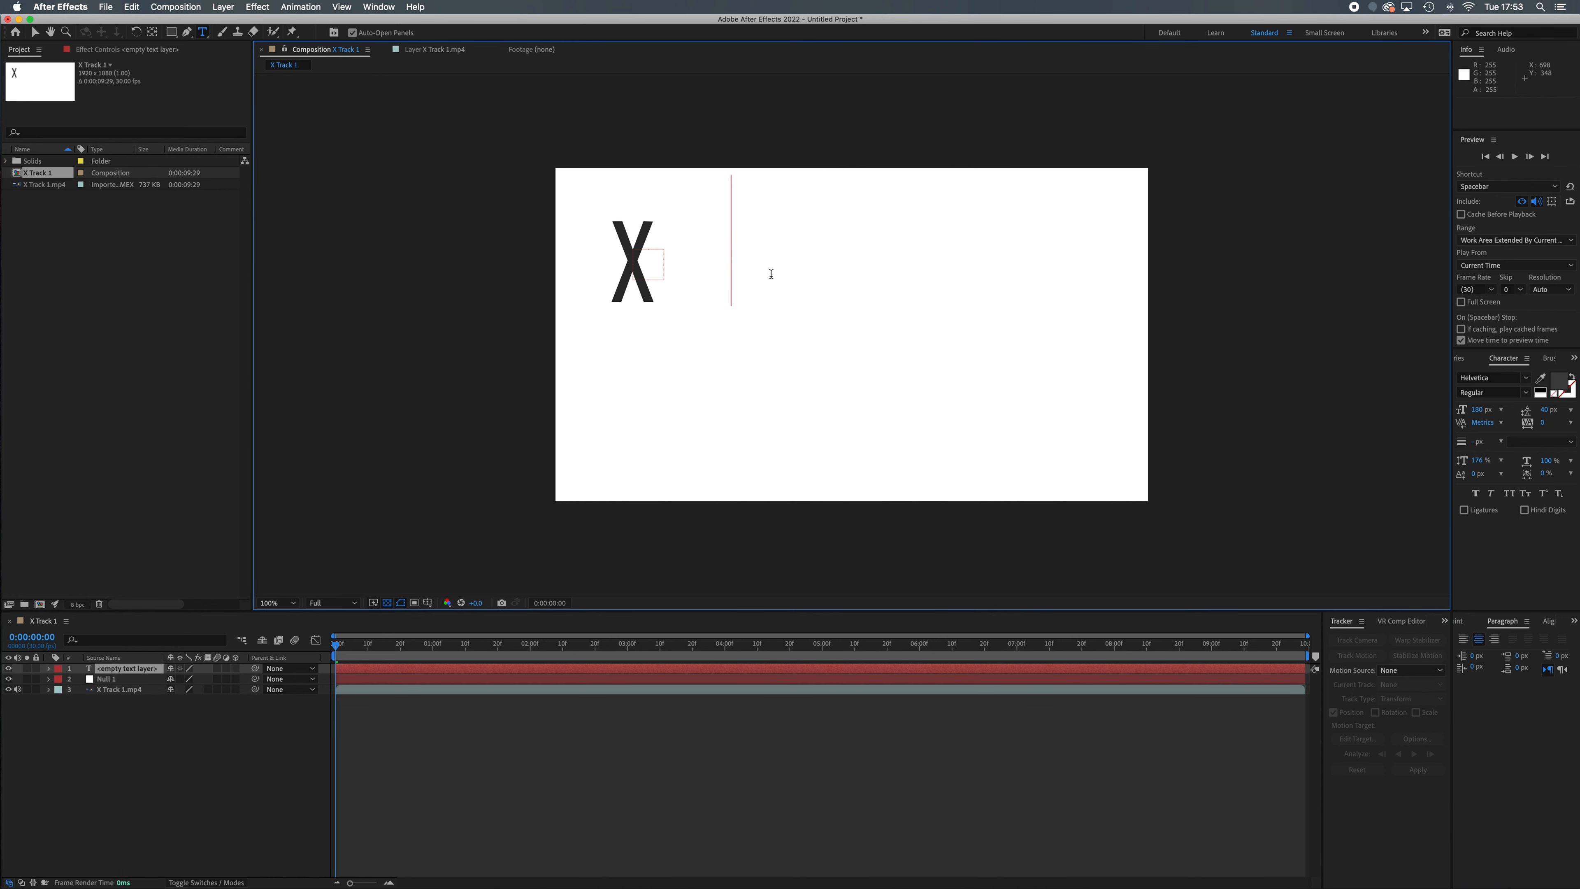
type("Track")
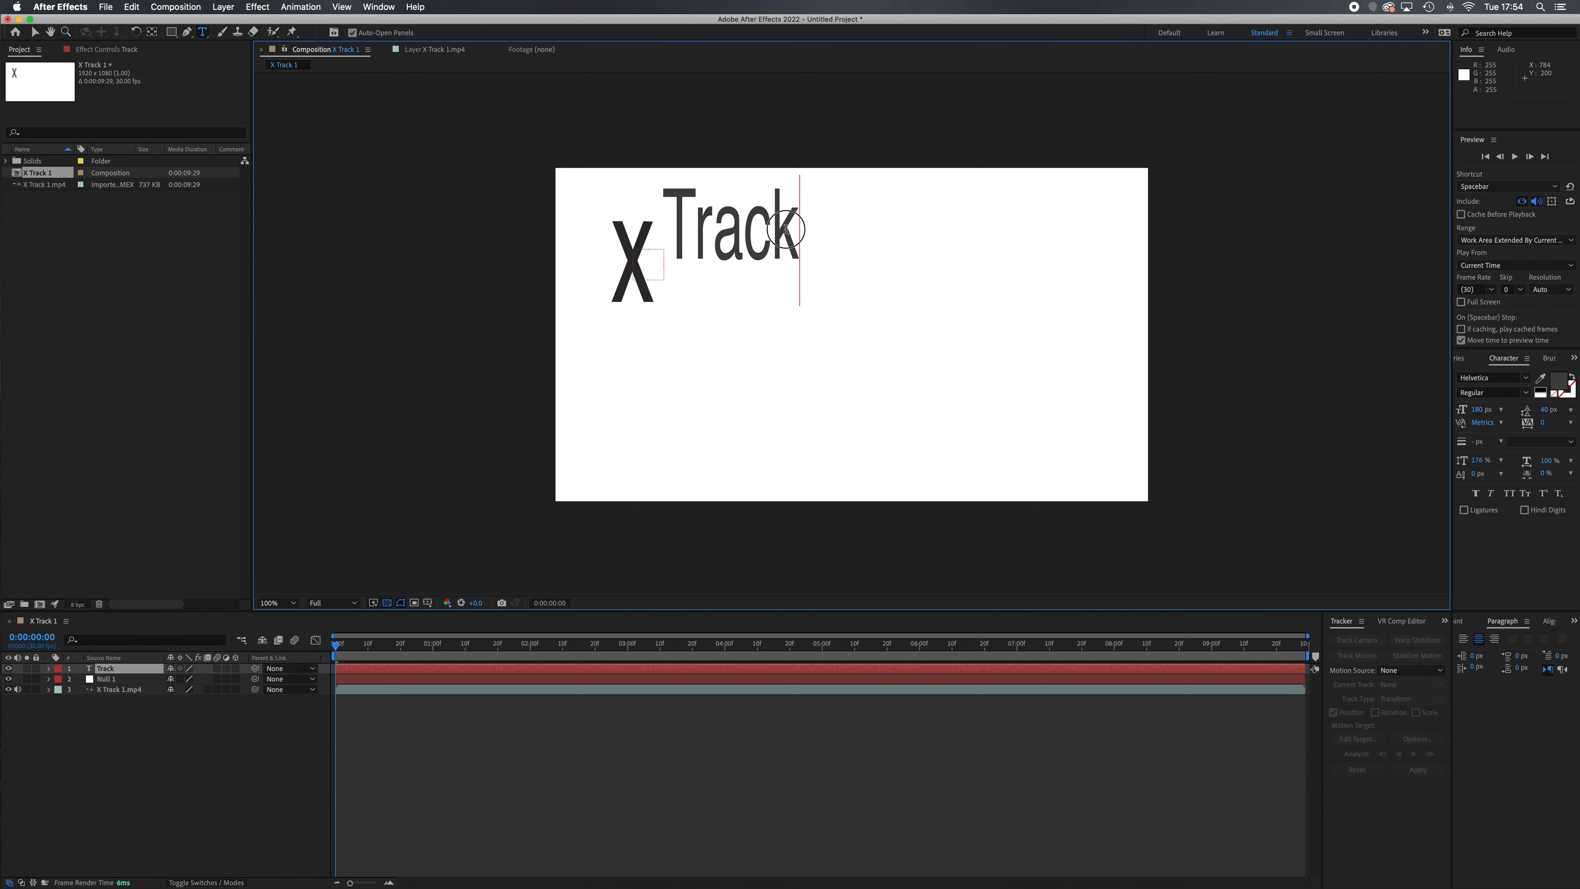
Change the fill colour of the whole word "Track" to red
left_click_drag(800, 230, 694, 236)
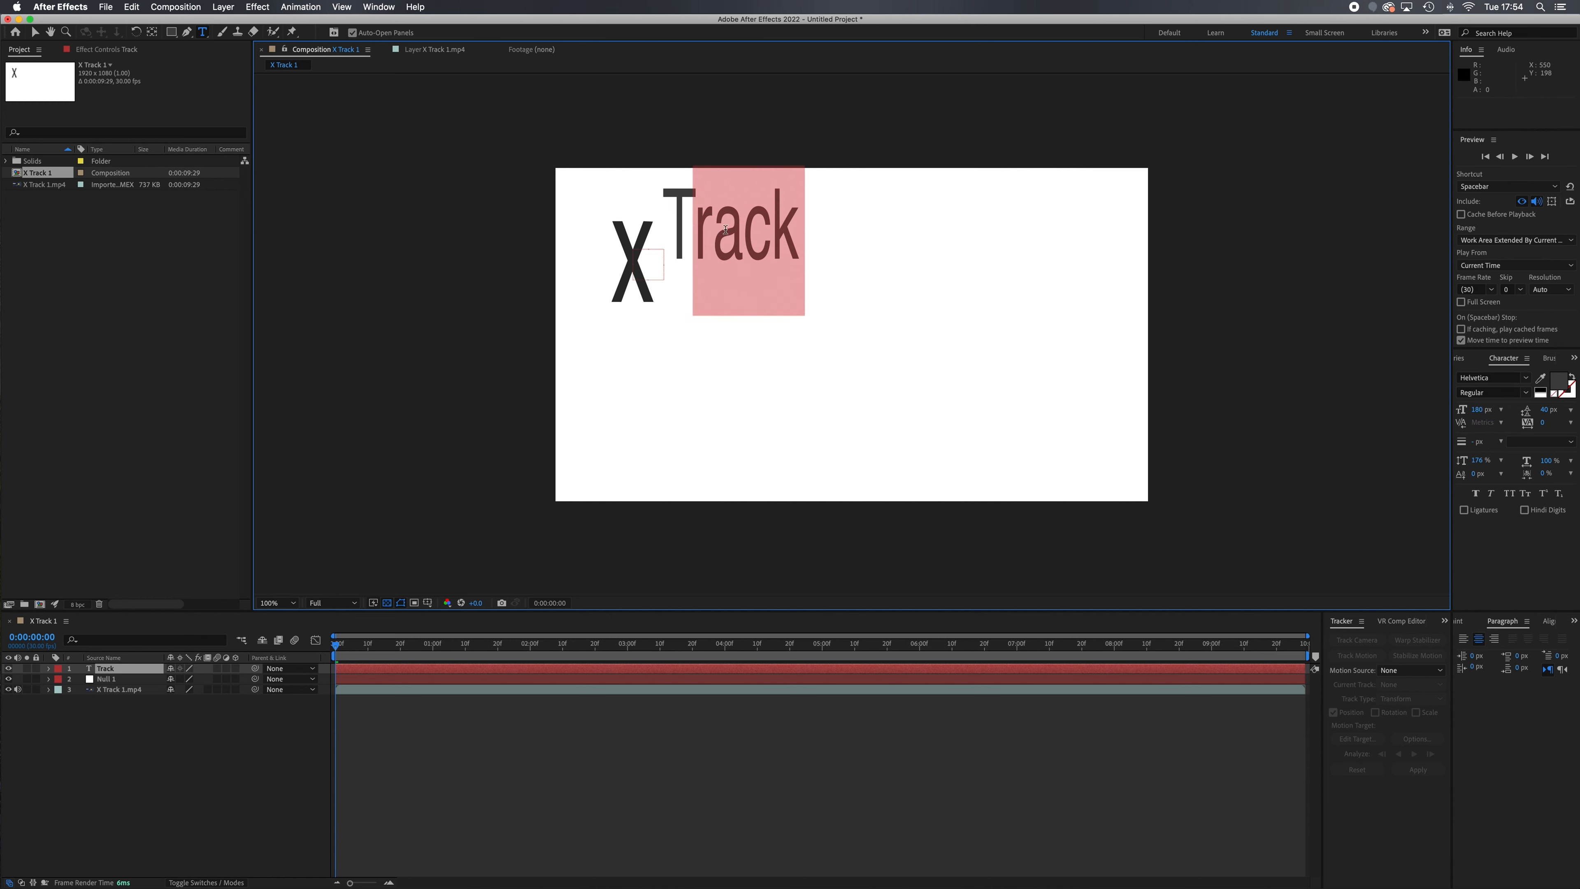
double_click(723, 249)
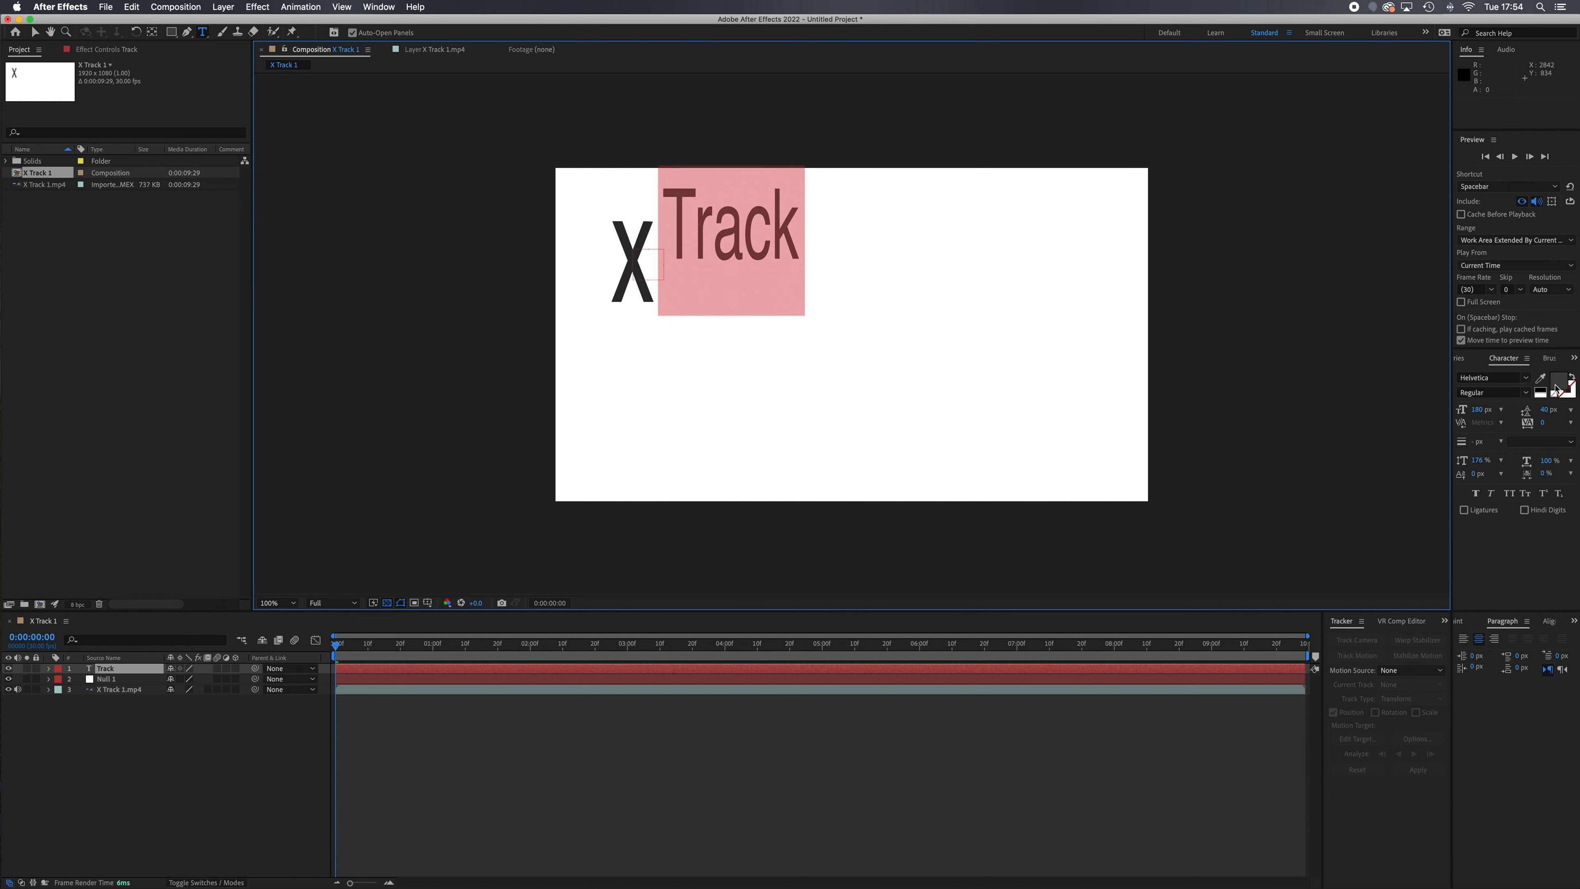
left_click(1557, 386)
left_click_drag(699, 436, 843, 353)
left_click(799, 413)
left_click(912, 382)
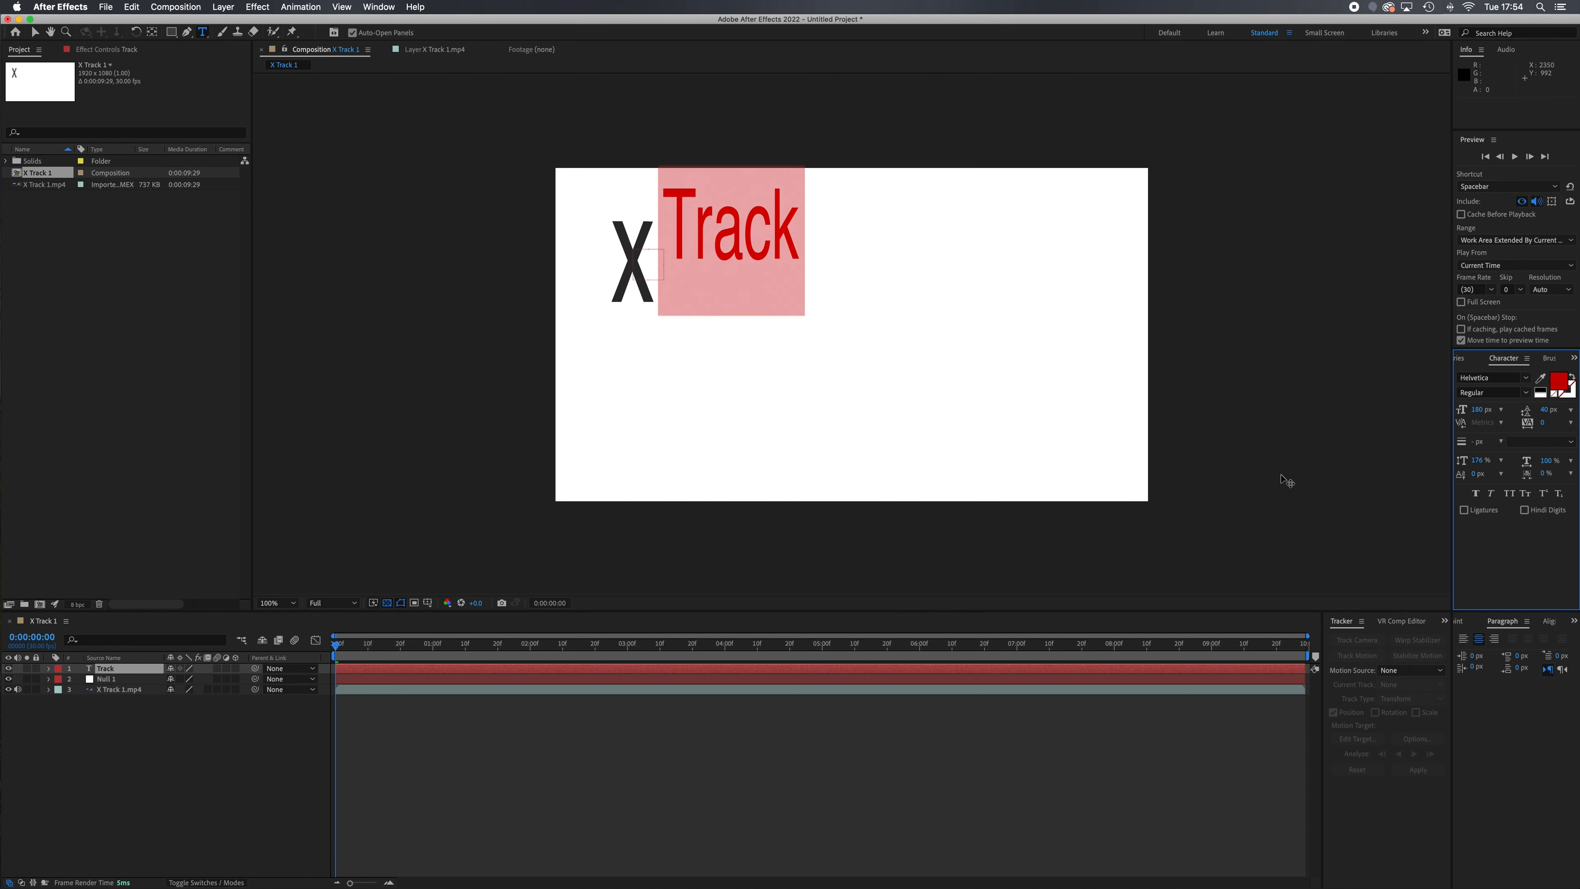
Set the "Track" text's font size to 104 px and select its layer with the Selection tool
left_click_drag(1477, 415, 1434, 415)
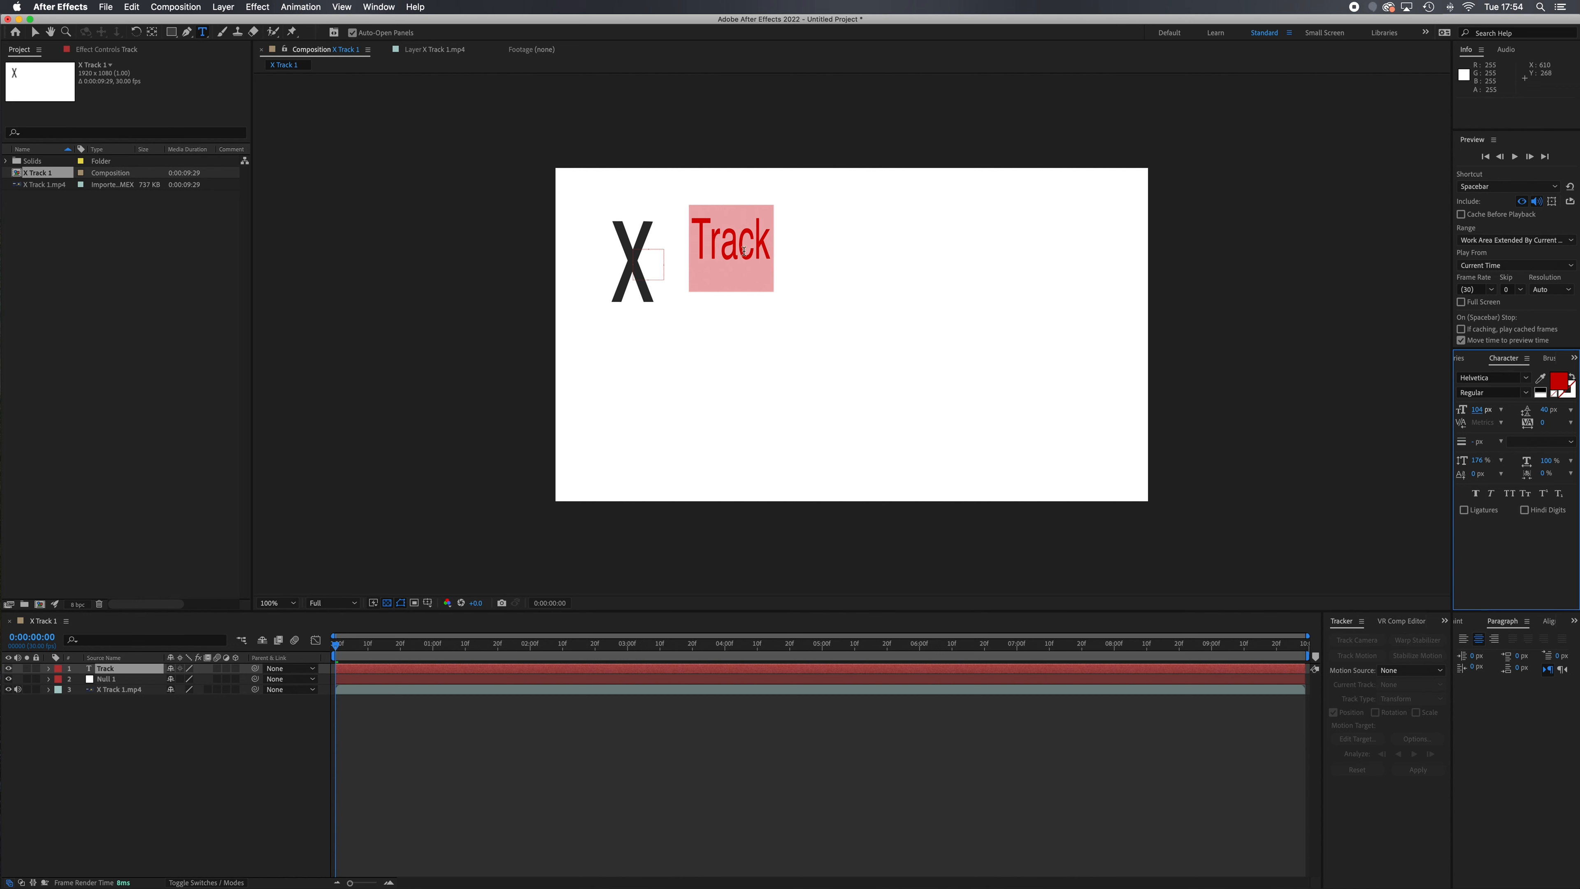
left_click(34, 33)
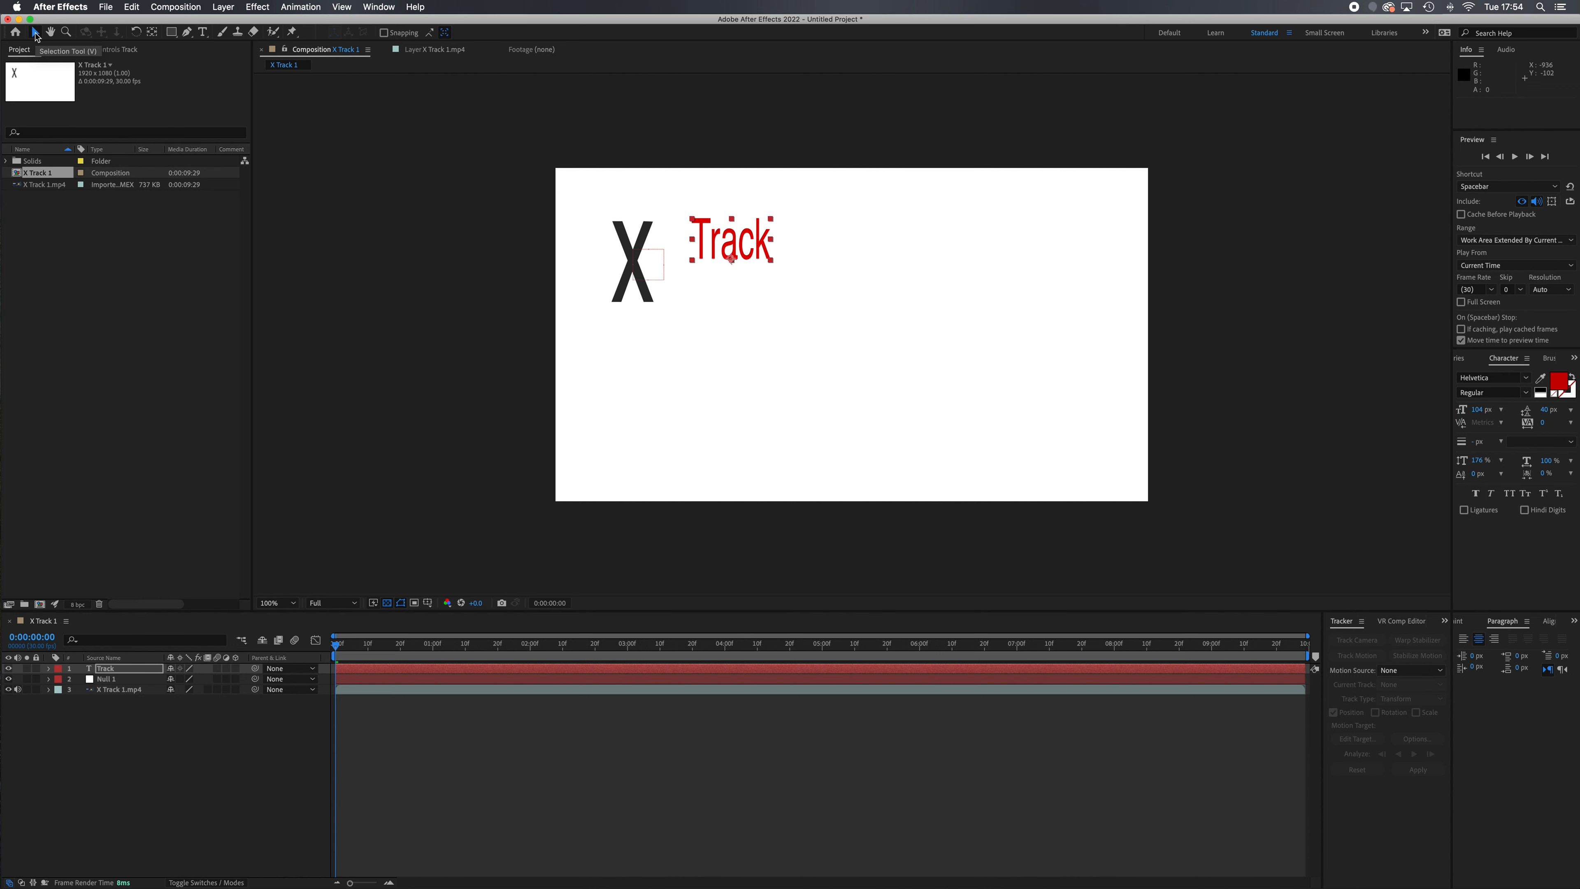
left_click(135, 671)
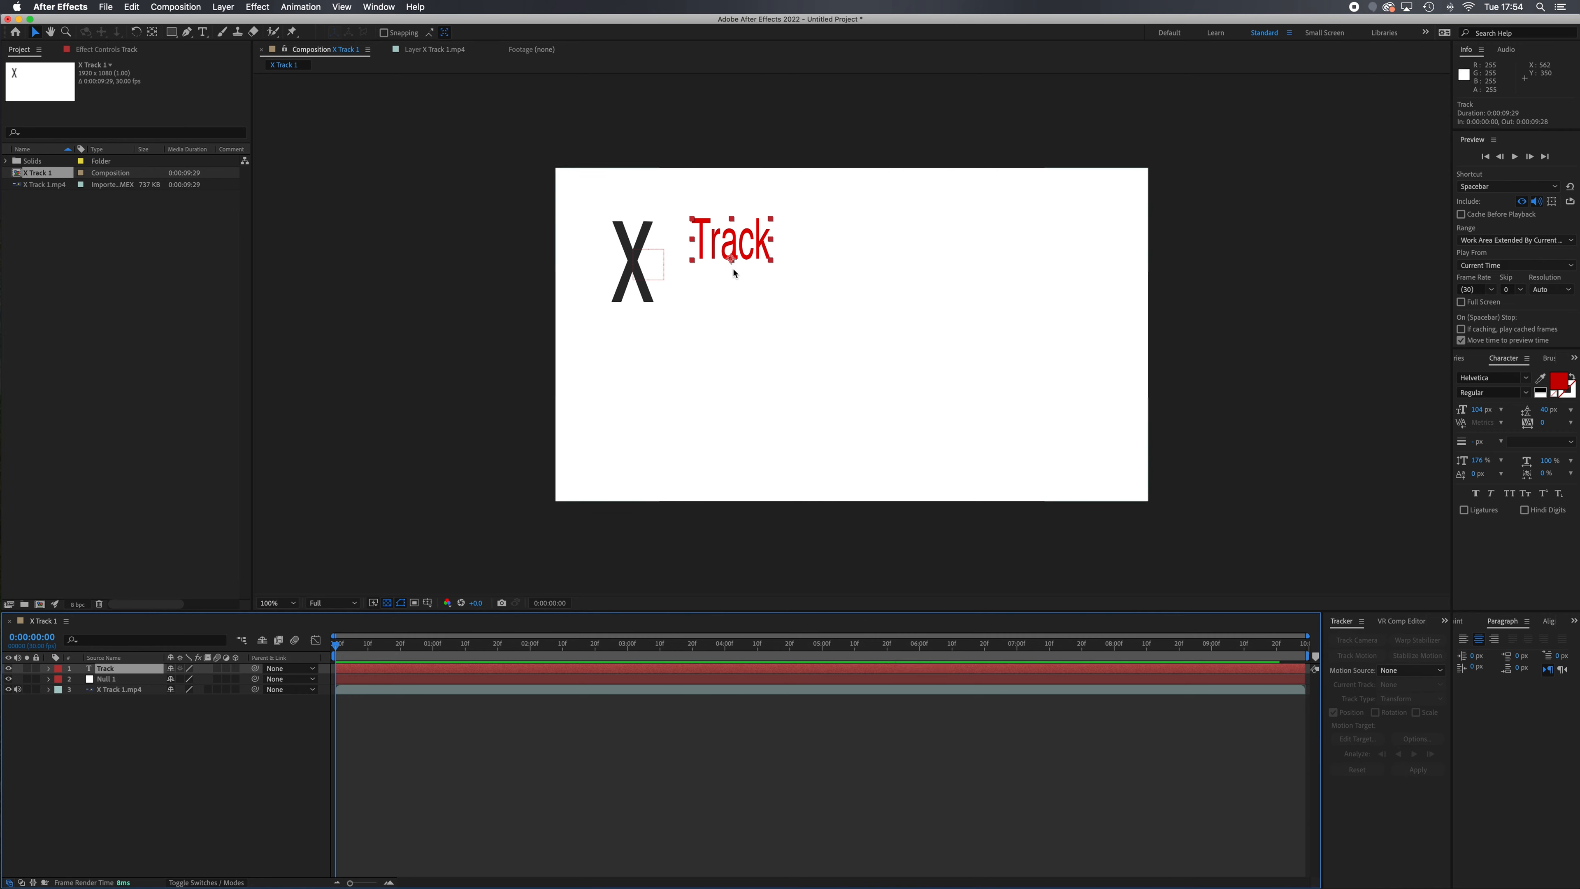
Move the "Track" text slightly down and further away from the X, to about position 624, 318
mouse_move(740, 255)
left_mouse_down()
mouse_move(828, 330)
mouse_move(820, 292)
mouse_move(726, 272)
mouse_move(771, 260)
left_mouse_up()
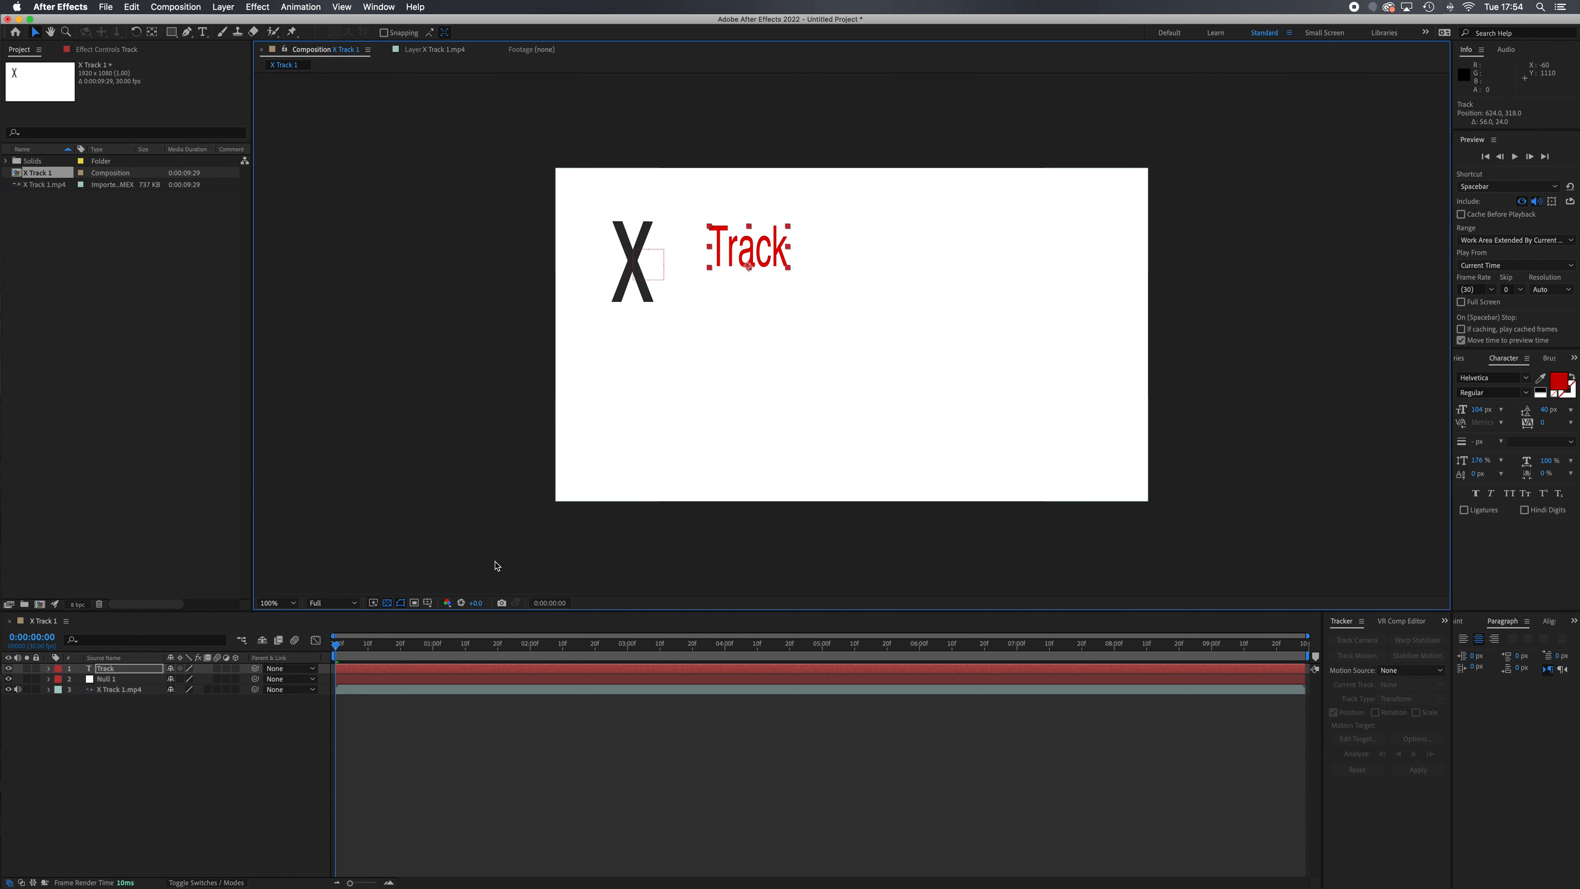
left_click_drag(336, 650, 231, 721)
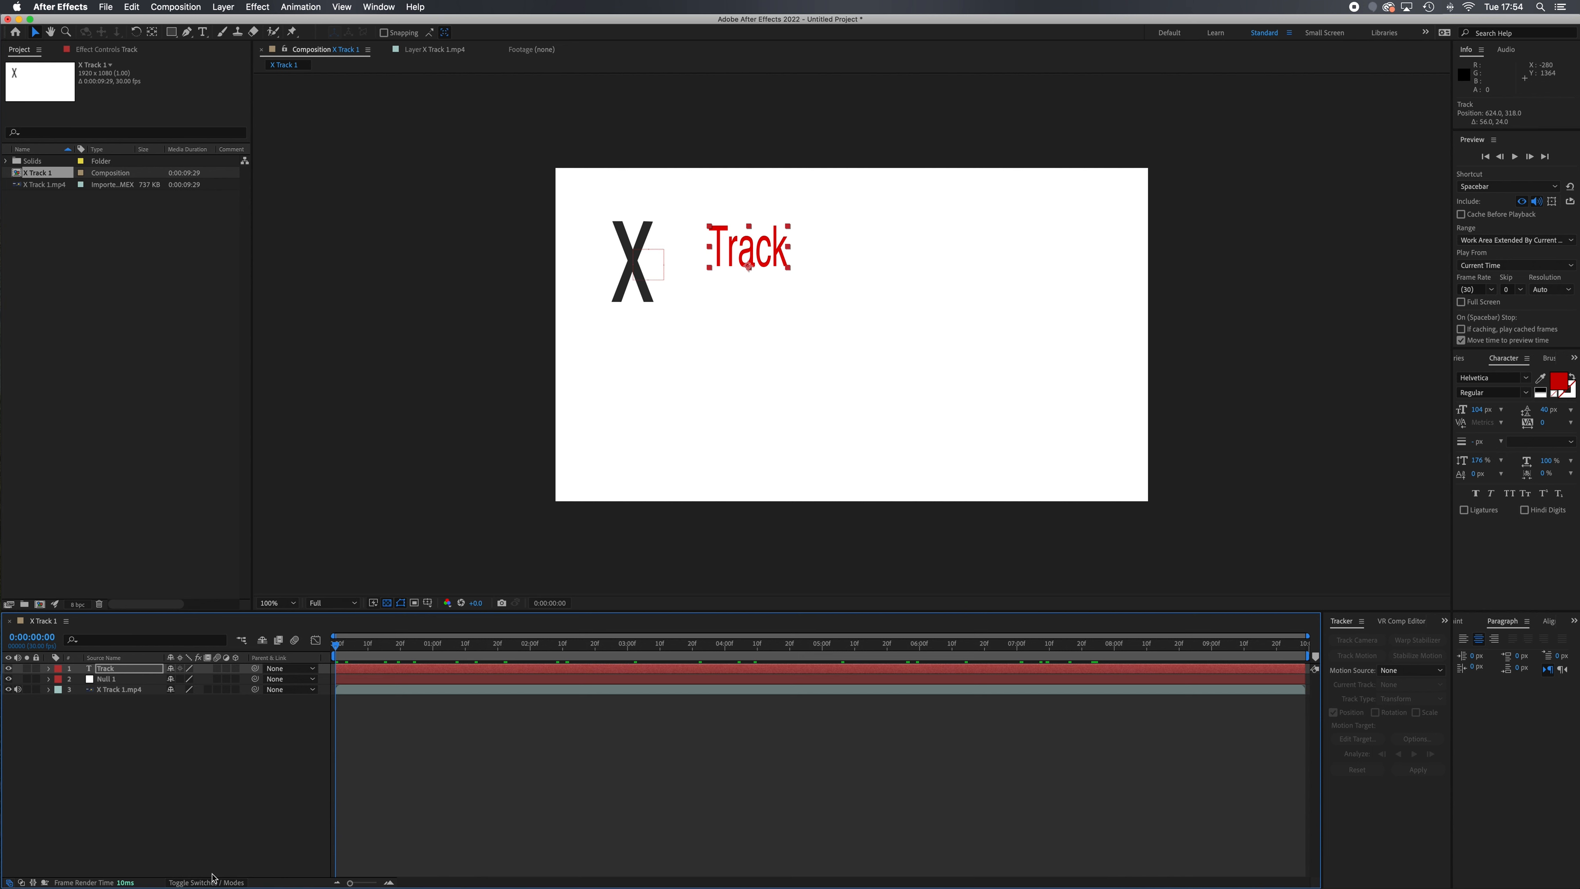
left_click(205, 882)
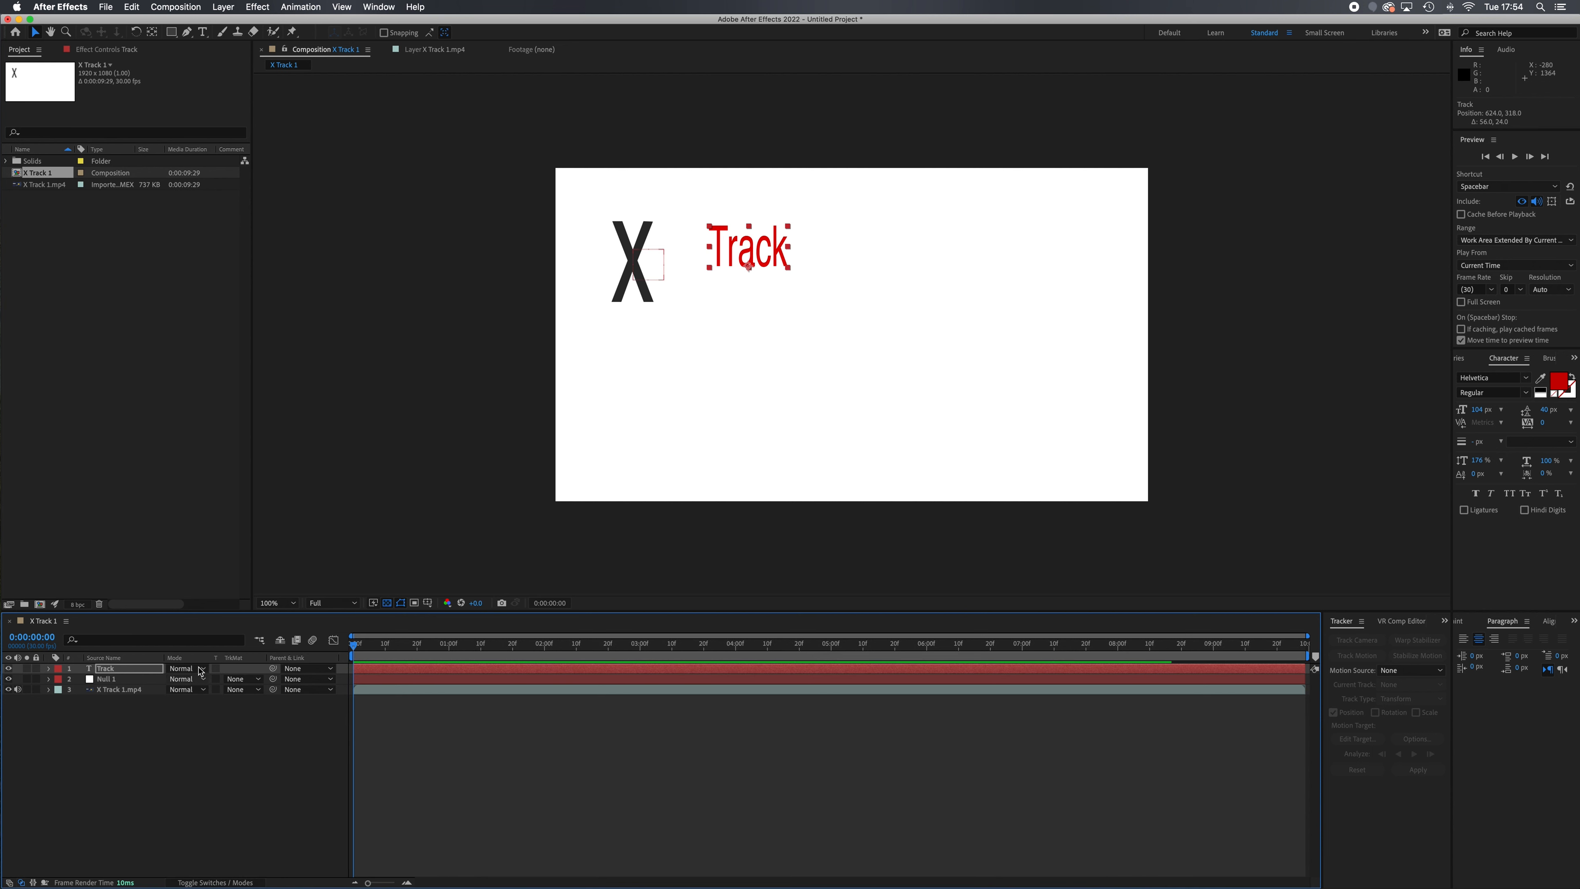
left_click(215, 882)
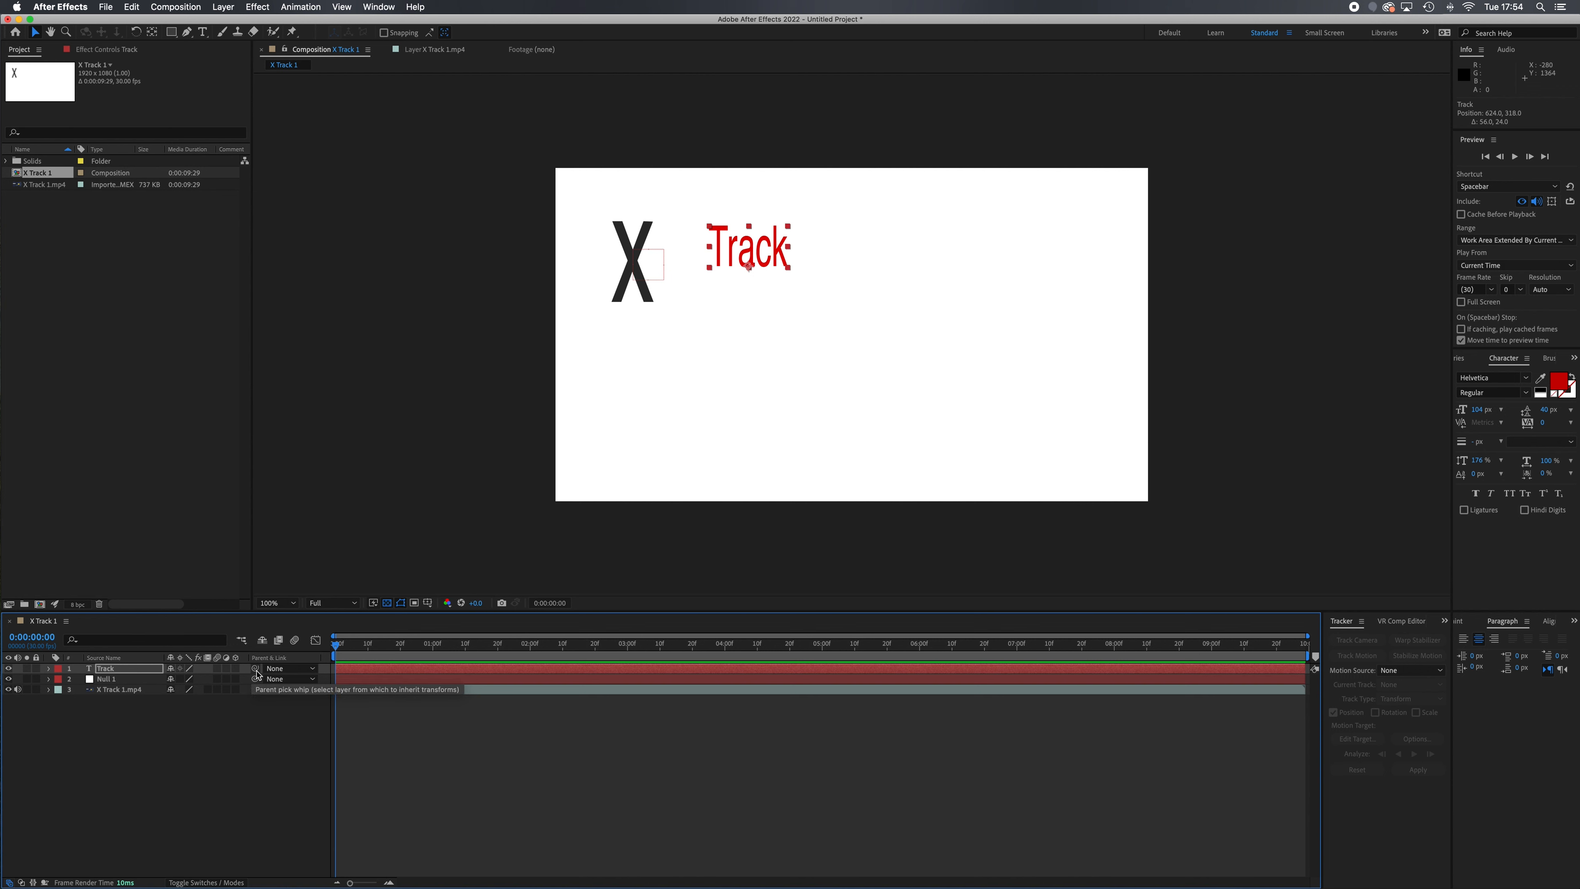
Set the "Track" layer's label colour to Orange and deselect the layer
left_click(57, 673)
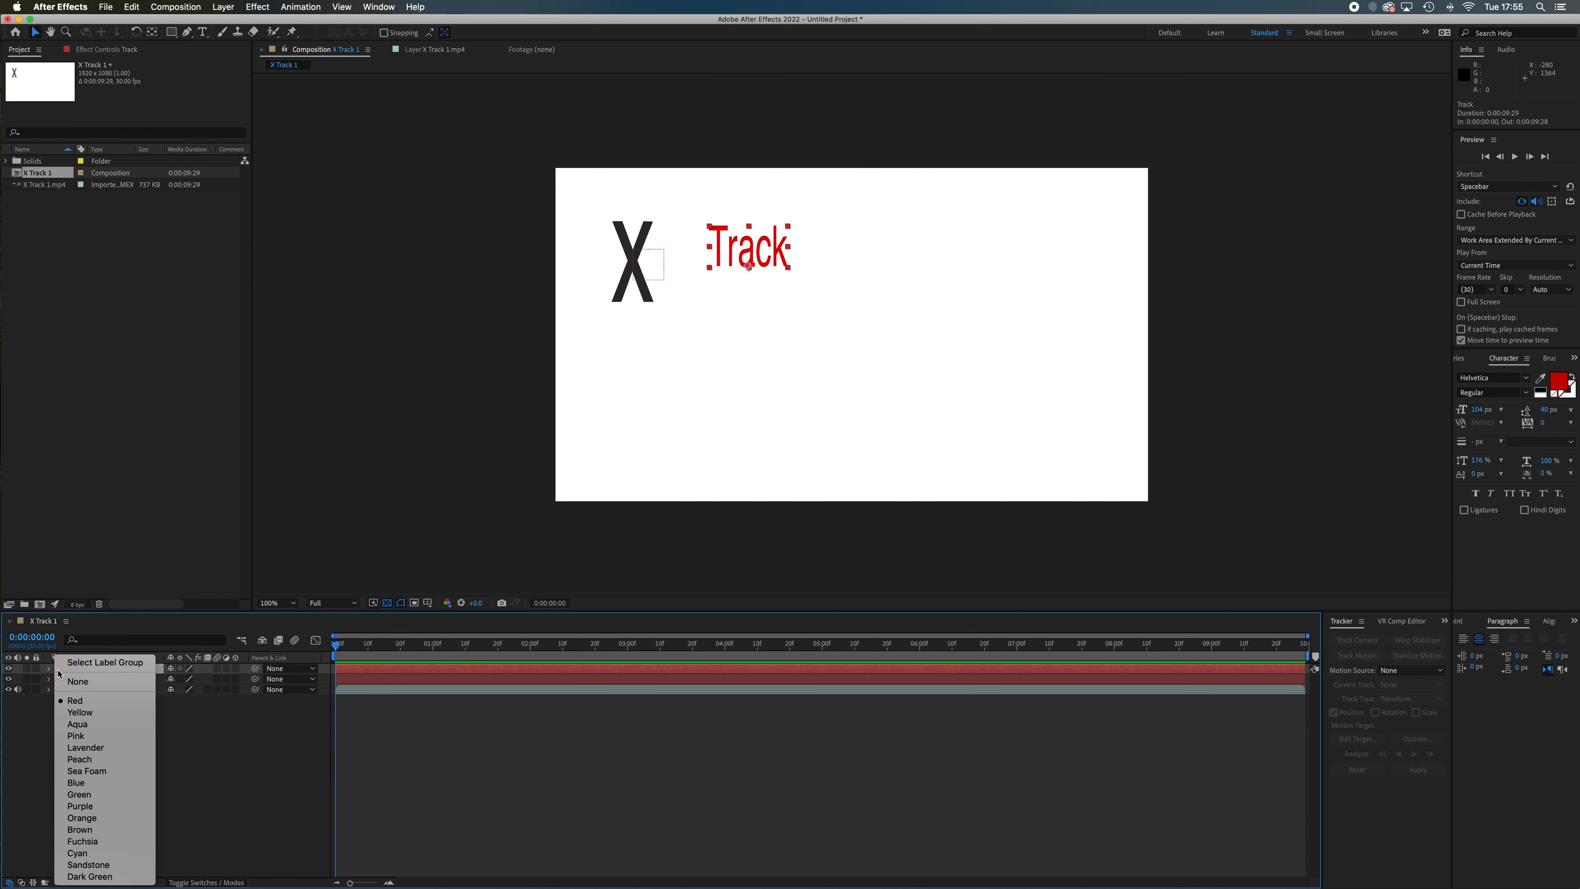
left_click(108, 774)
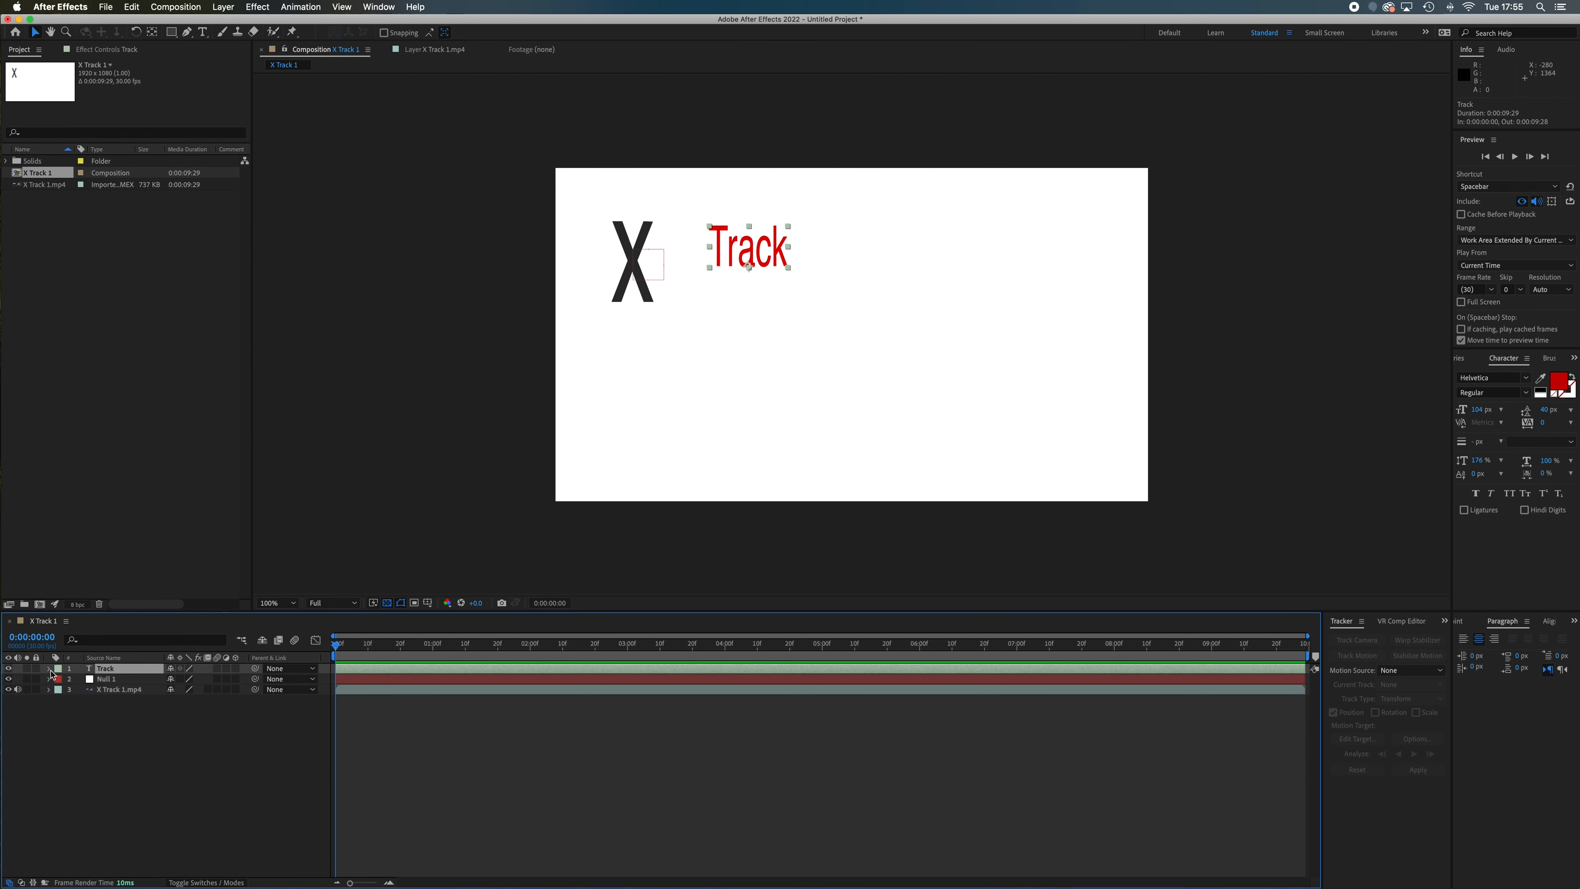
left_click(61, 673)
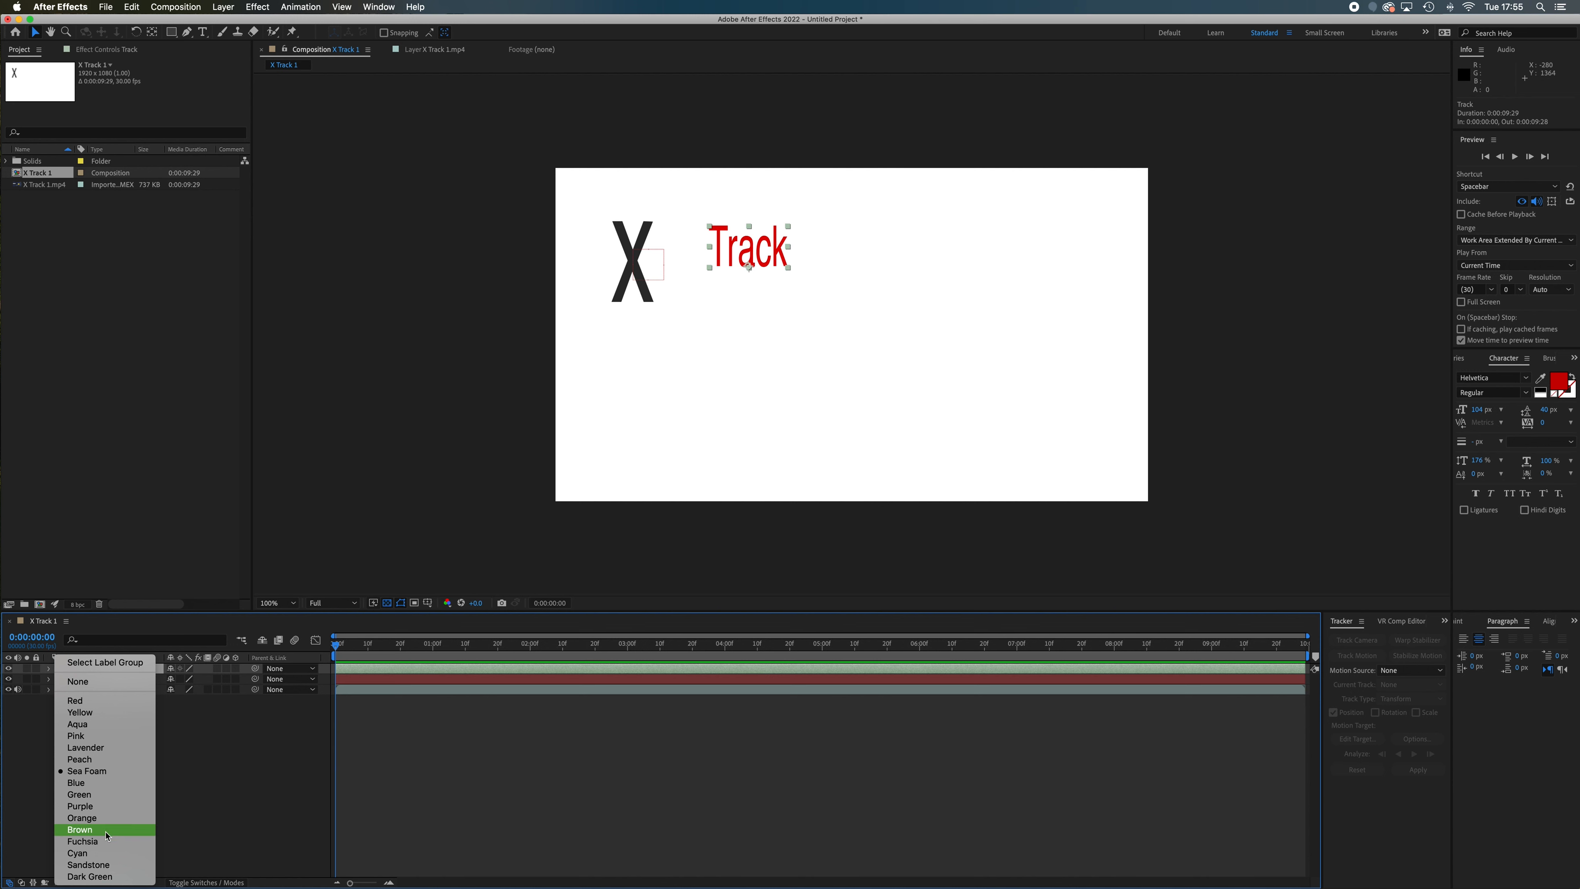
left_click(107, 819)
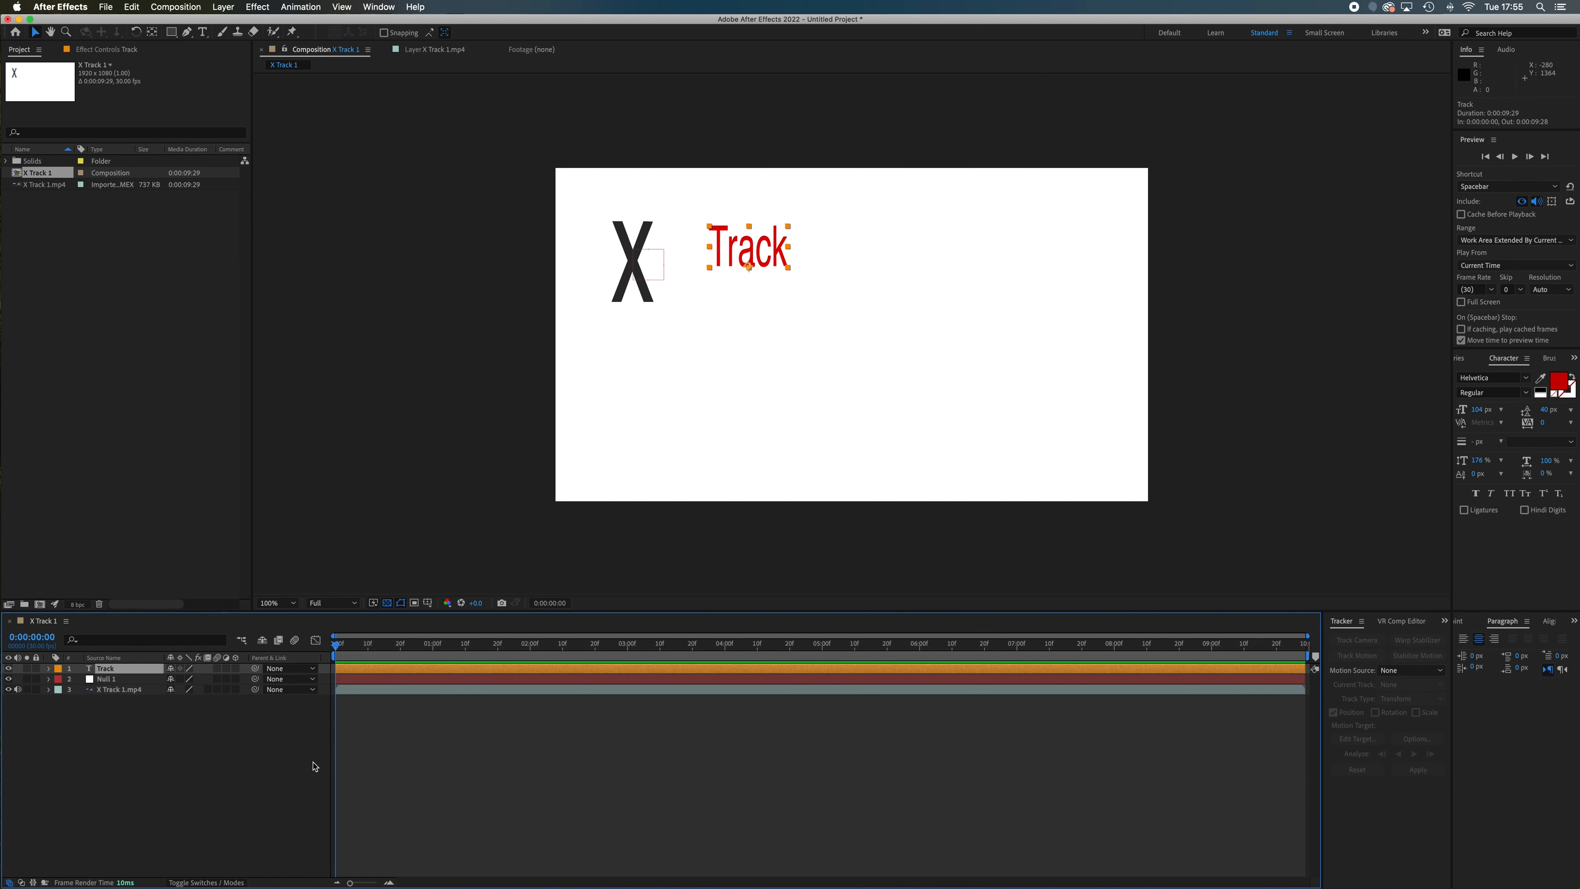
left_click(303, 770)
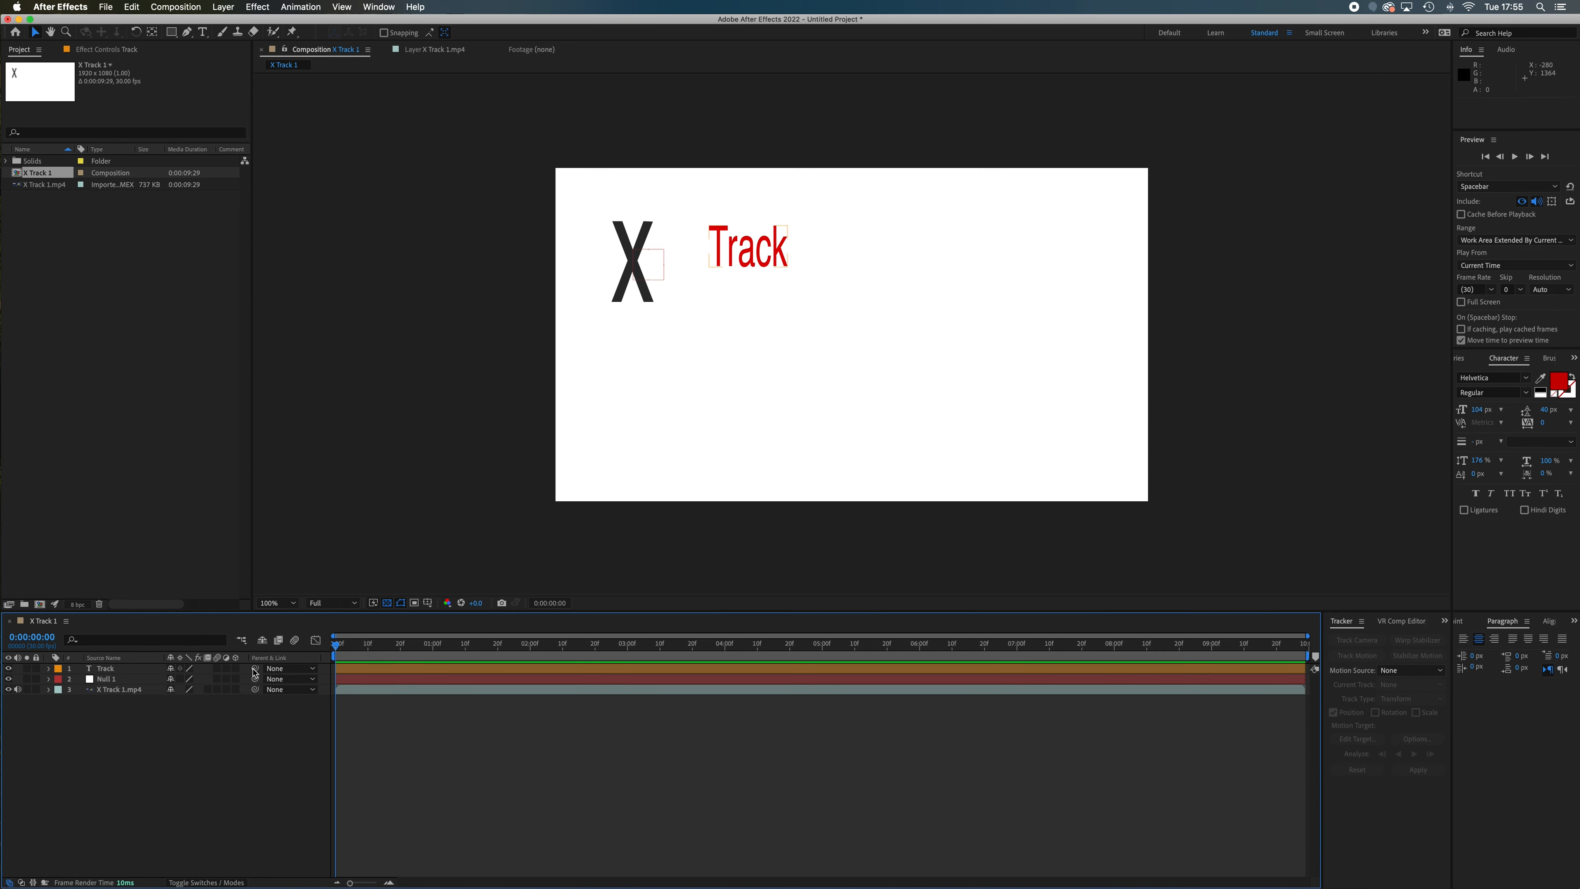
Parent the "Track" text layer to Null 1 and play the composition to check how it follows the X
left_click_drag(255, 673, 120, 682)
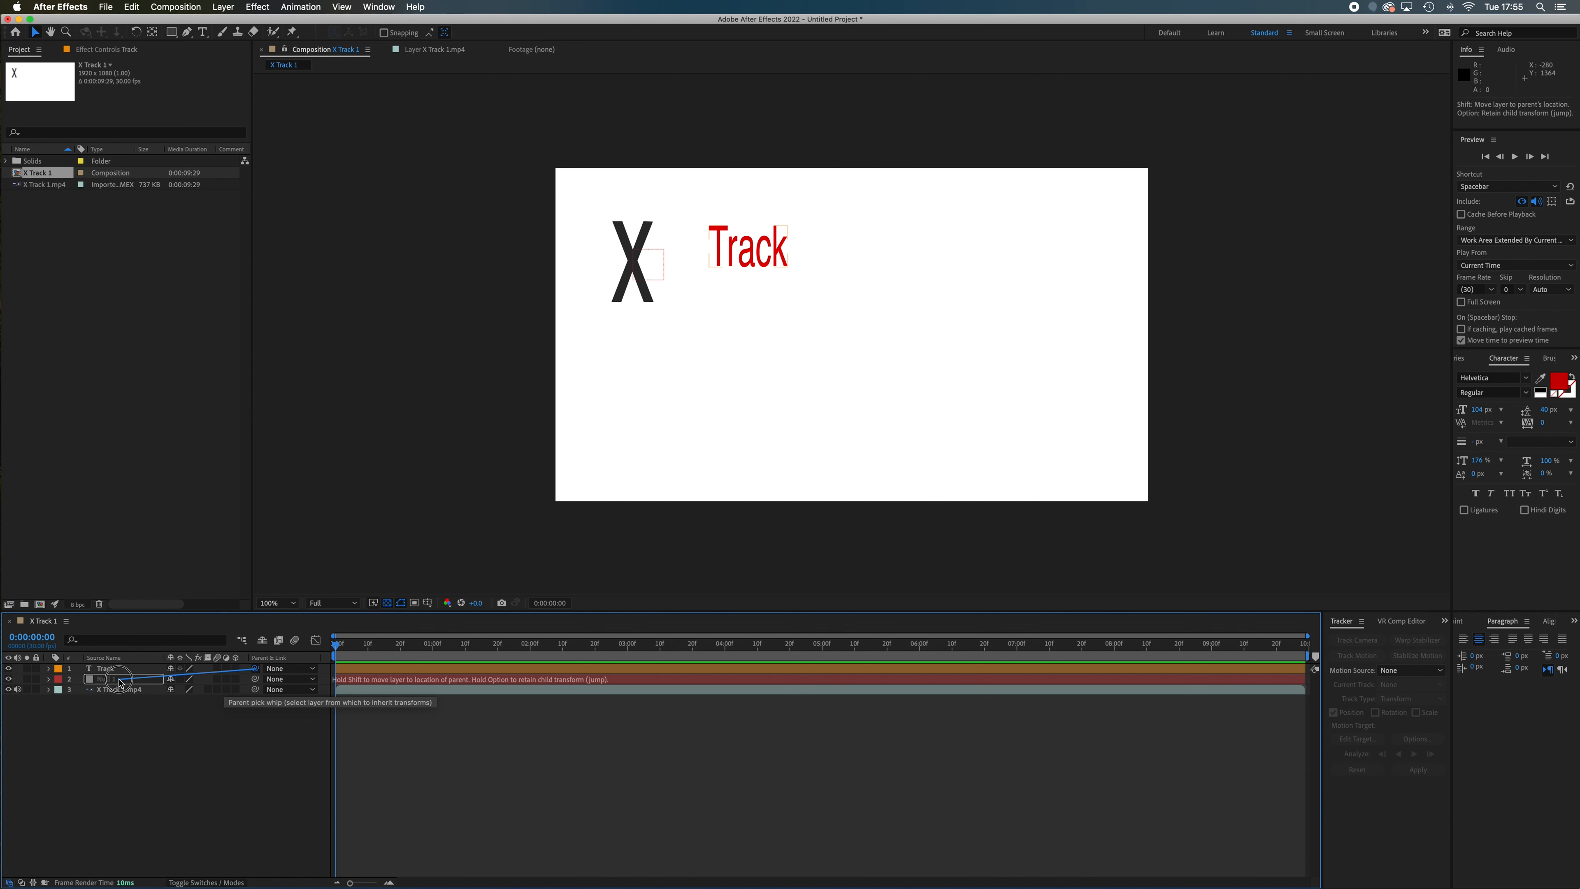
left_click_drag(120, 683, 120, 683)
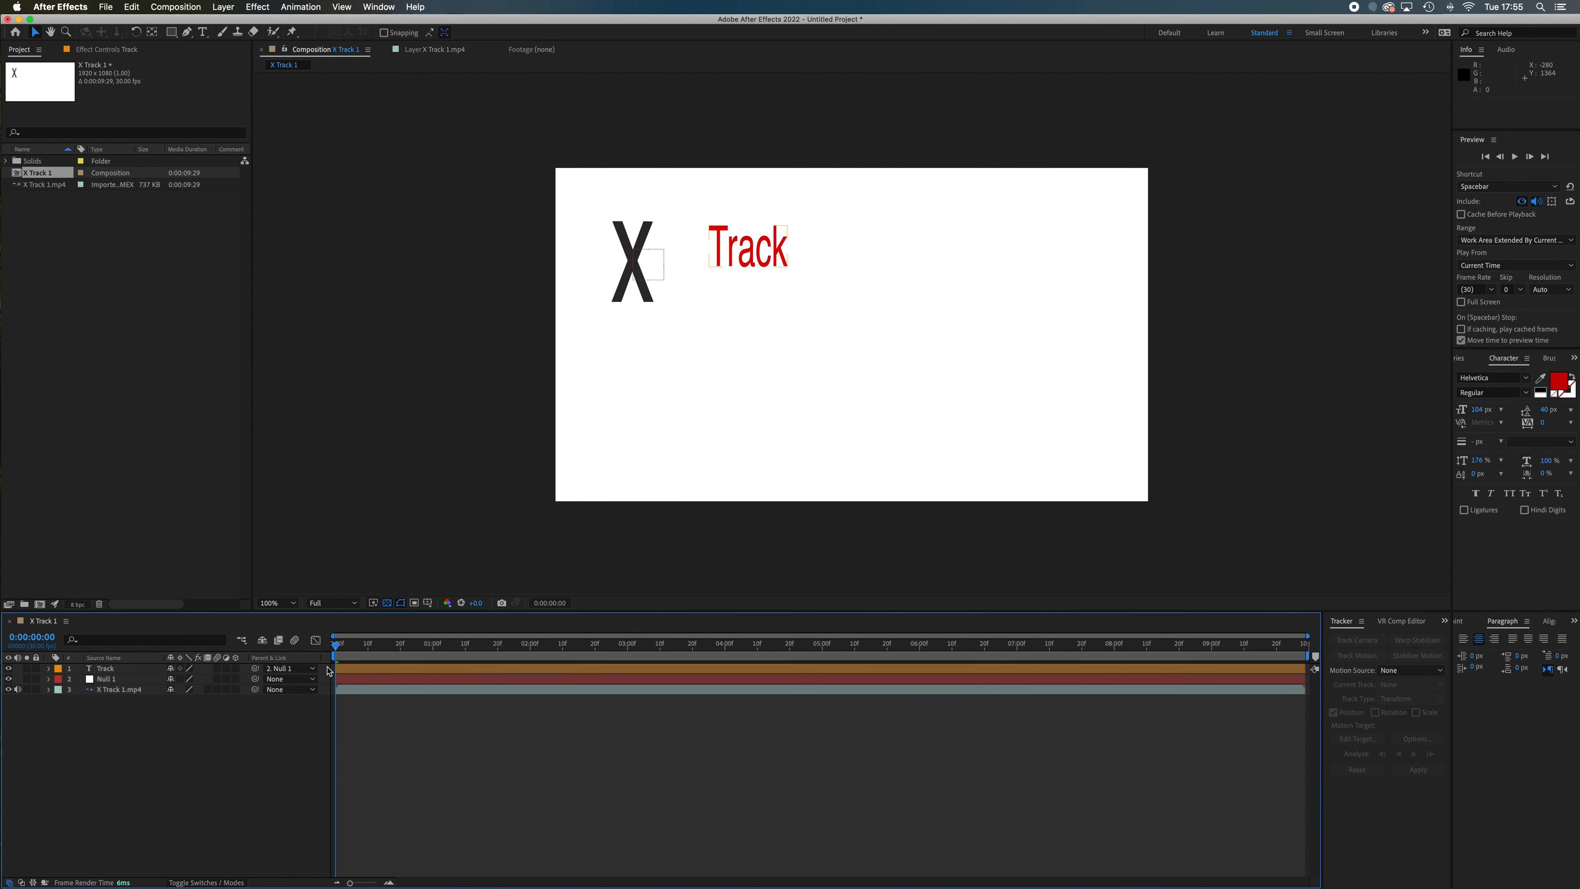
key("space")
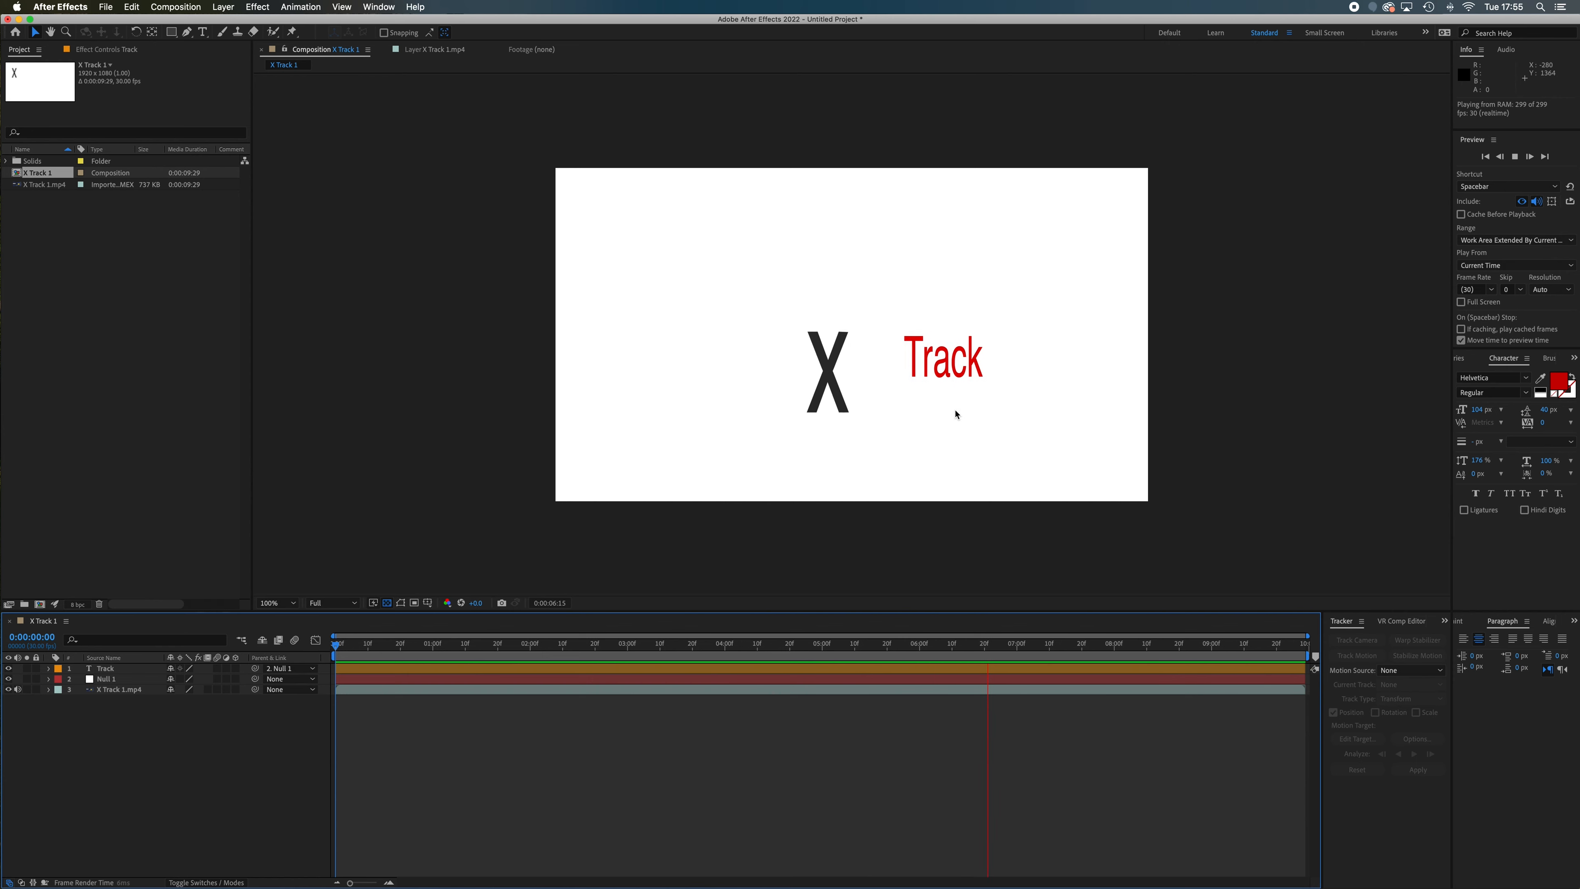
key("space")
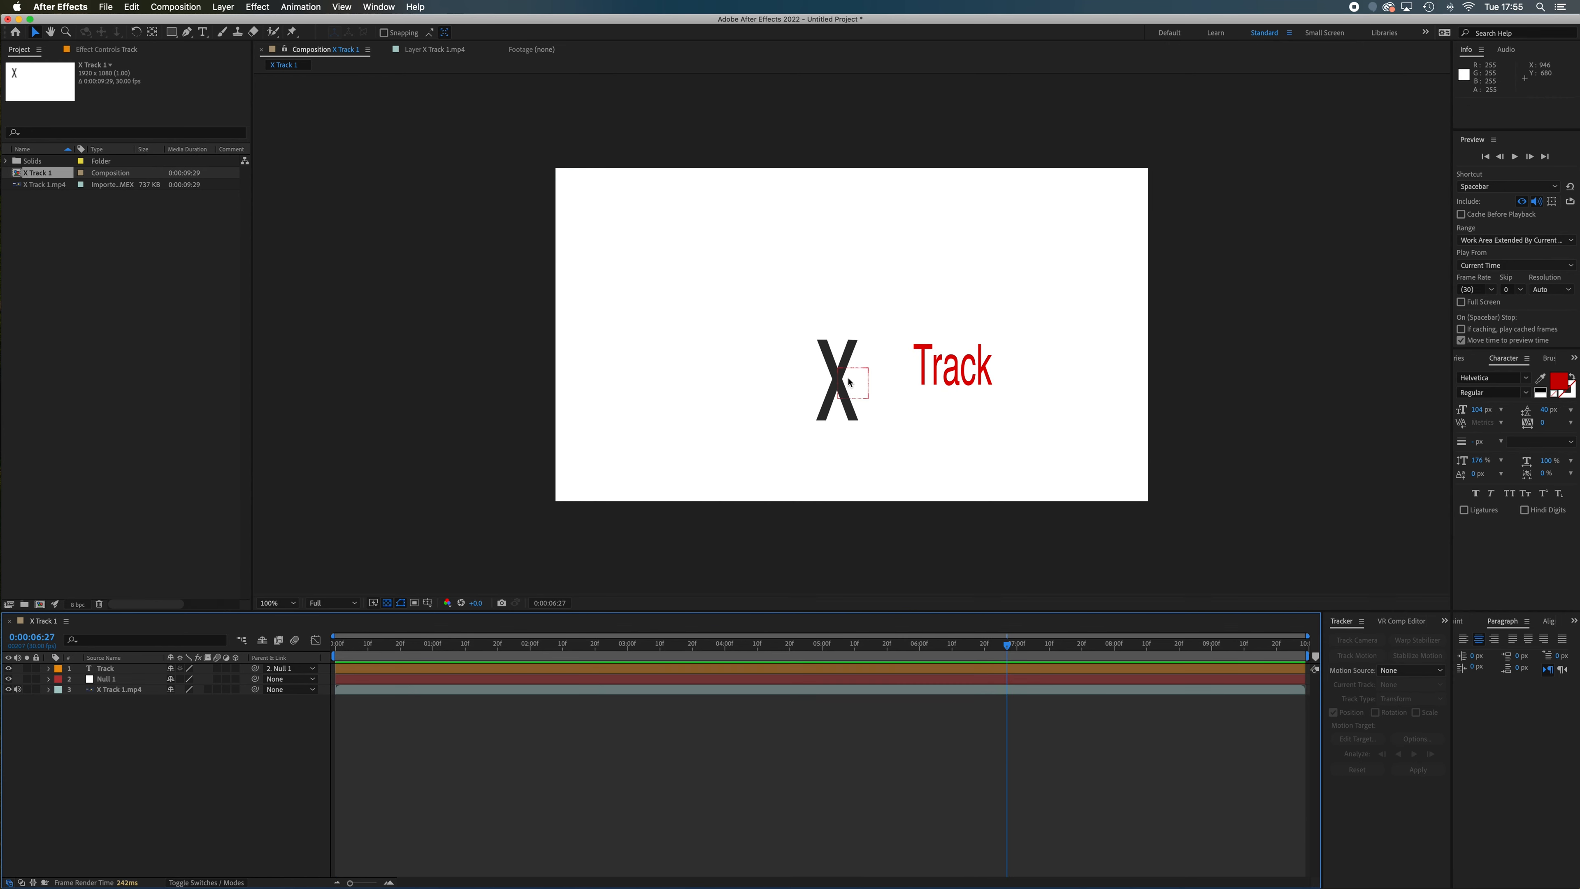
key("space")
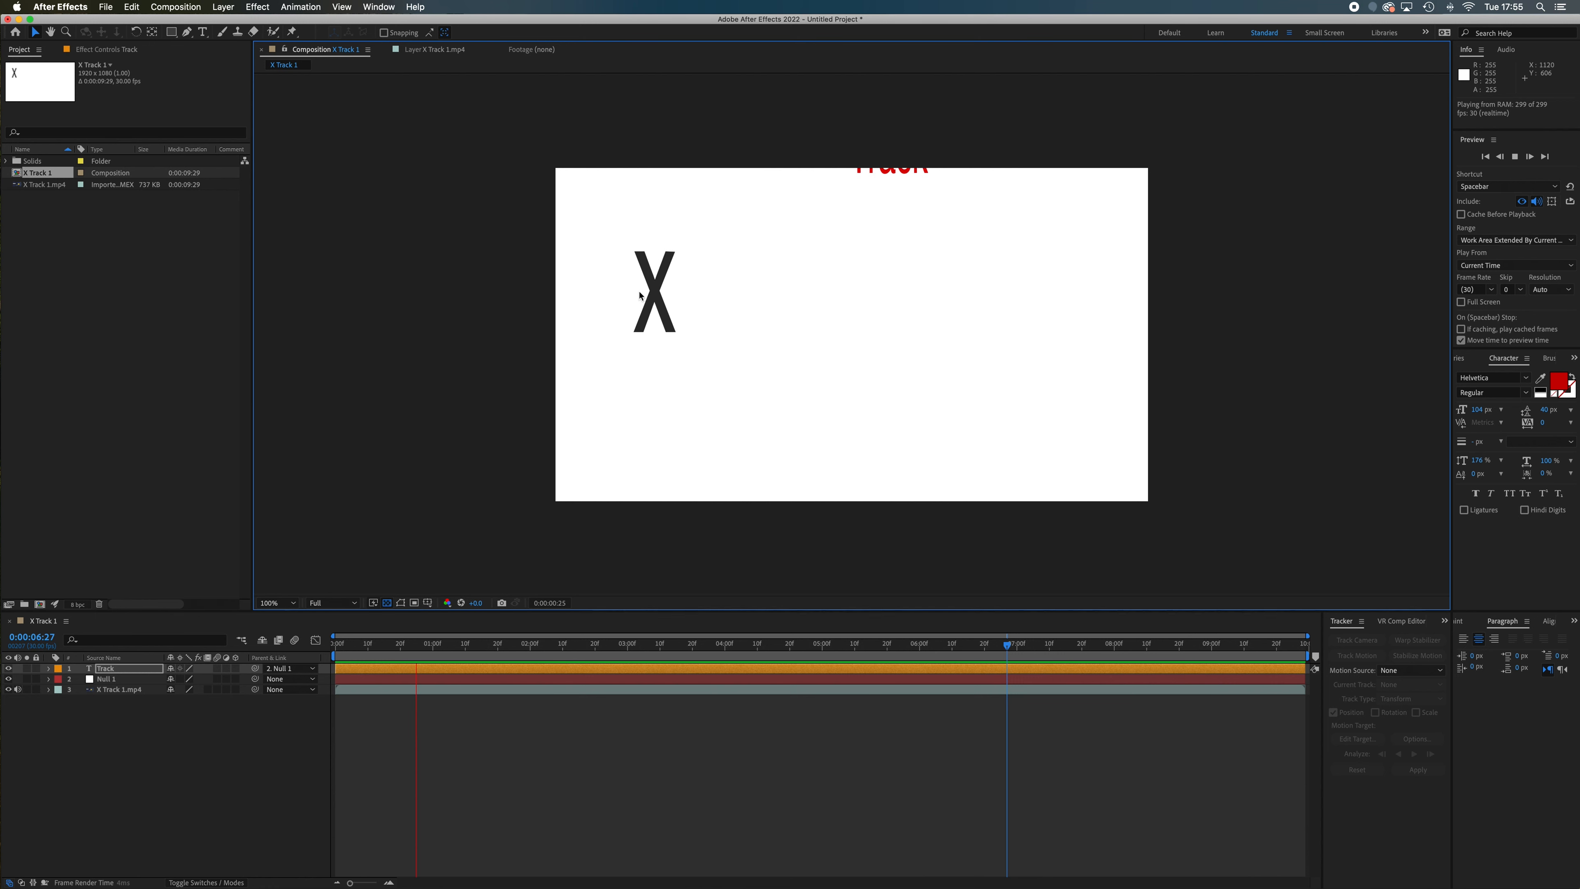
key("space")
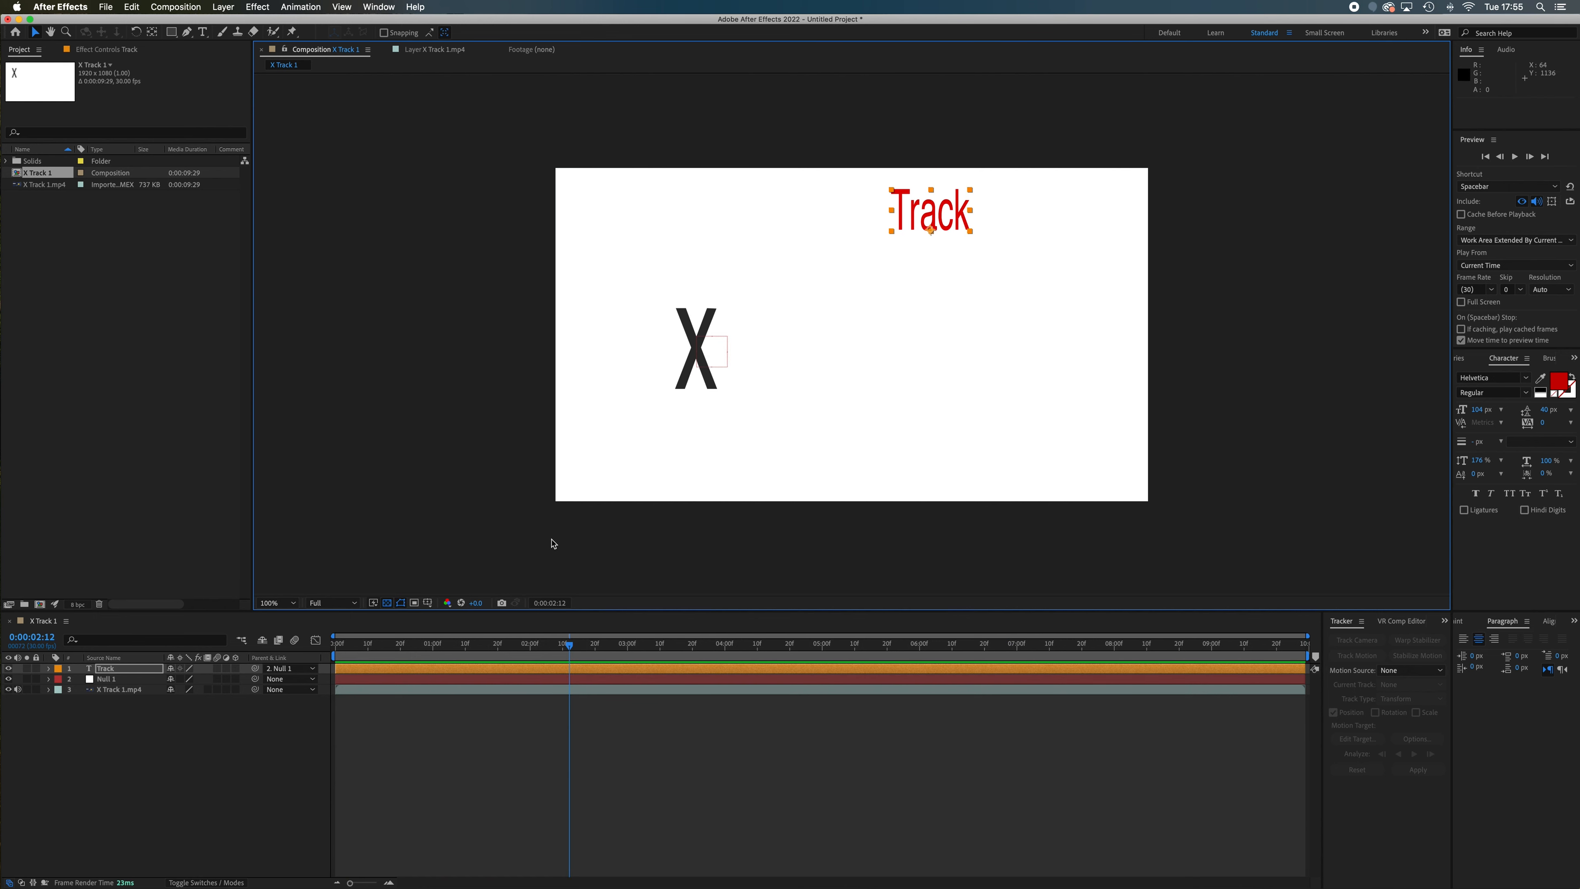
Add a second text layer reading "Hello" just above and to the right of the X
left_click(203, 31)
left_click(773, 279)
type("Hello")
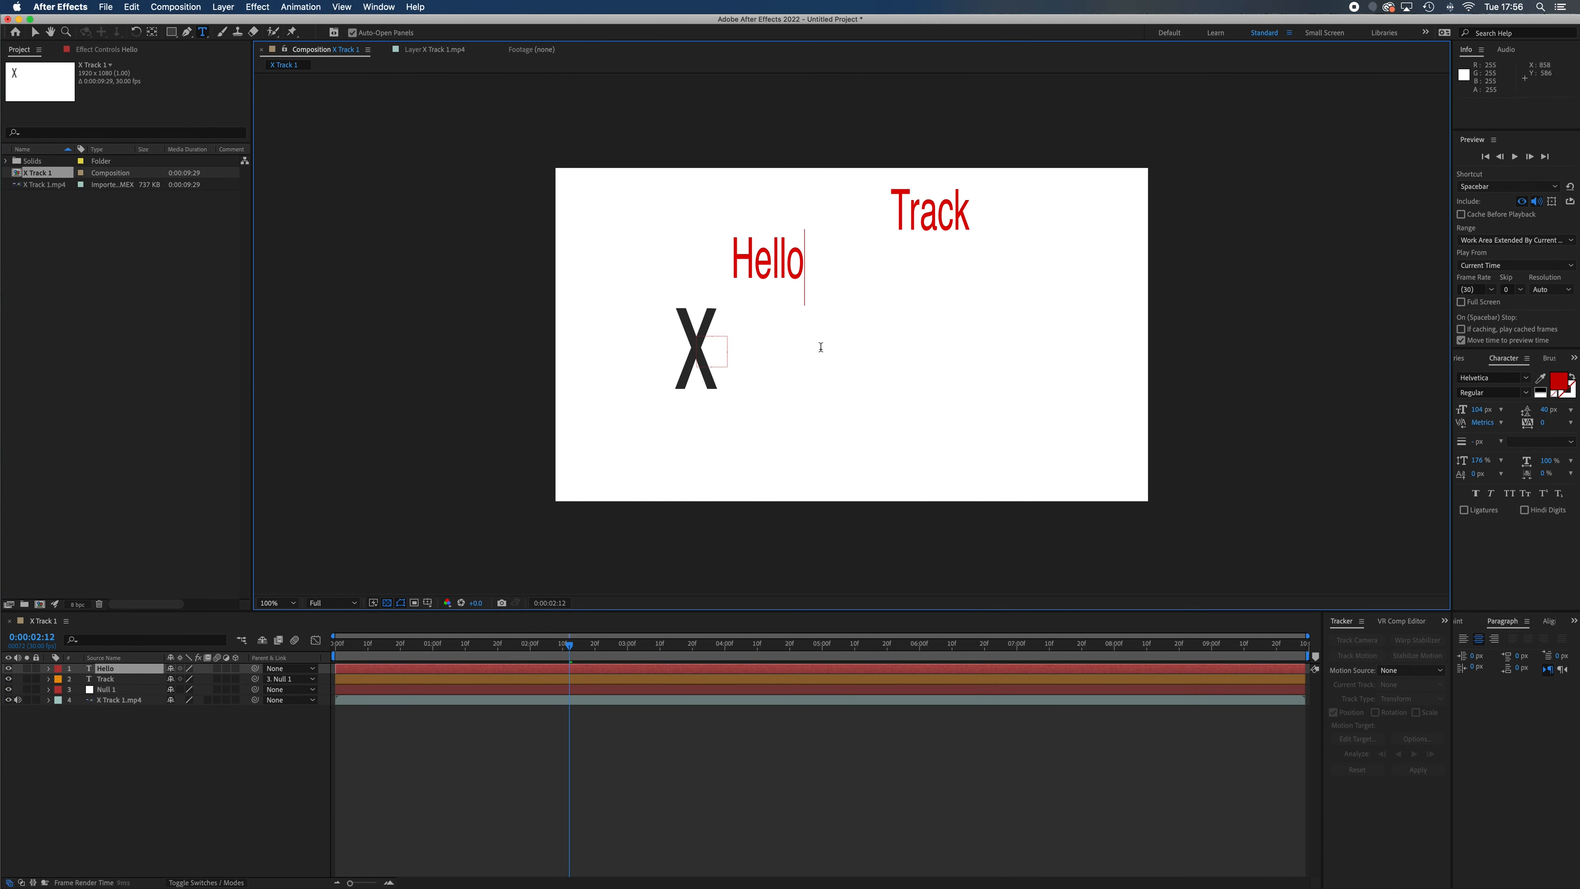
left_click(275, 773)
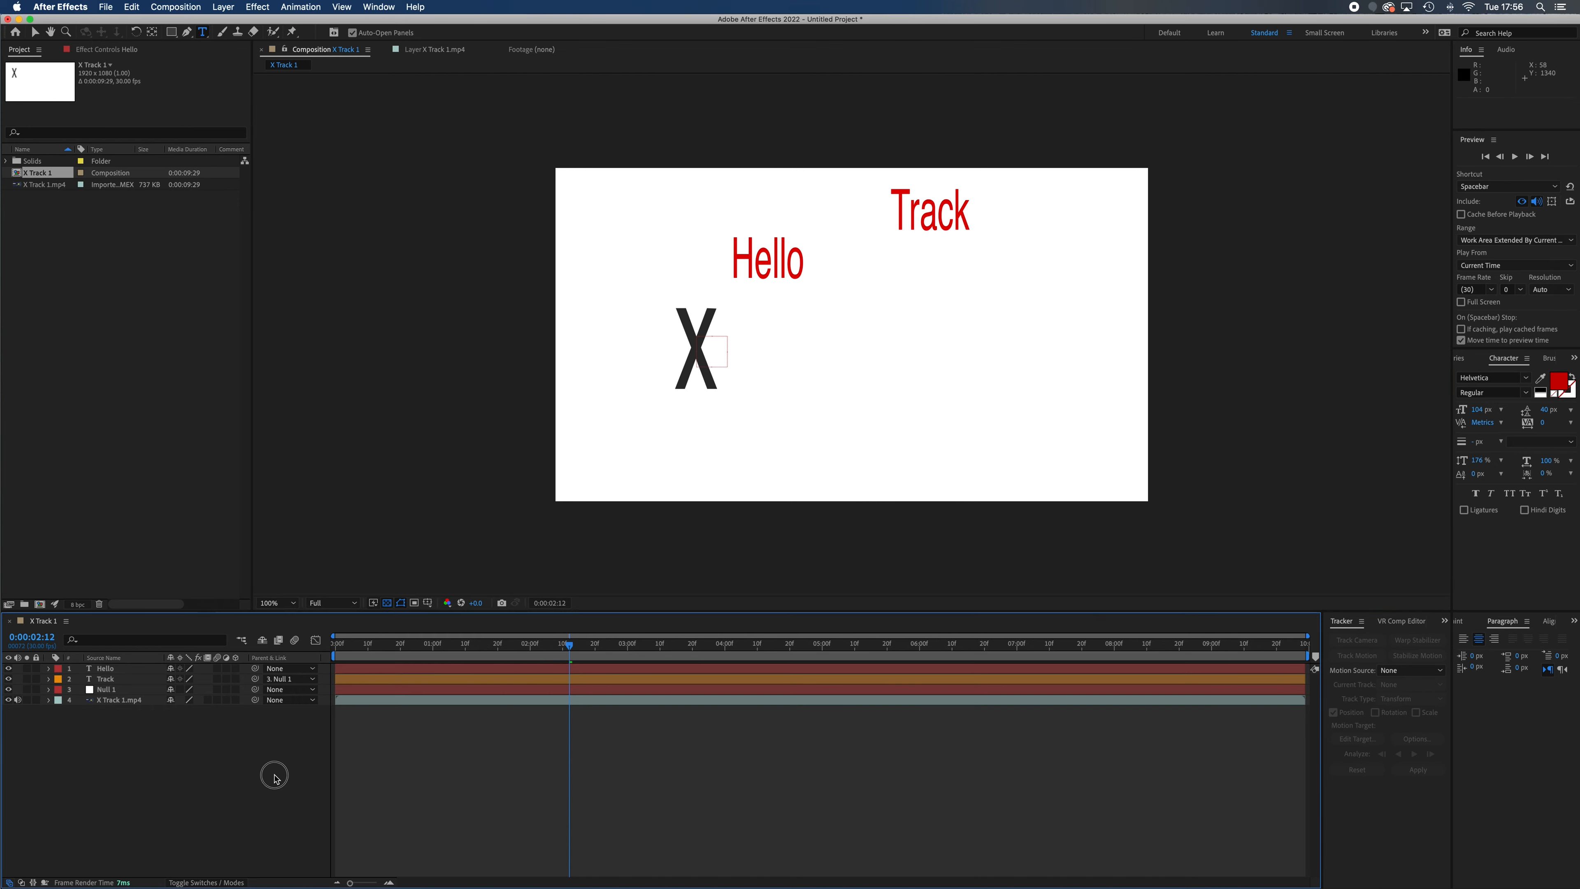
At the first frame, parent the "Hello" layer to Null 1 and play the composition to check its motion
left_click_drag(571, 648, 883, 708)
key("Home")
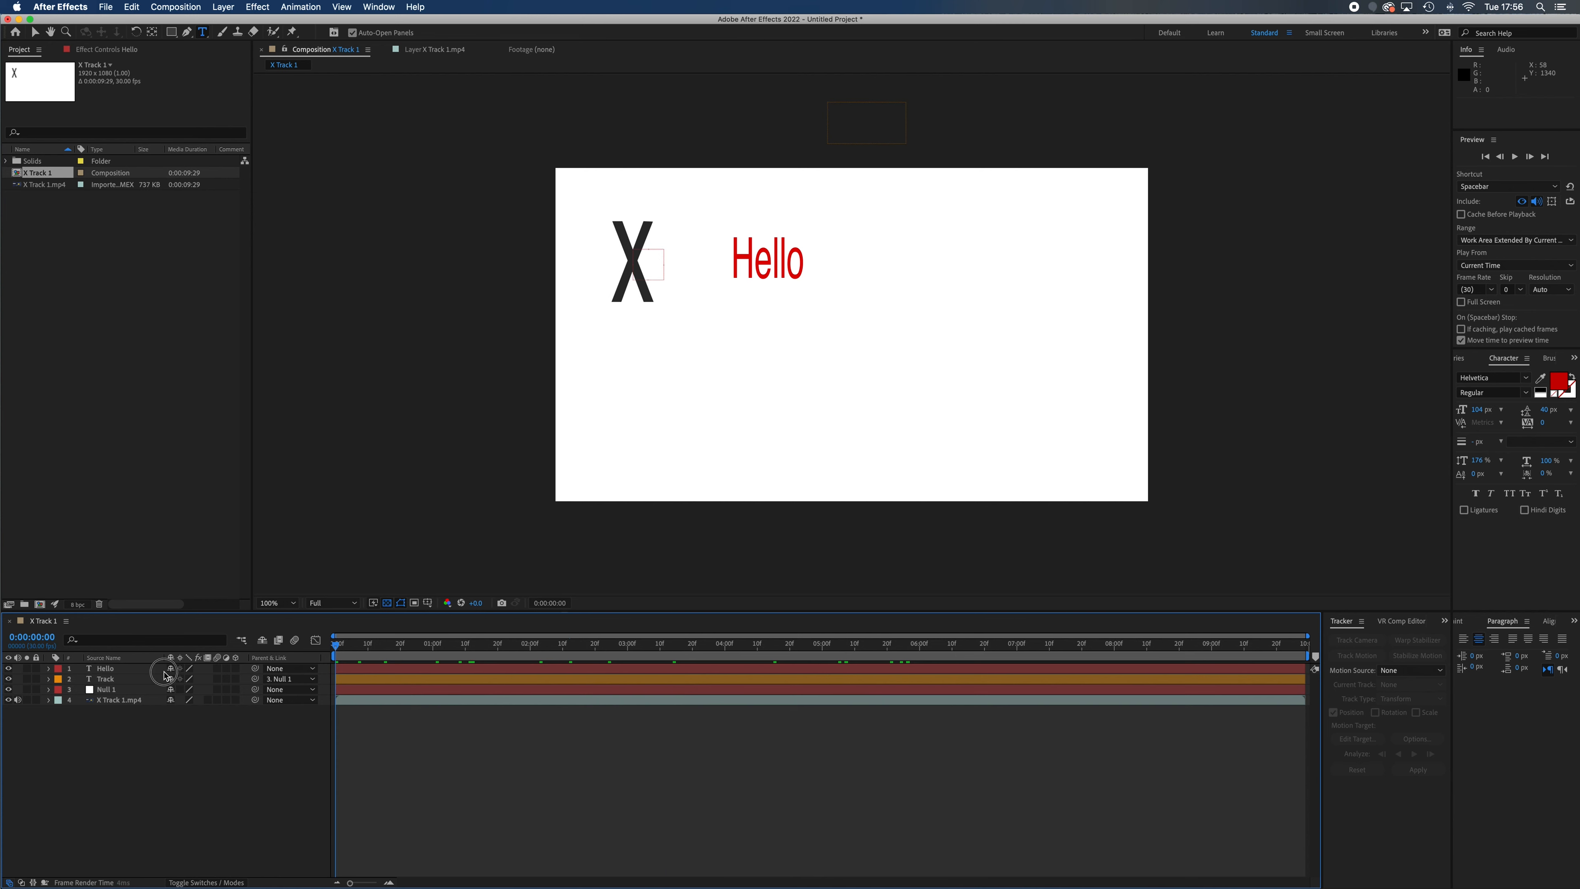
left_click_drag(255, 668, 125, 694)
key("space")
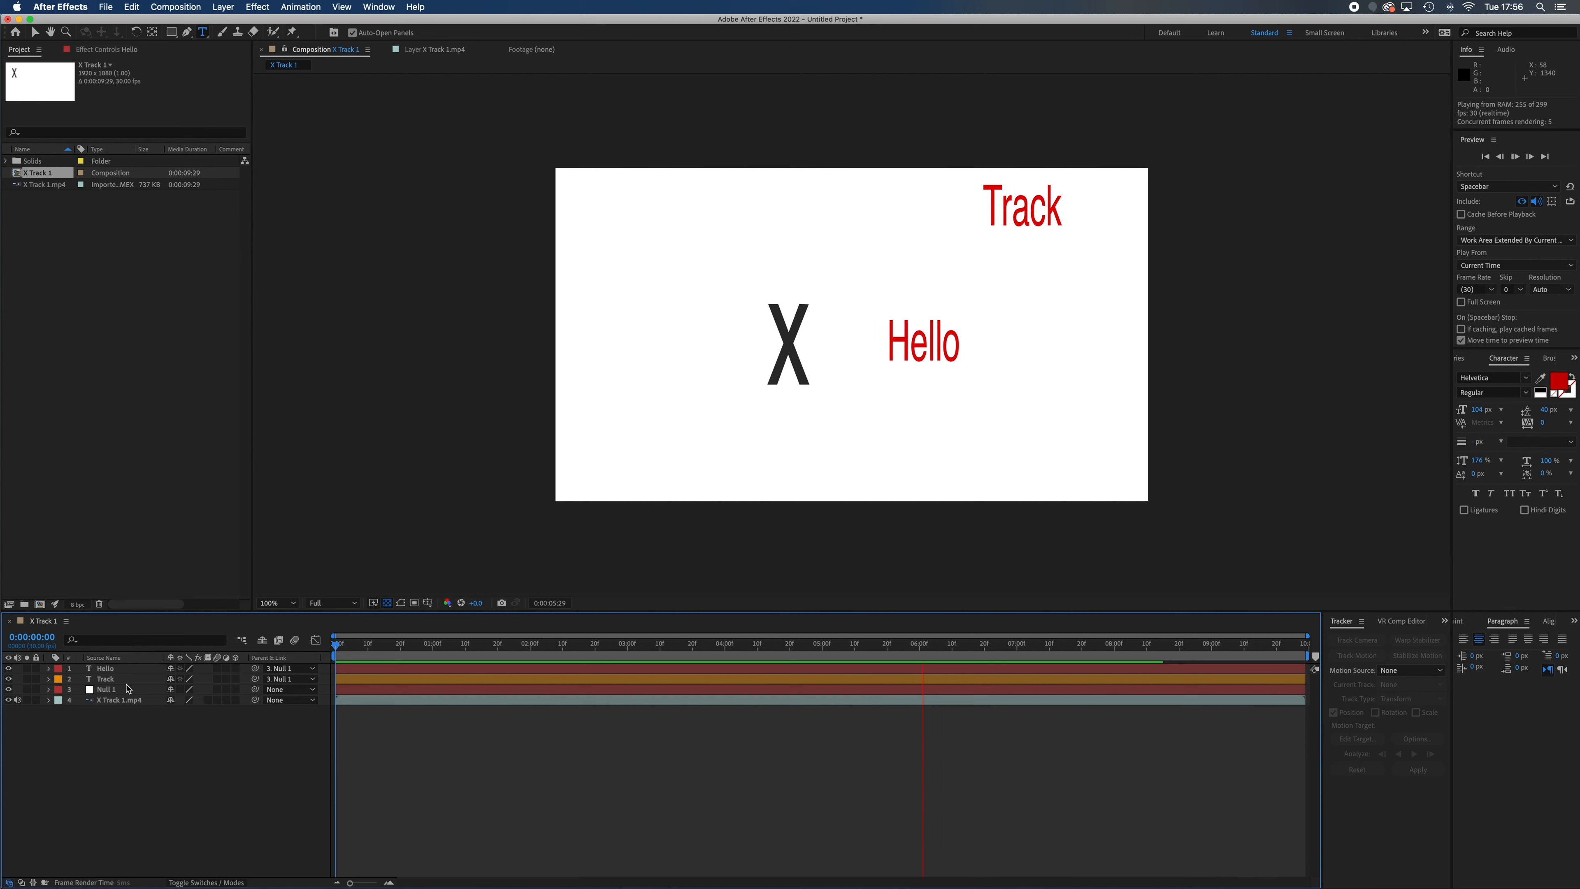
key("space")
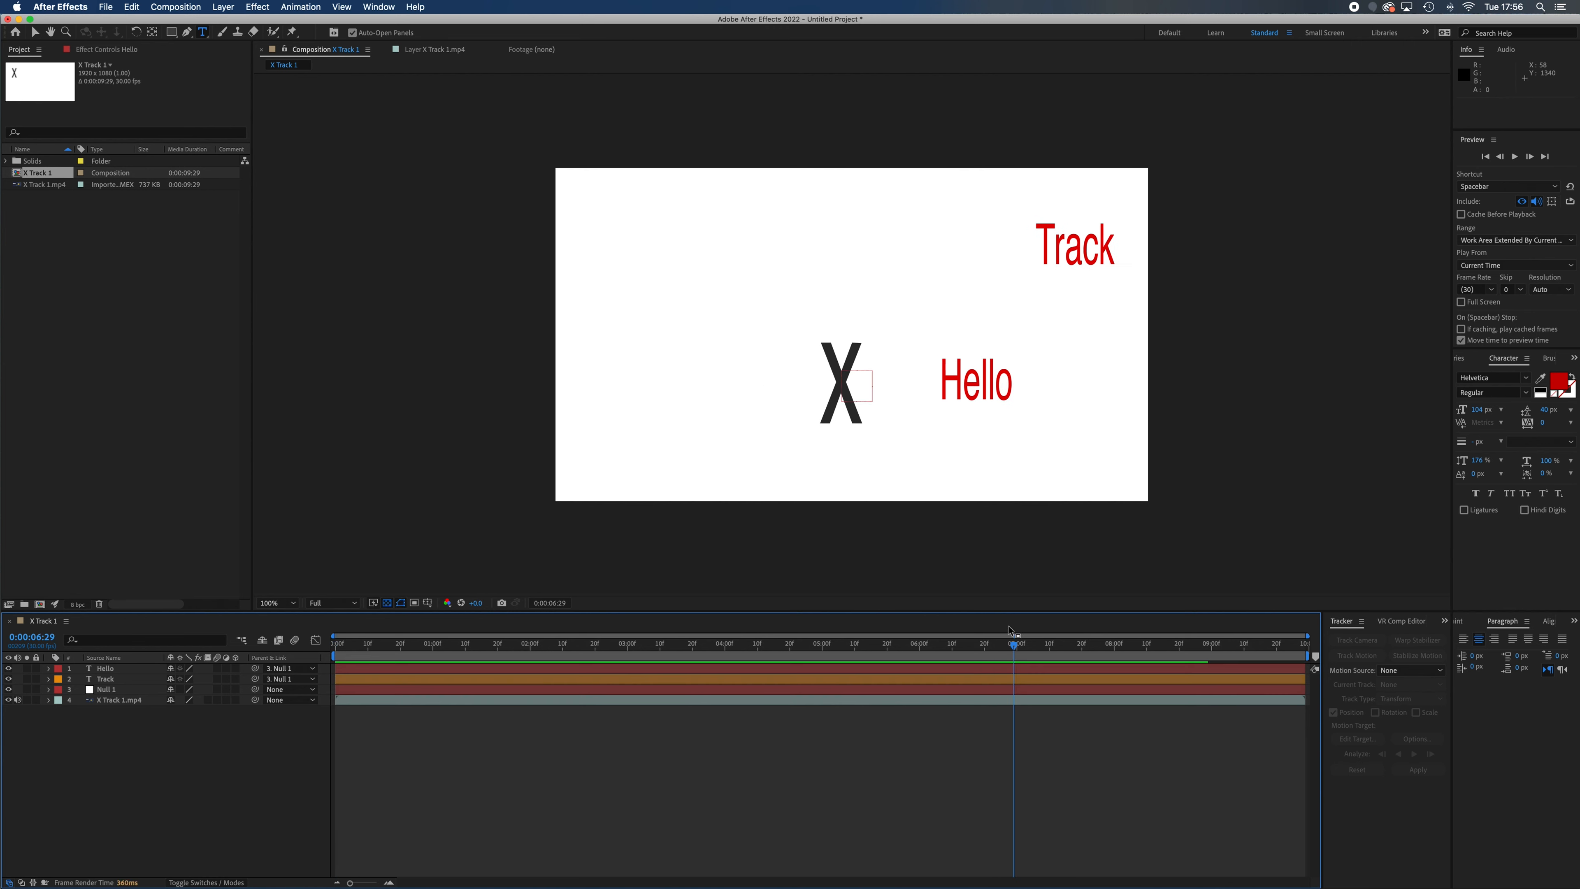
At the first frame, reposition the "Track" text directly below the X and play the composition to check it
left_click_drag(1014, 645, 335, 644)
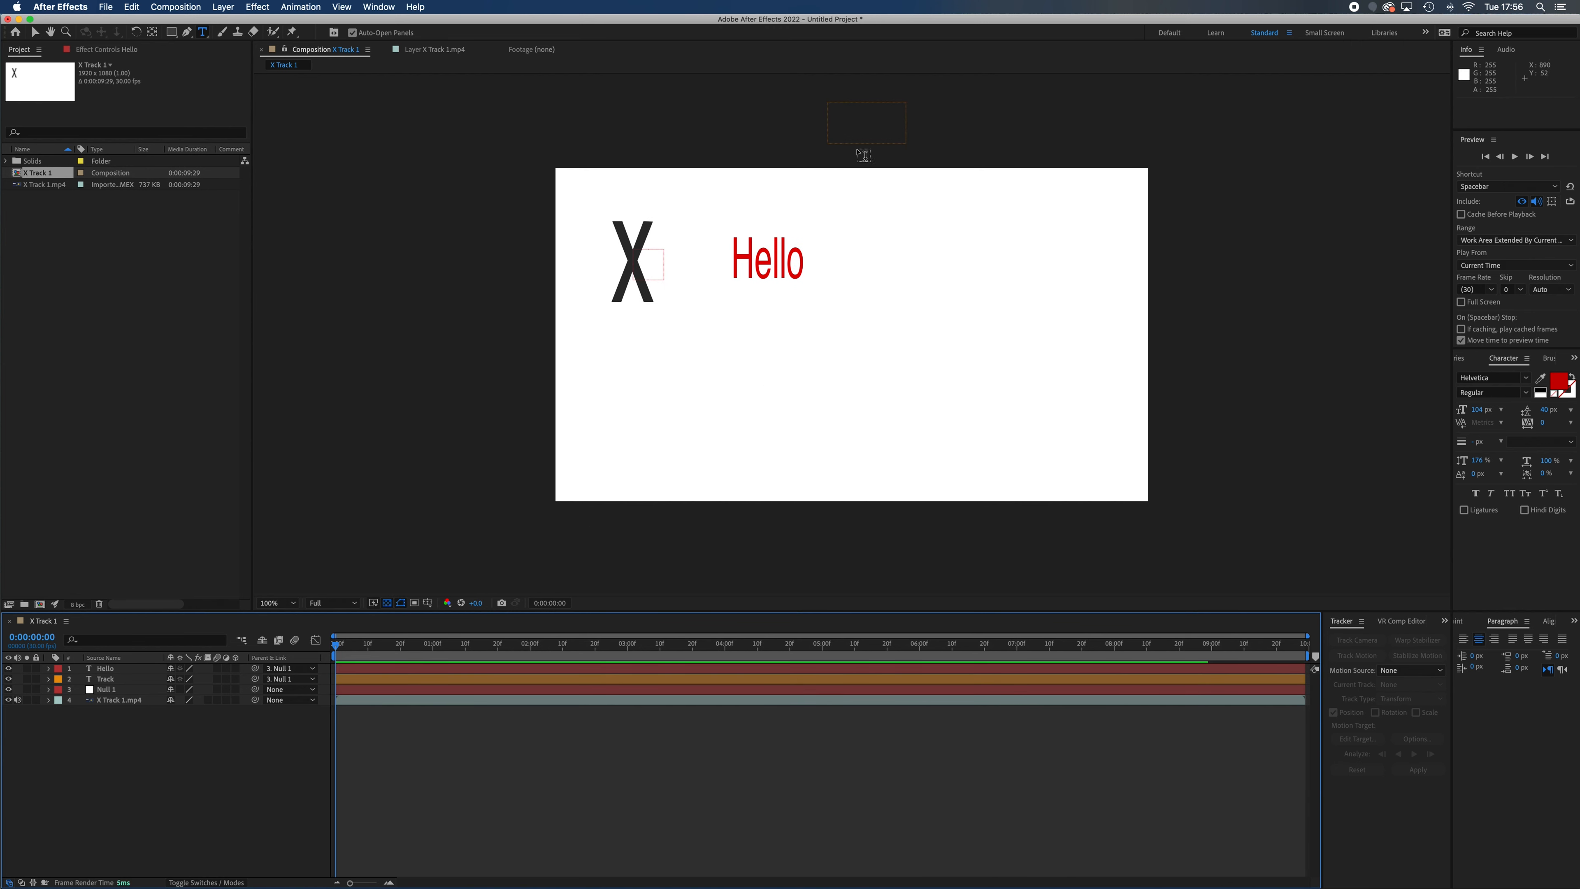
left_click(35, 32)
left_click_drag(893, 134, 663, 365)
key("space")
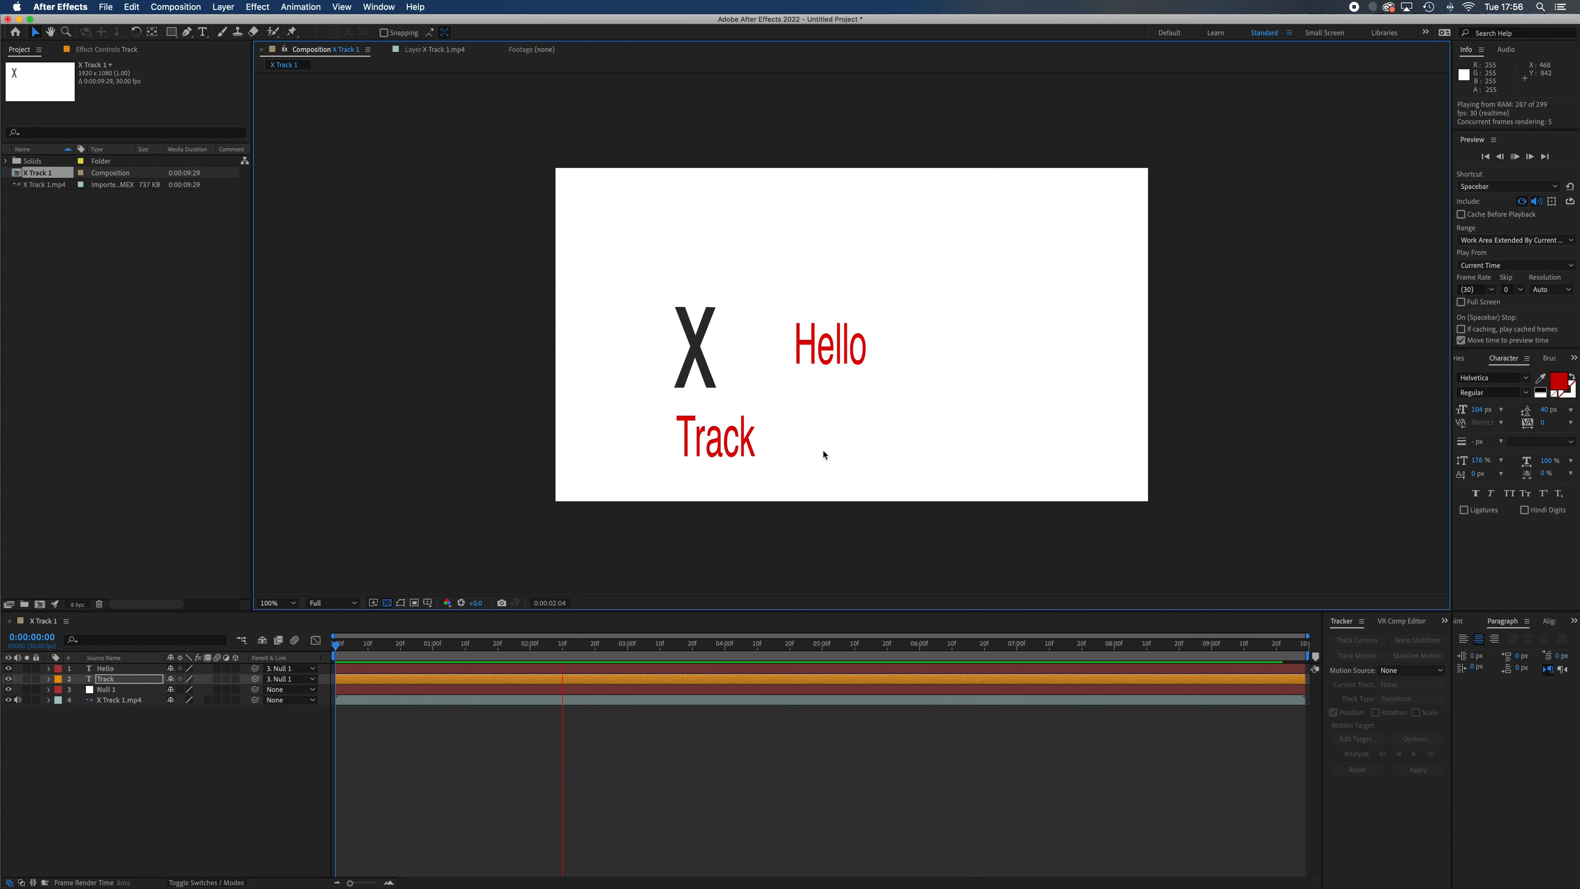
key("space")
left_click_drag(602, 649, 314, 666)
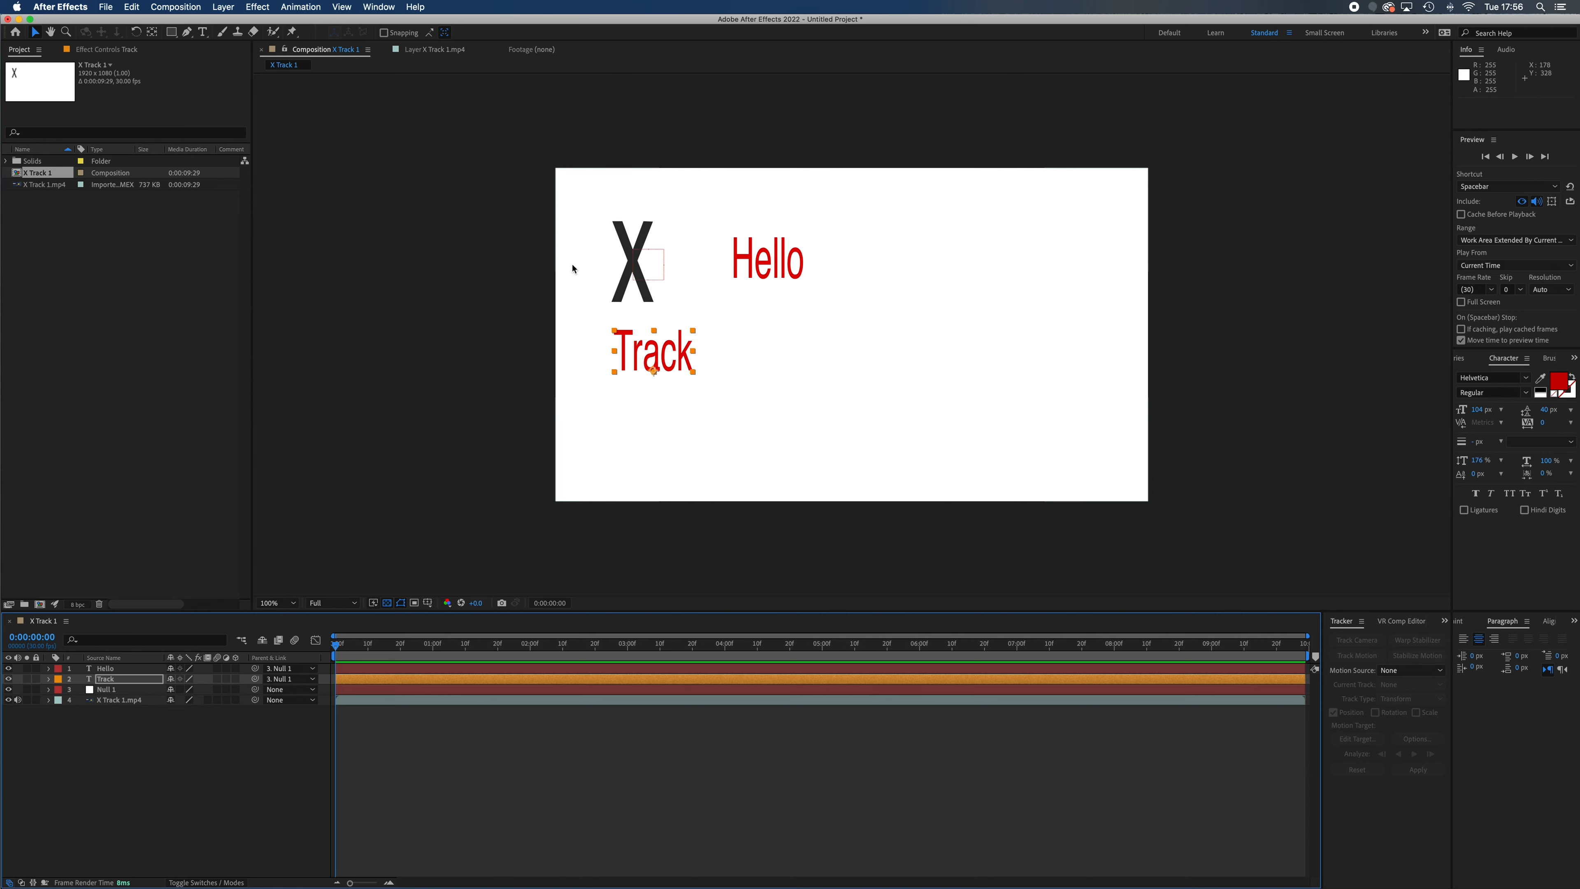
Create a white 1920 × 1080 px solid layer and place it at the top of the layer stack
left_click(223, 7)
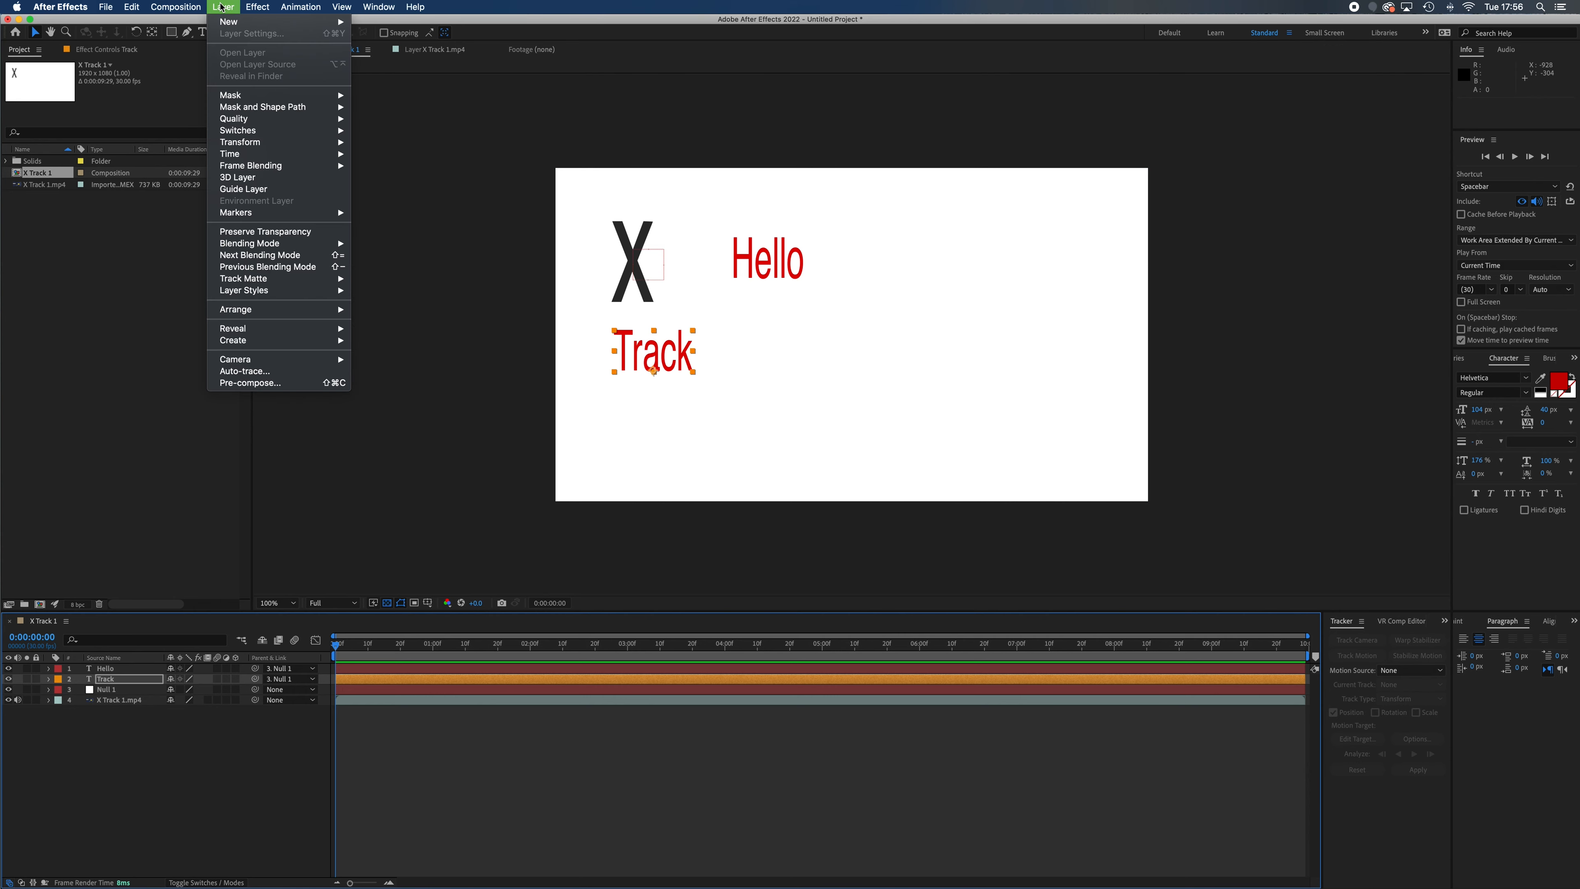
mouse_move(299, 21)
left_click(401, 39)
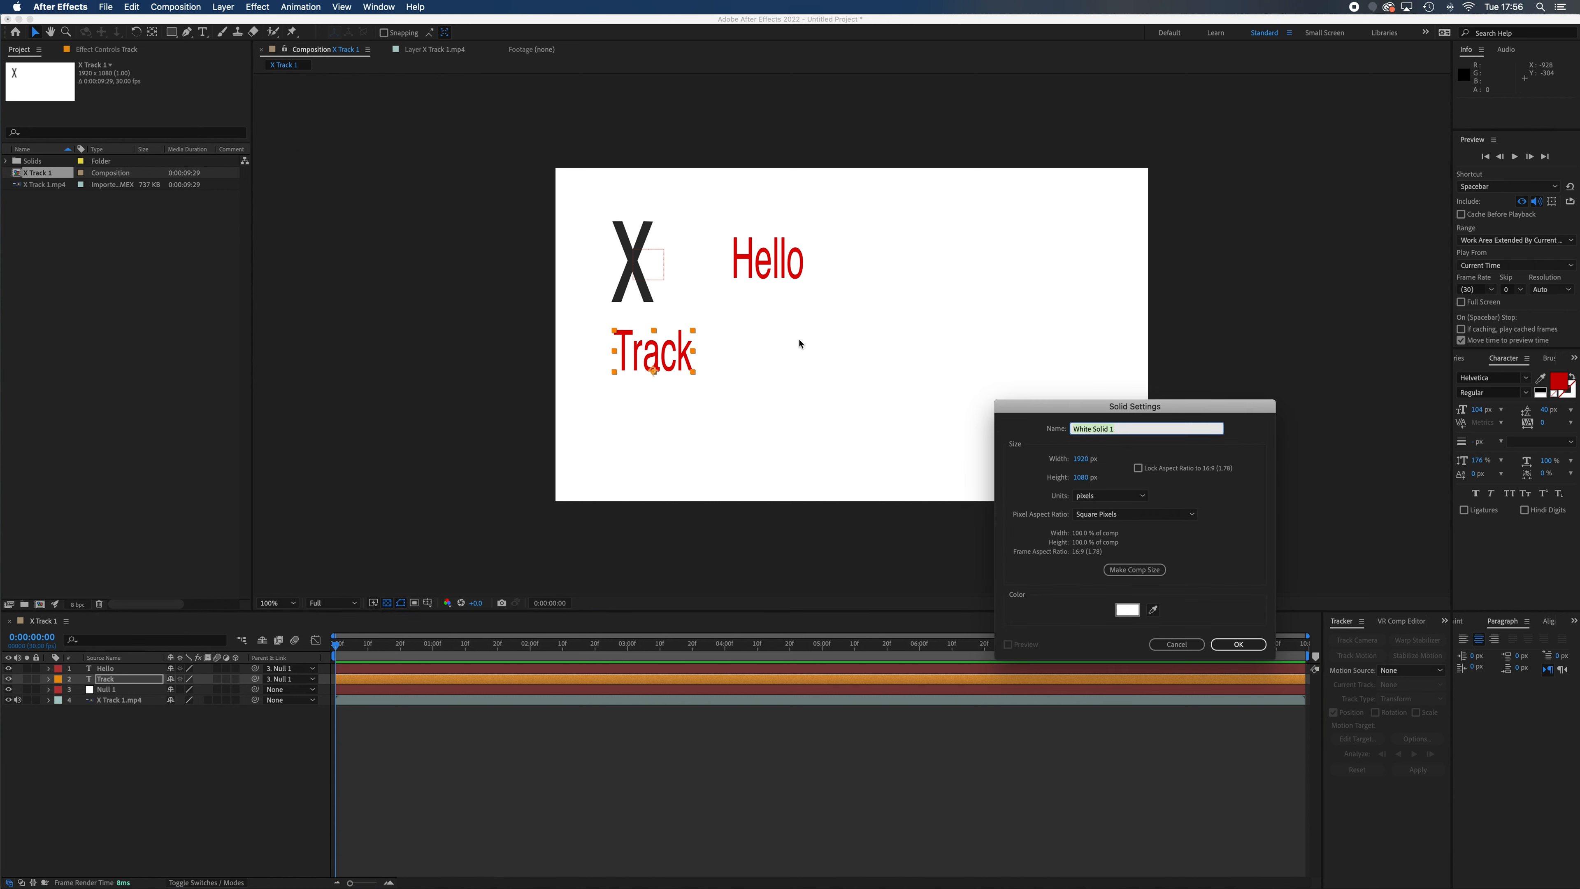
left_click(1126, 609)
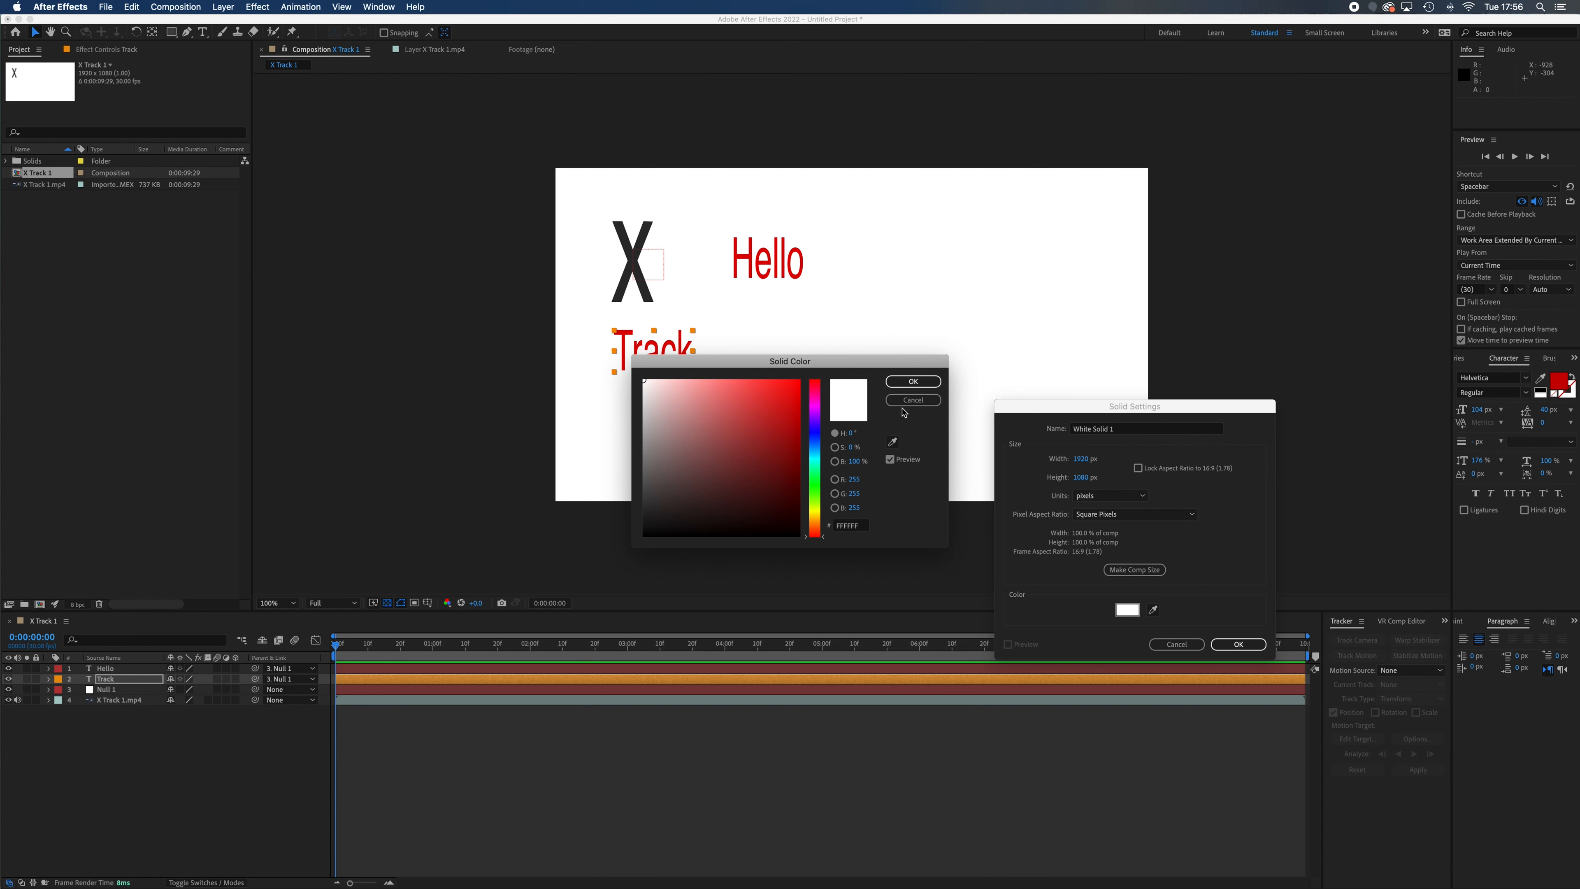
left_click(913, 400)
left_click(1154, 610)
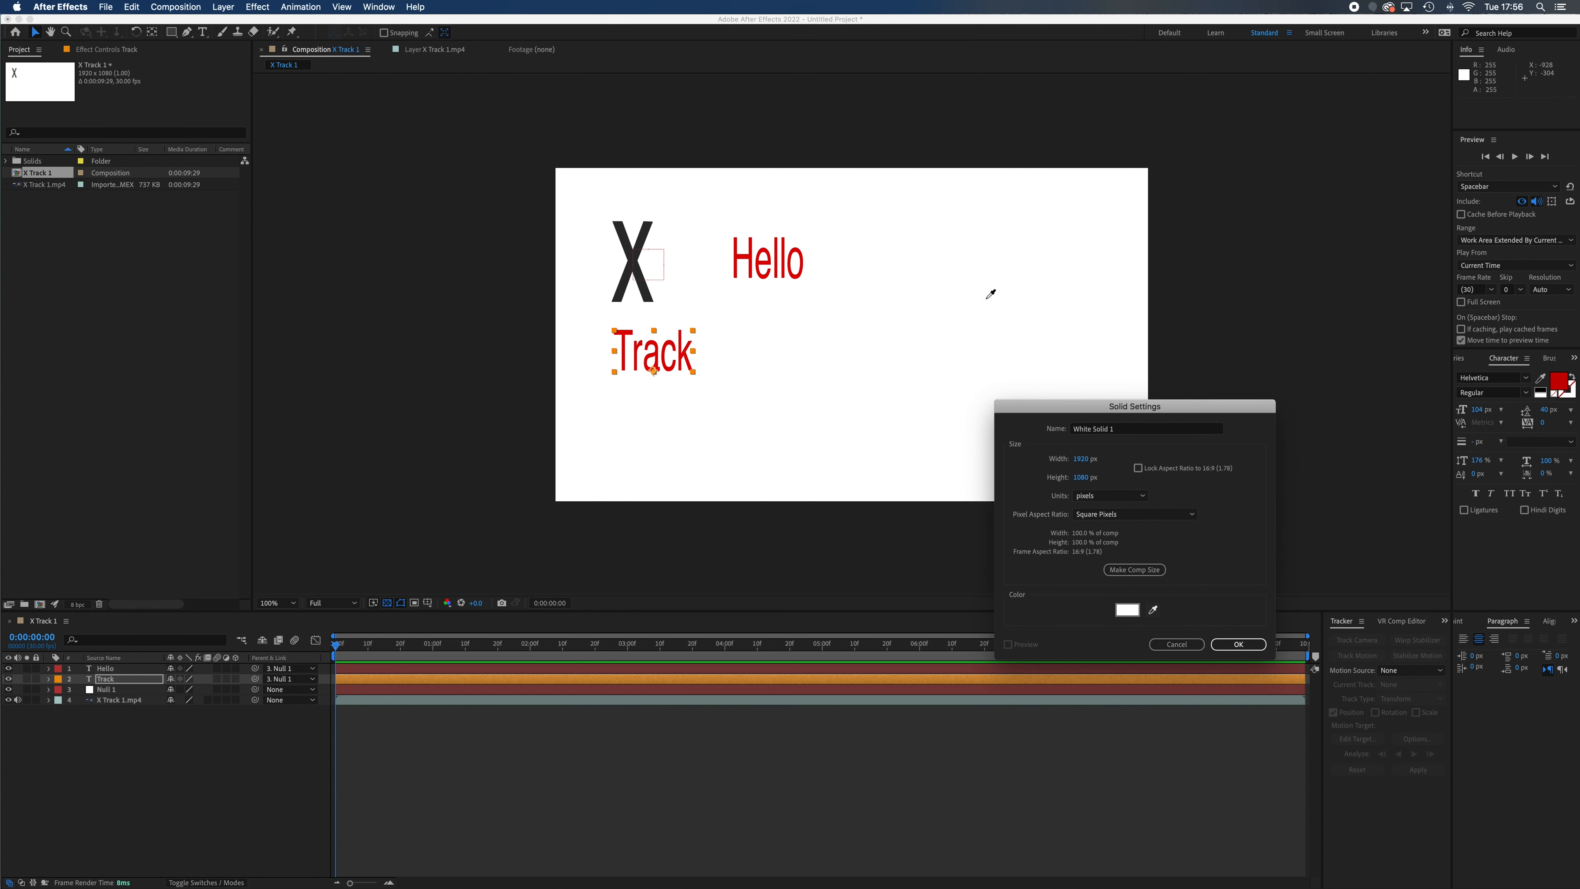
left_click(1238, 644)
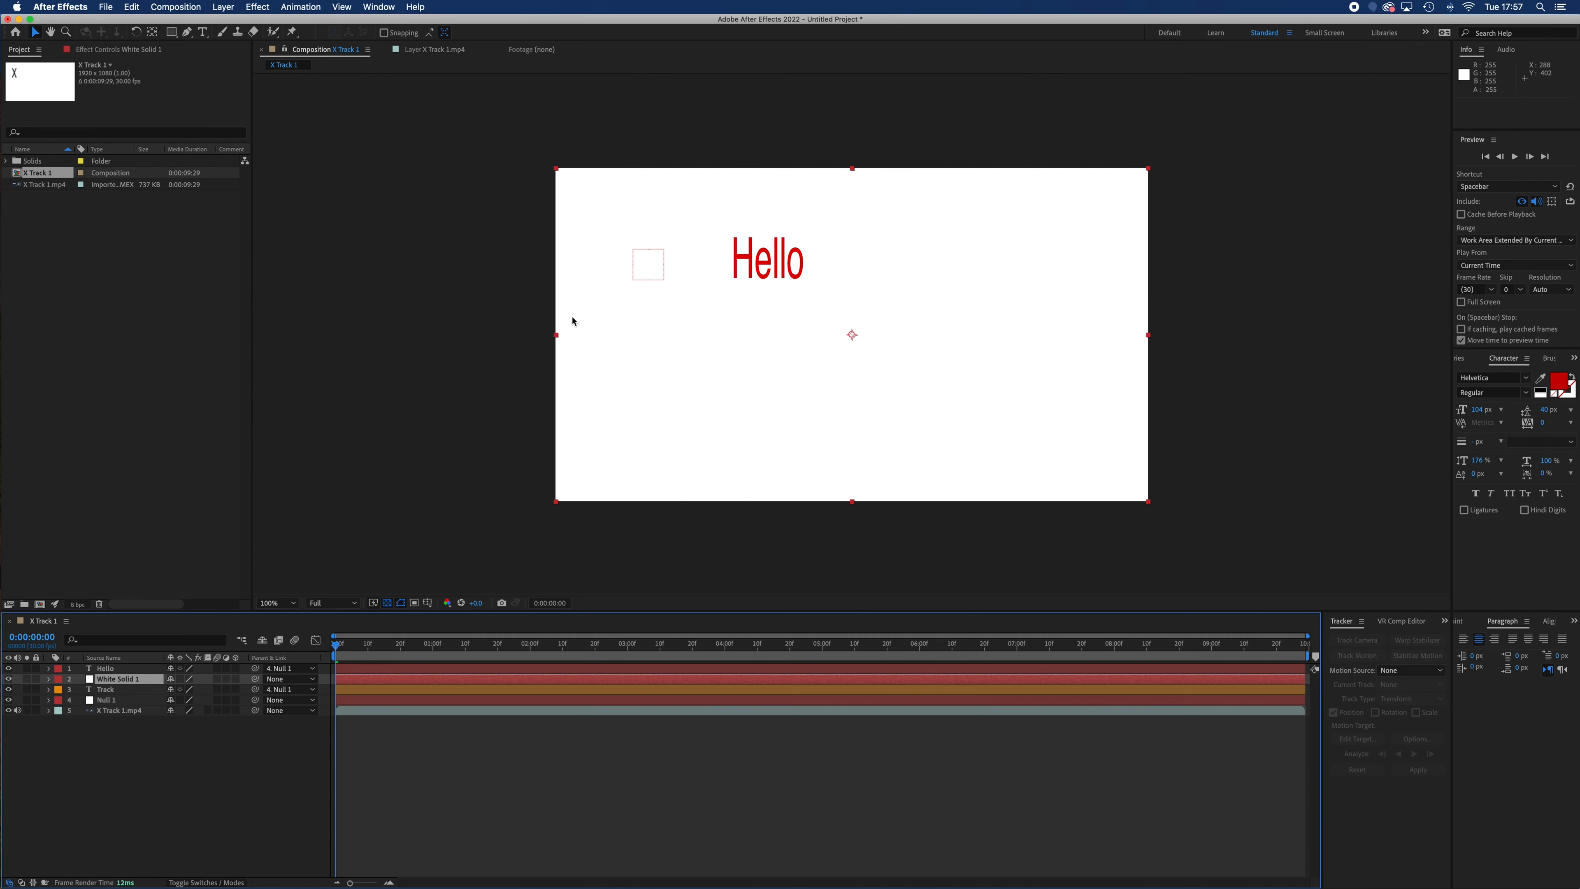
left_click_drag(116, 680, 128, 666)
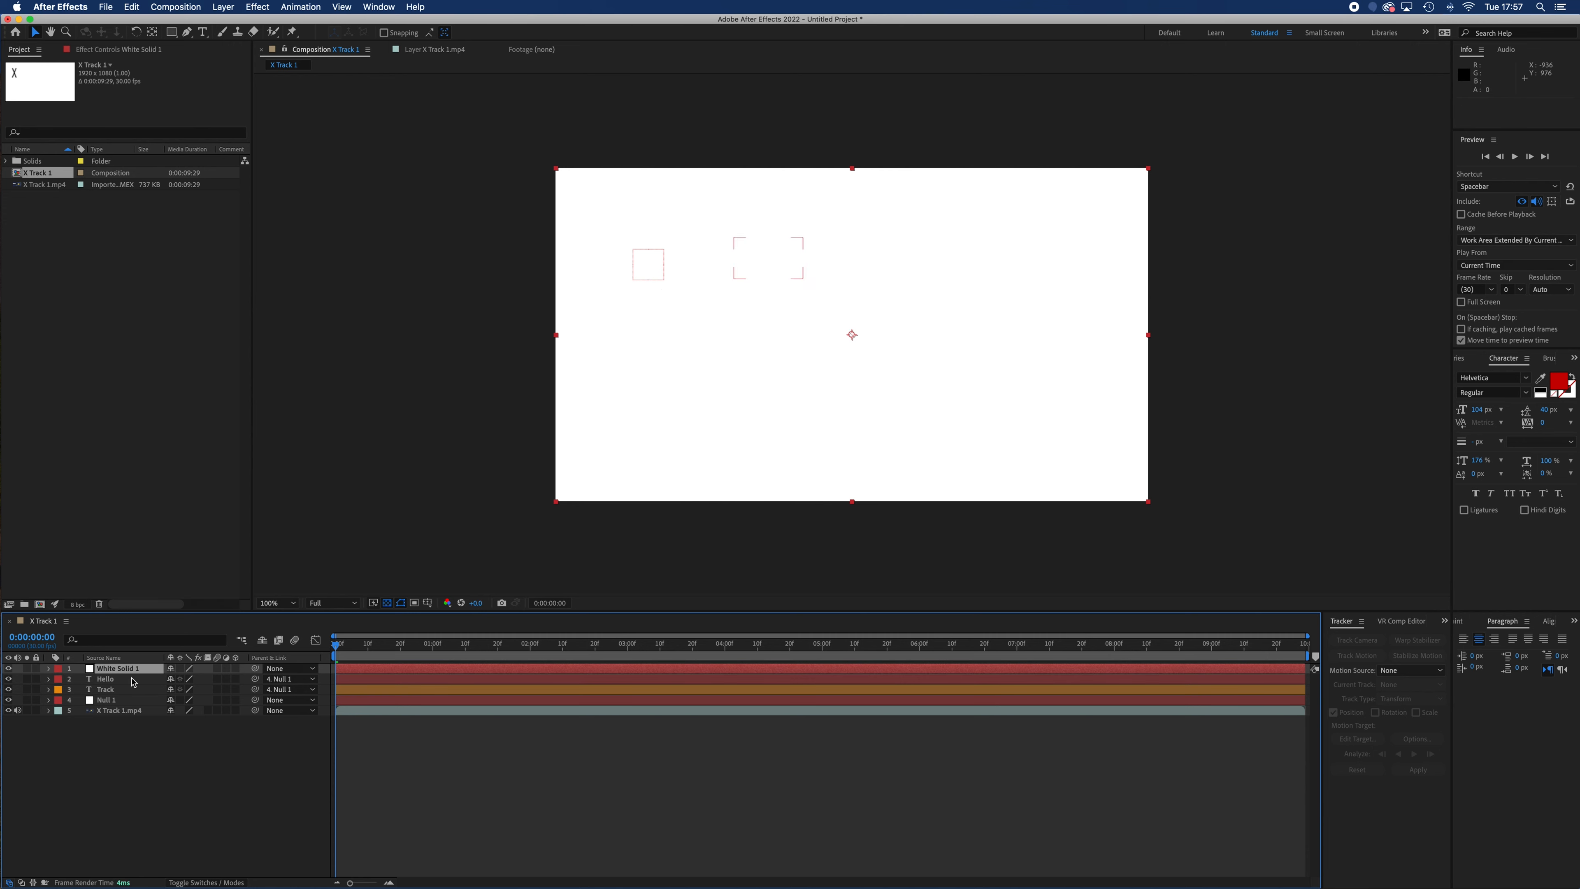
left_click(148, 765)
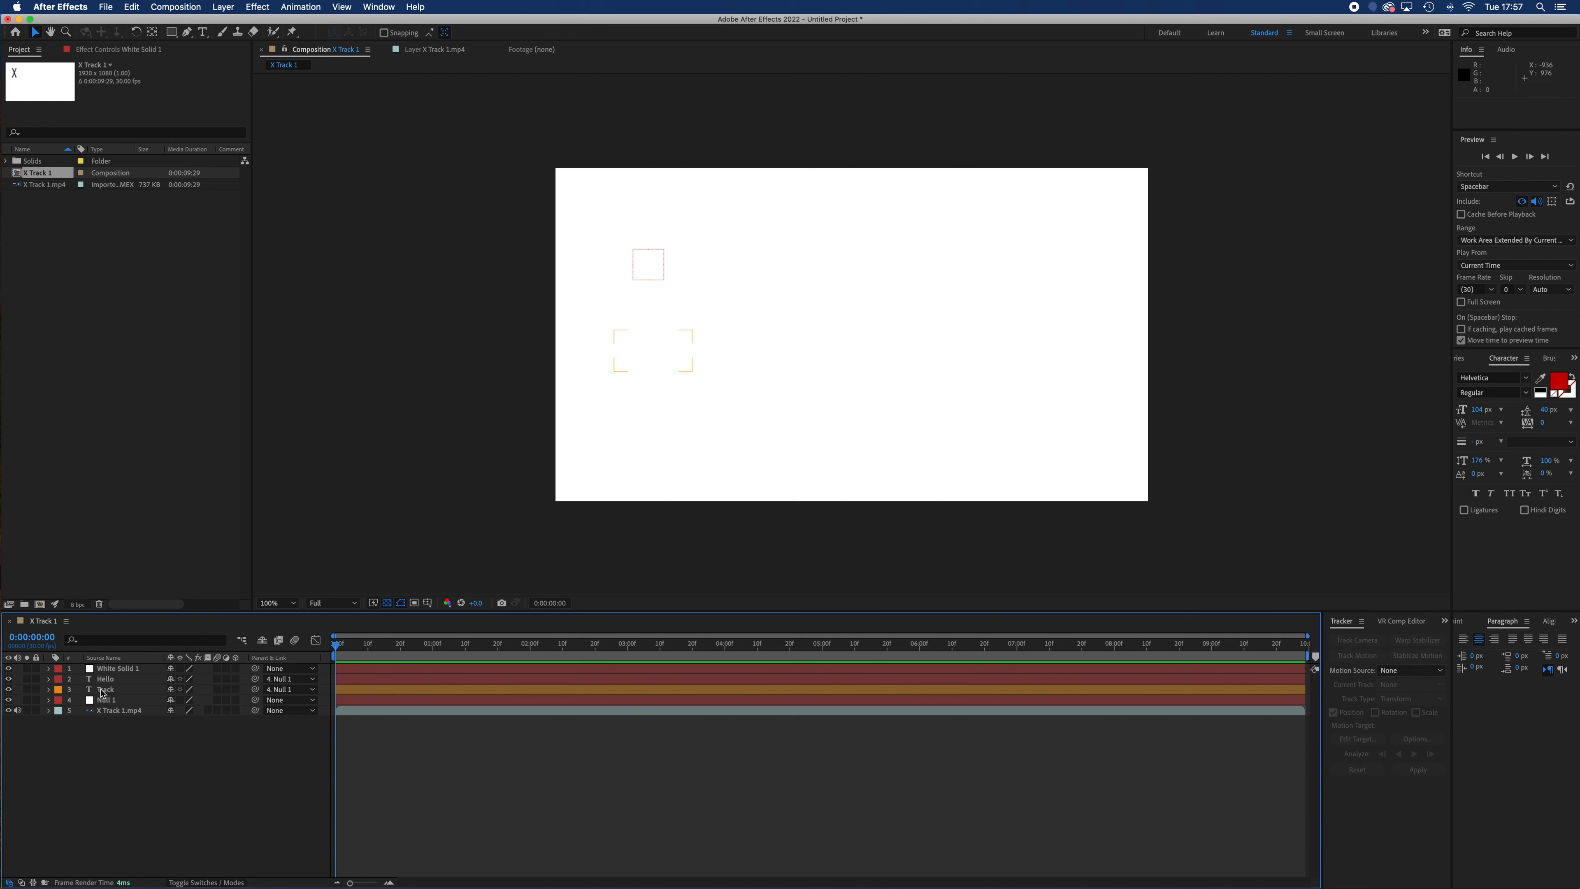
Hide the white solid, draw a rectangular mask on it about 233 × 344 px around the X, and show the solid again
left_click(9, 670)
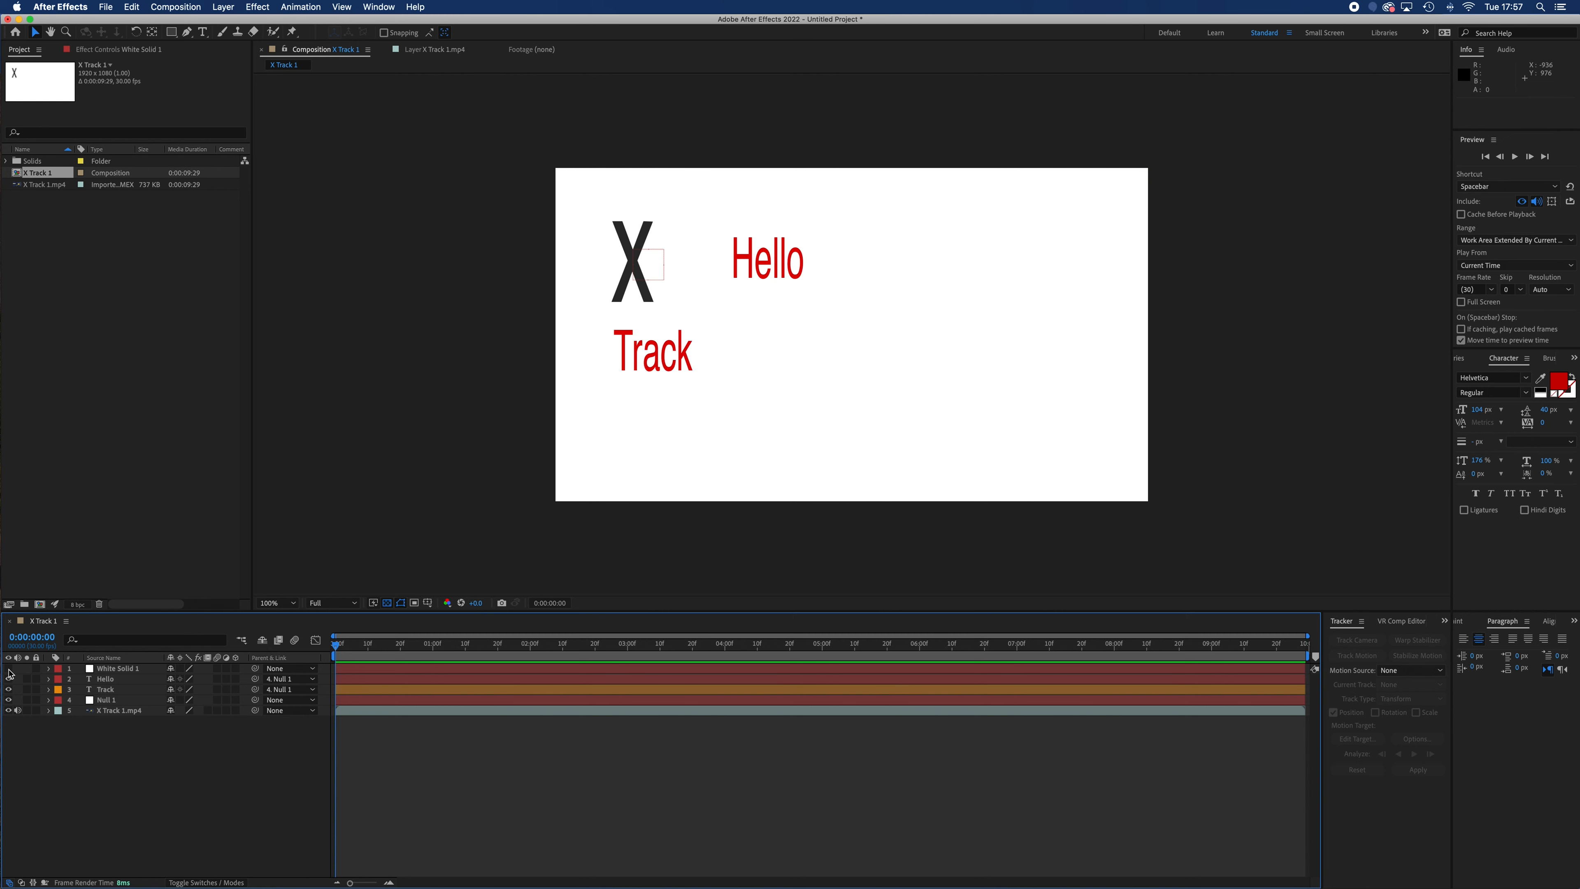
left_click(122, 671)
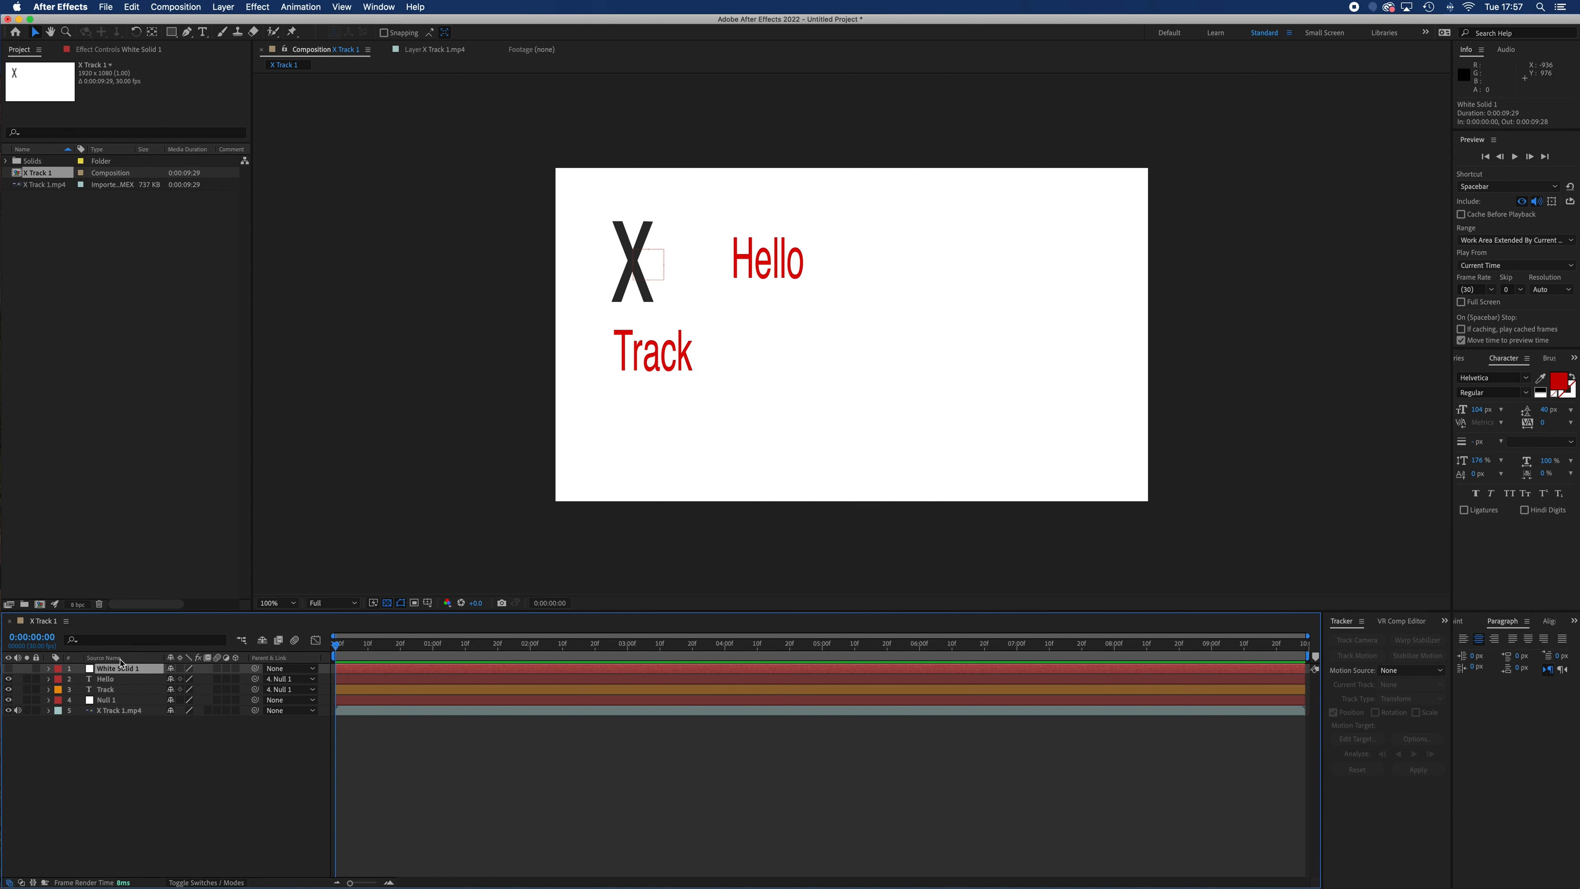
left_click(173, 35)
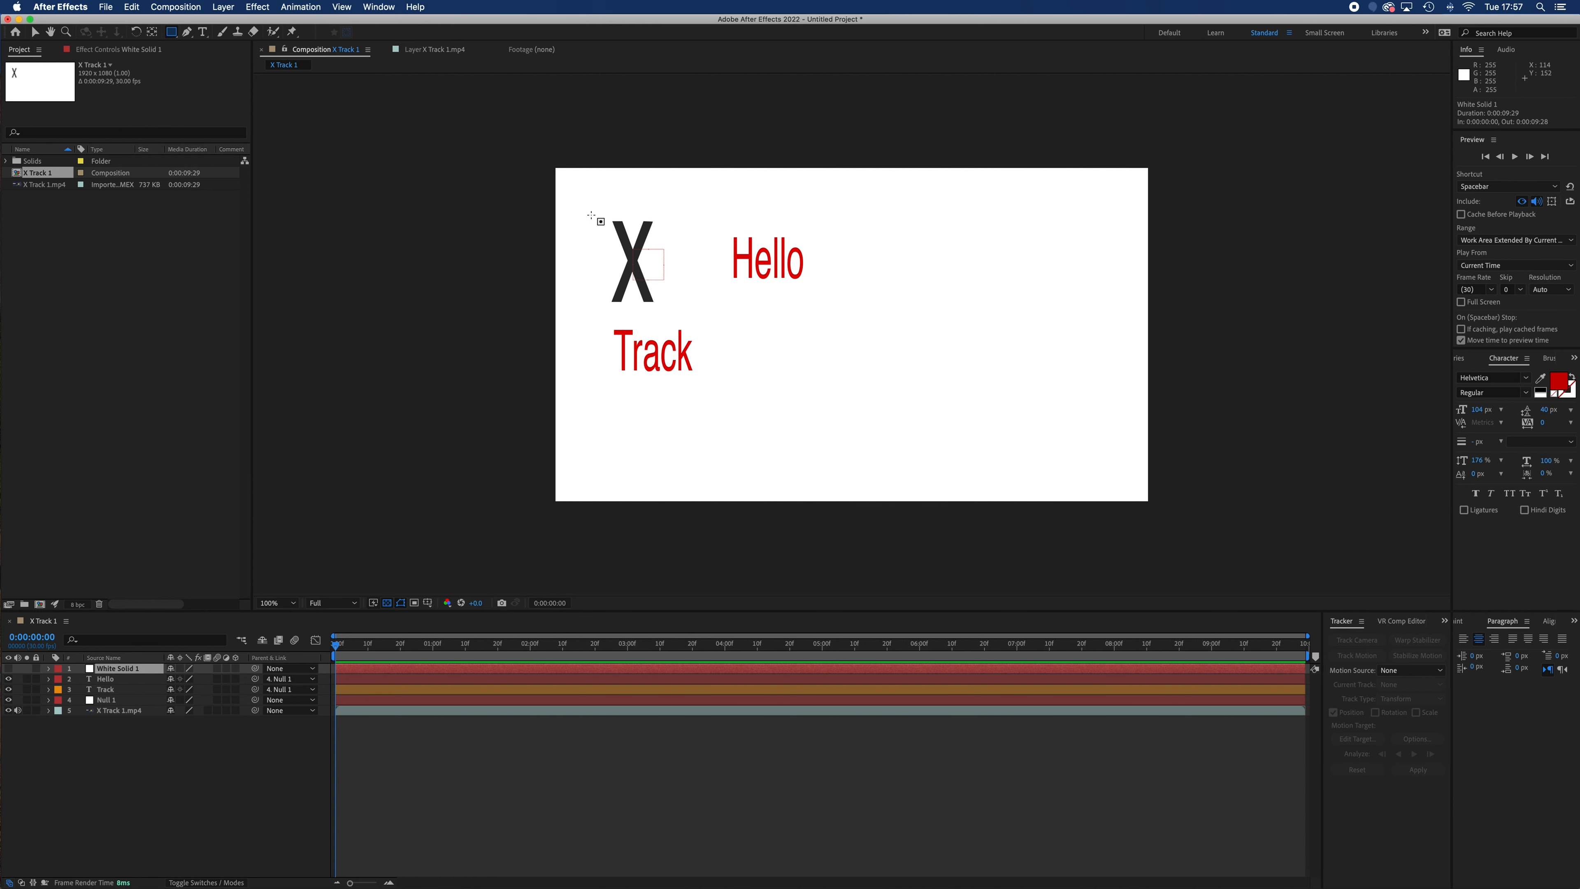
left_click_drag(599, 209, 670, 313)
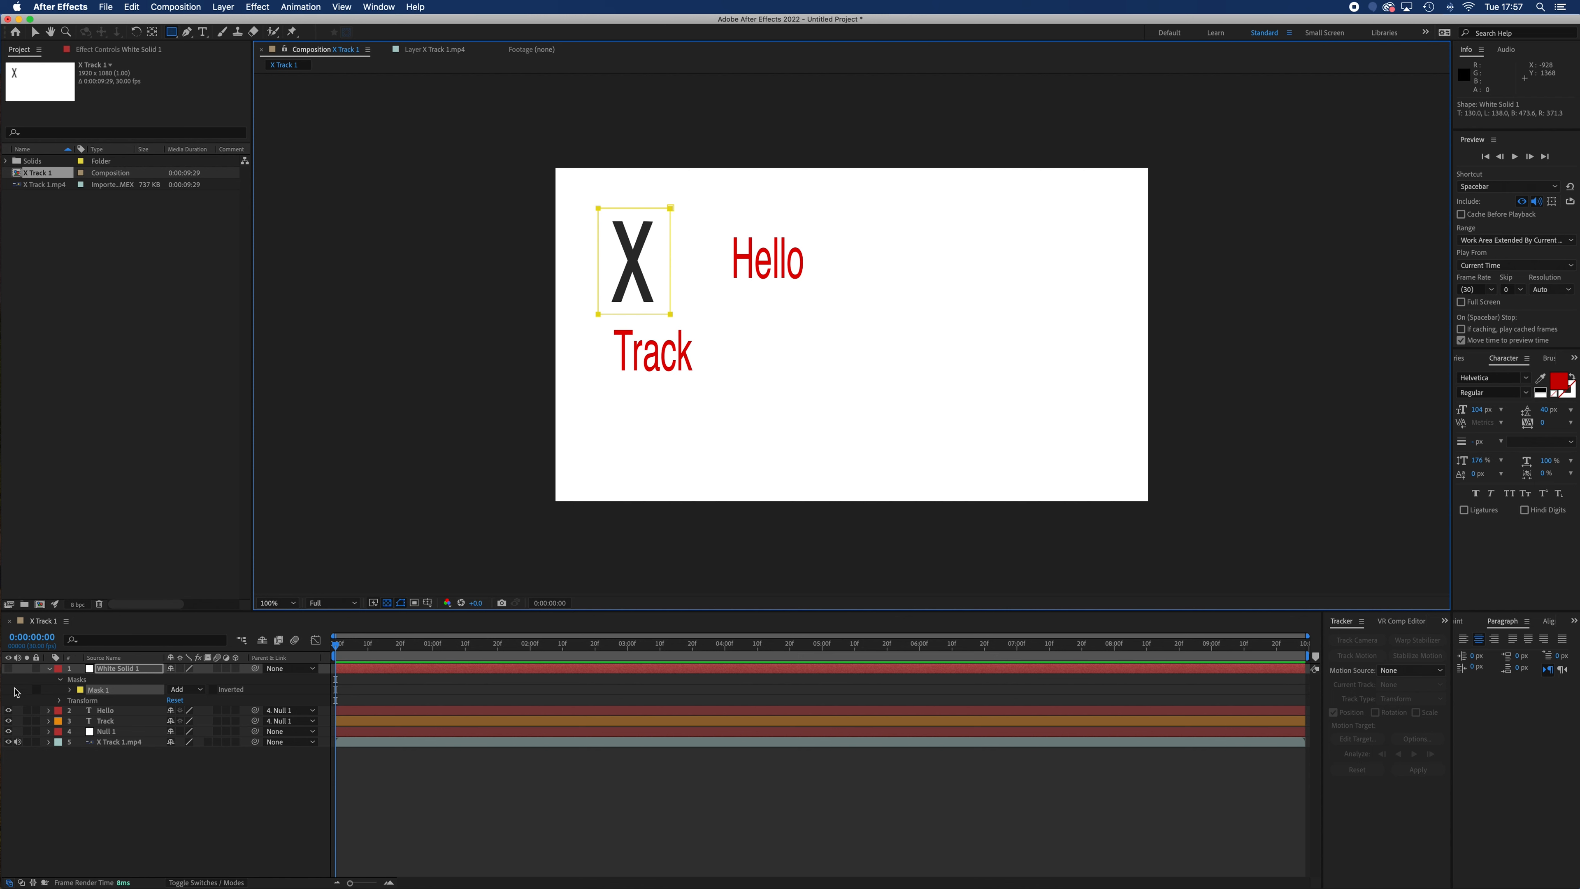
left_click(9, 669)
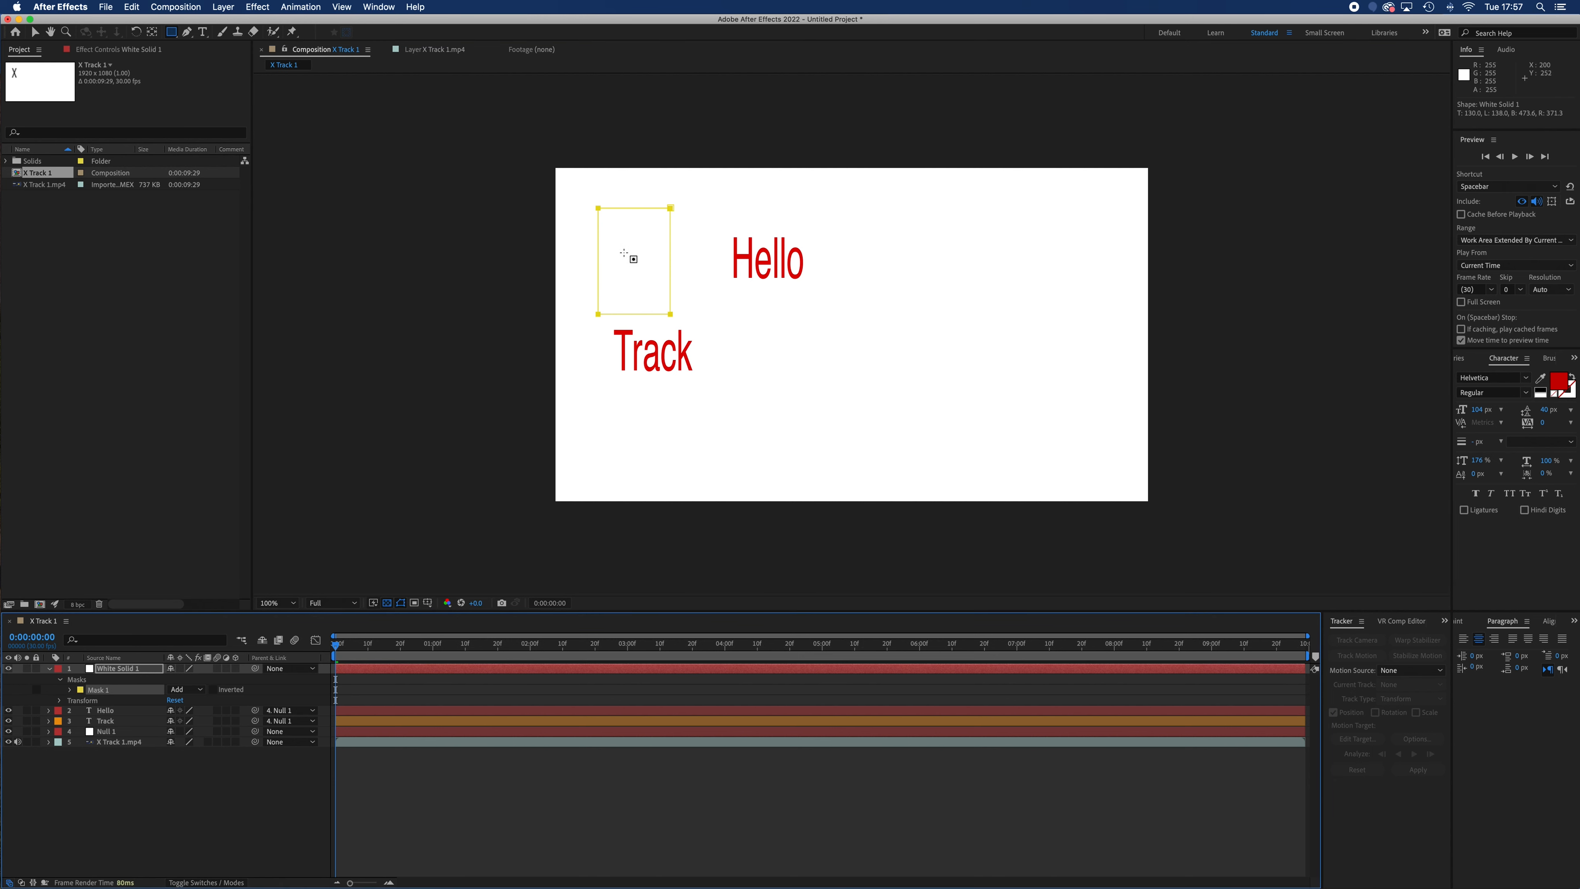
Isolate the white solid to examine its masked rectangle, and bring the other layers back into view
left_click(8, 710)
left_click(9, 710)
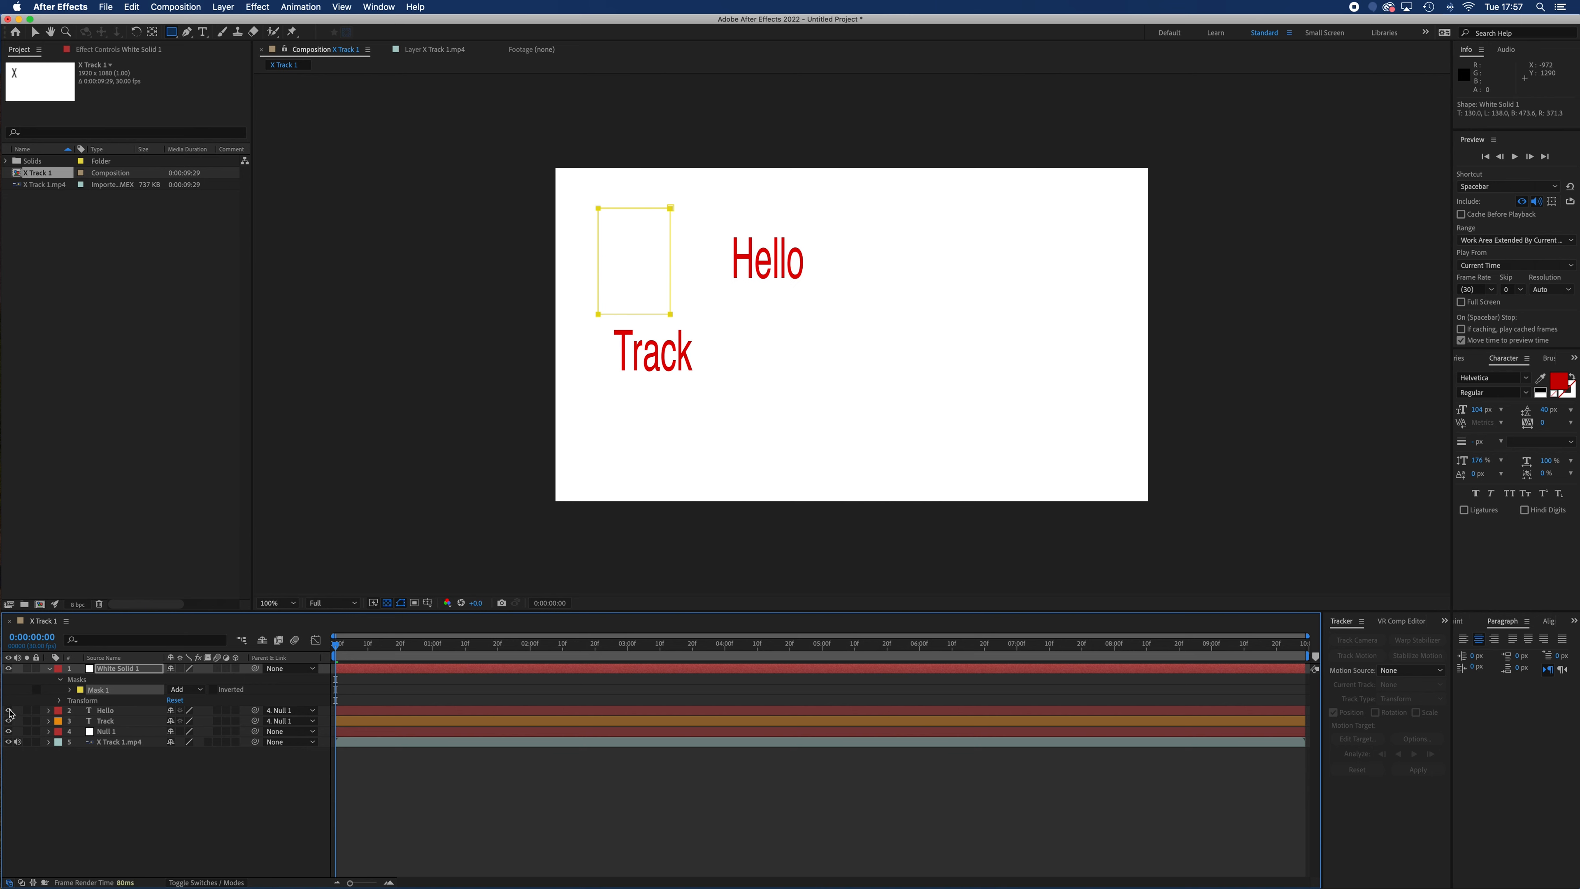
left_click(27, 670)
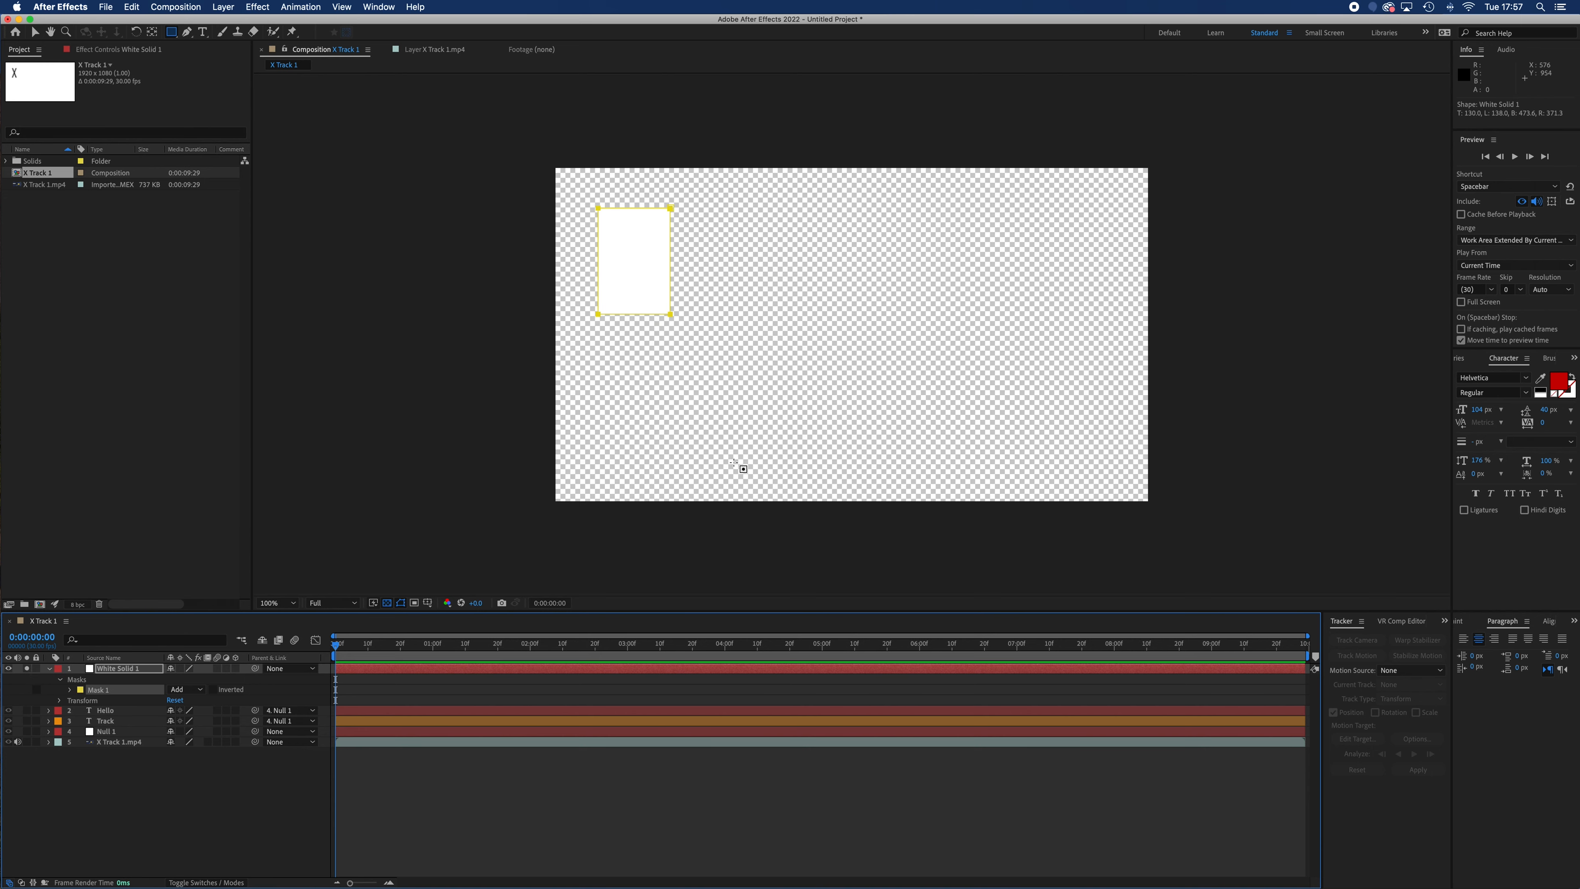
left_click(35, 31)
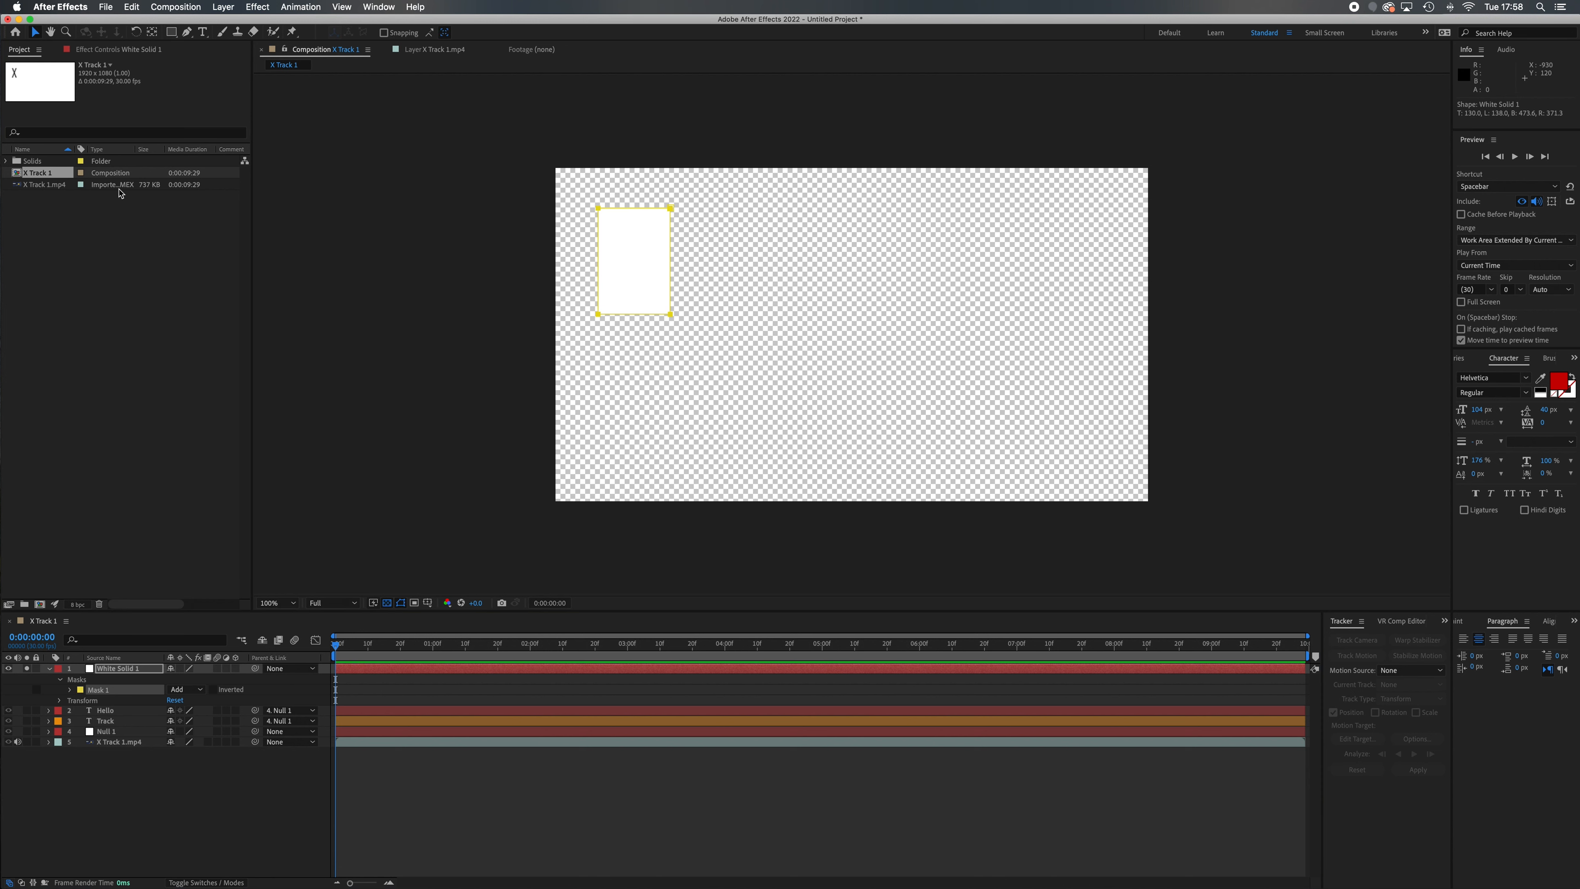
left_click(26, 668)
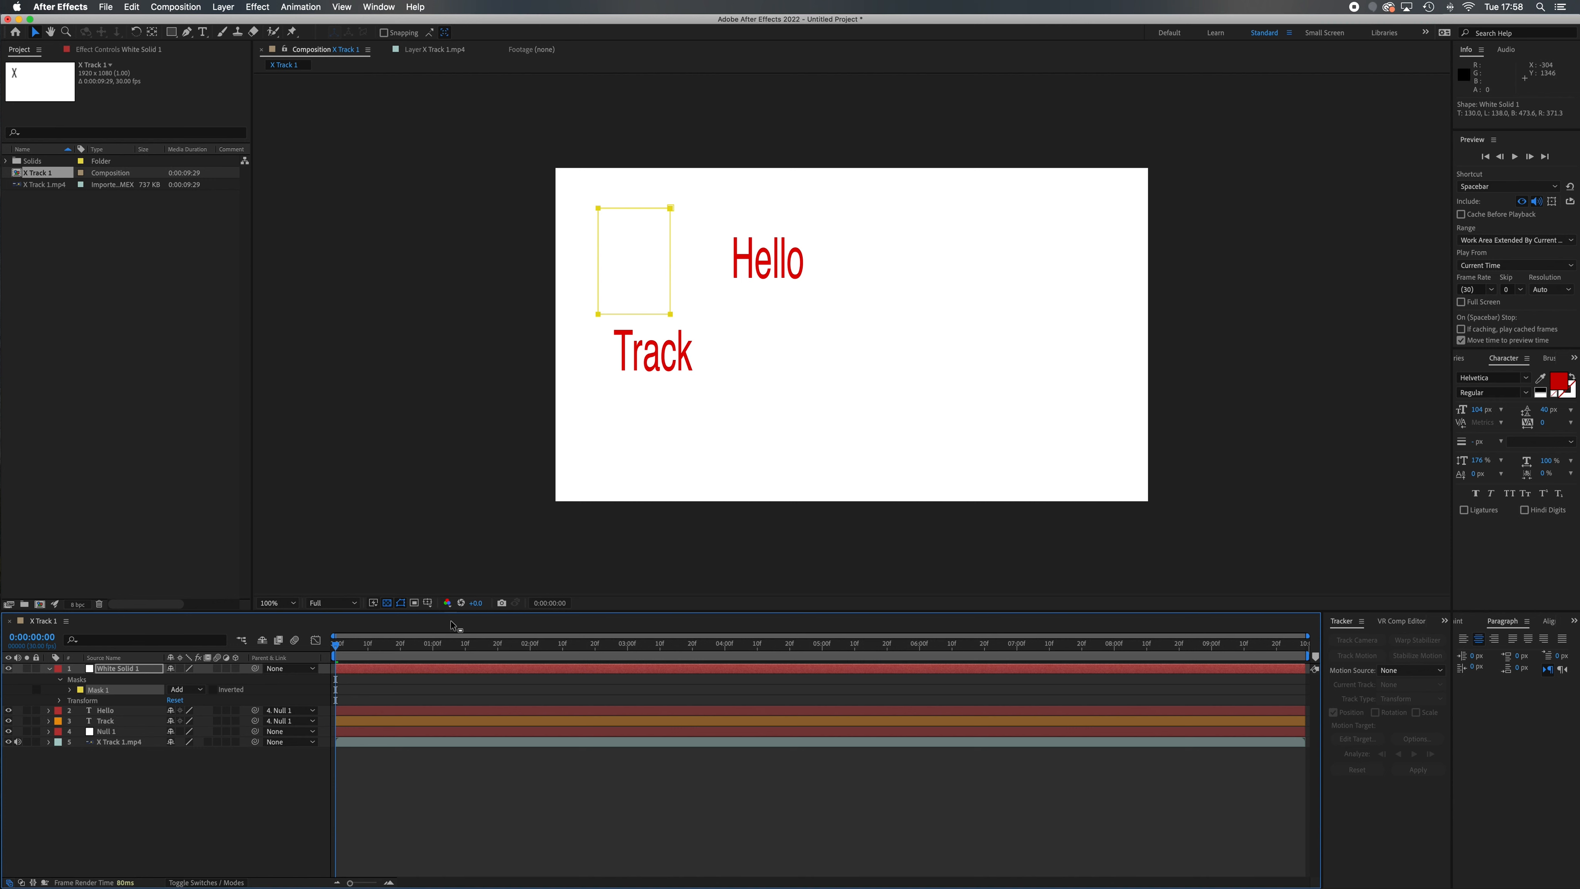
At the first frame, parent the white solid to Null 1 and play the composition to check that it covers the X
left_click_drag(335, 647, 300, 680)
left_click_drag(256, 673, 123, 733)
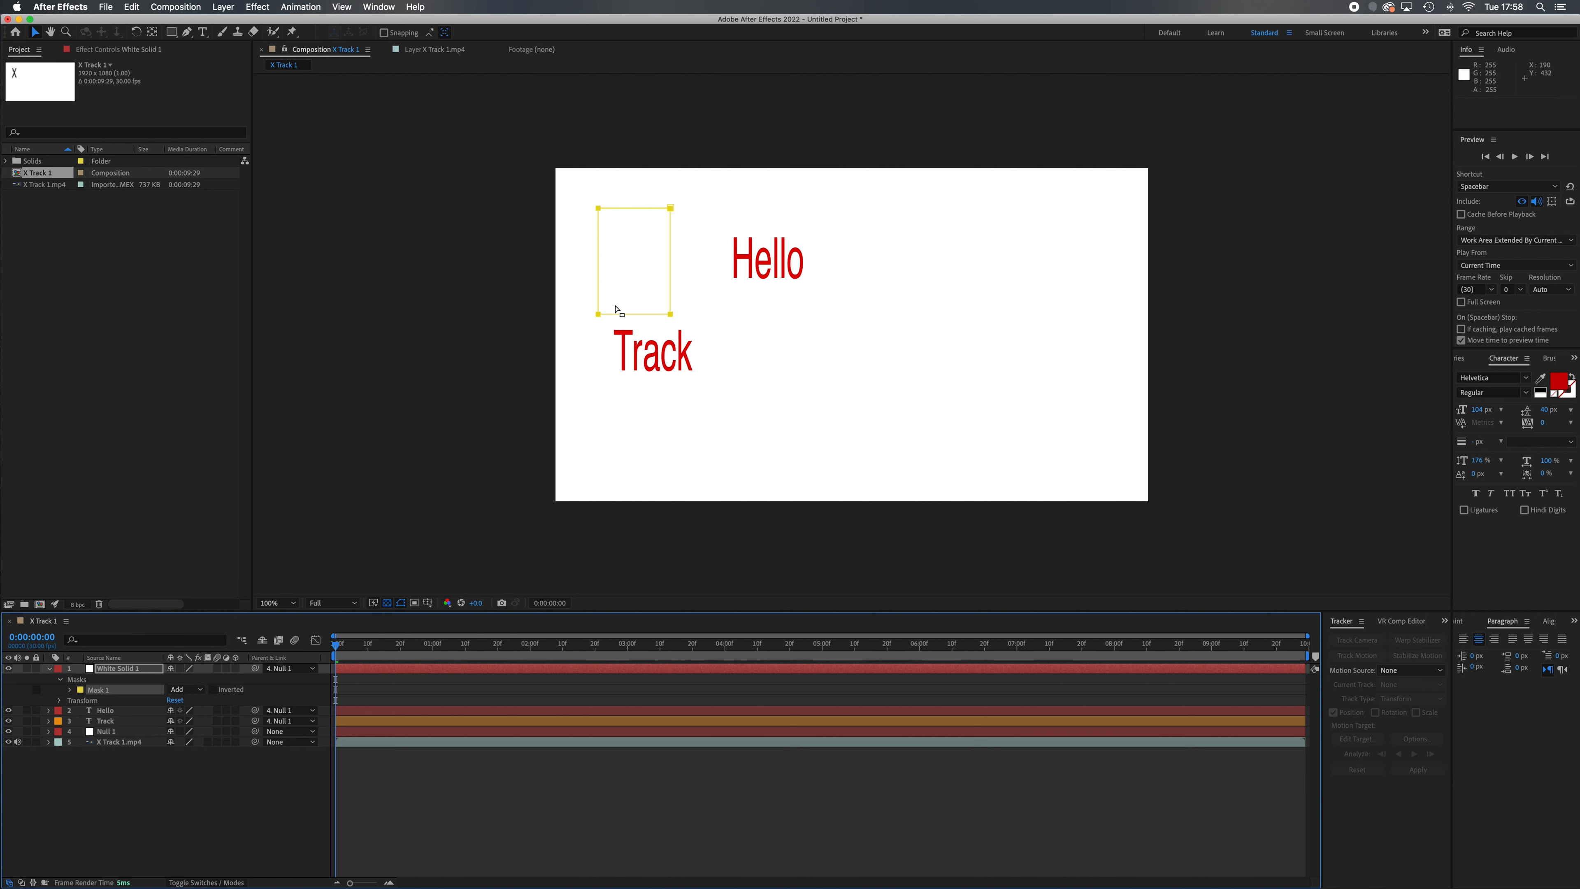
left_click(305, 486)
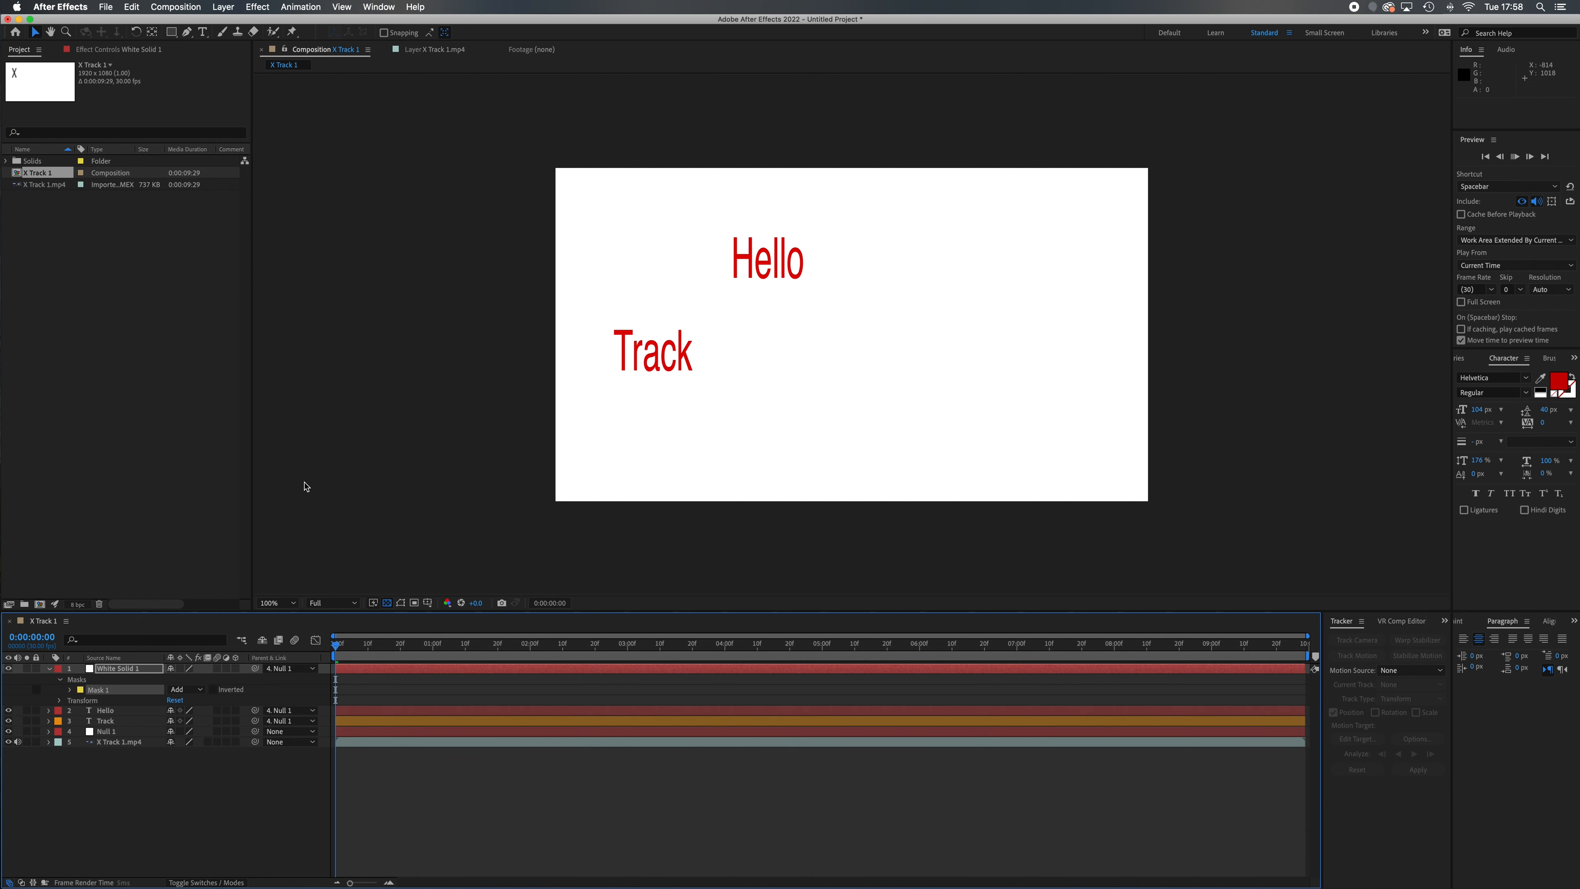
key("space")
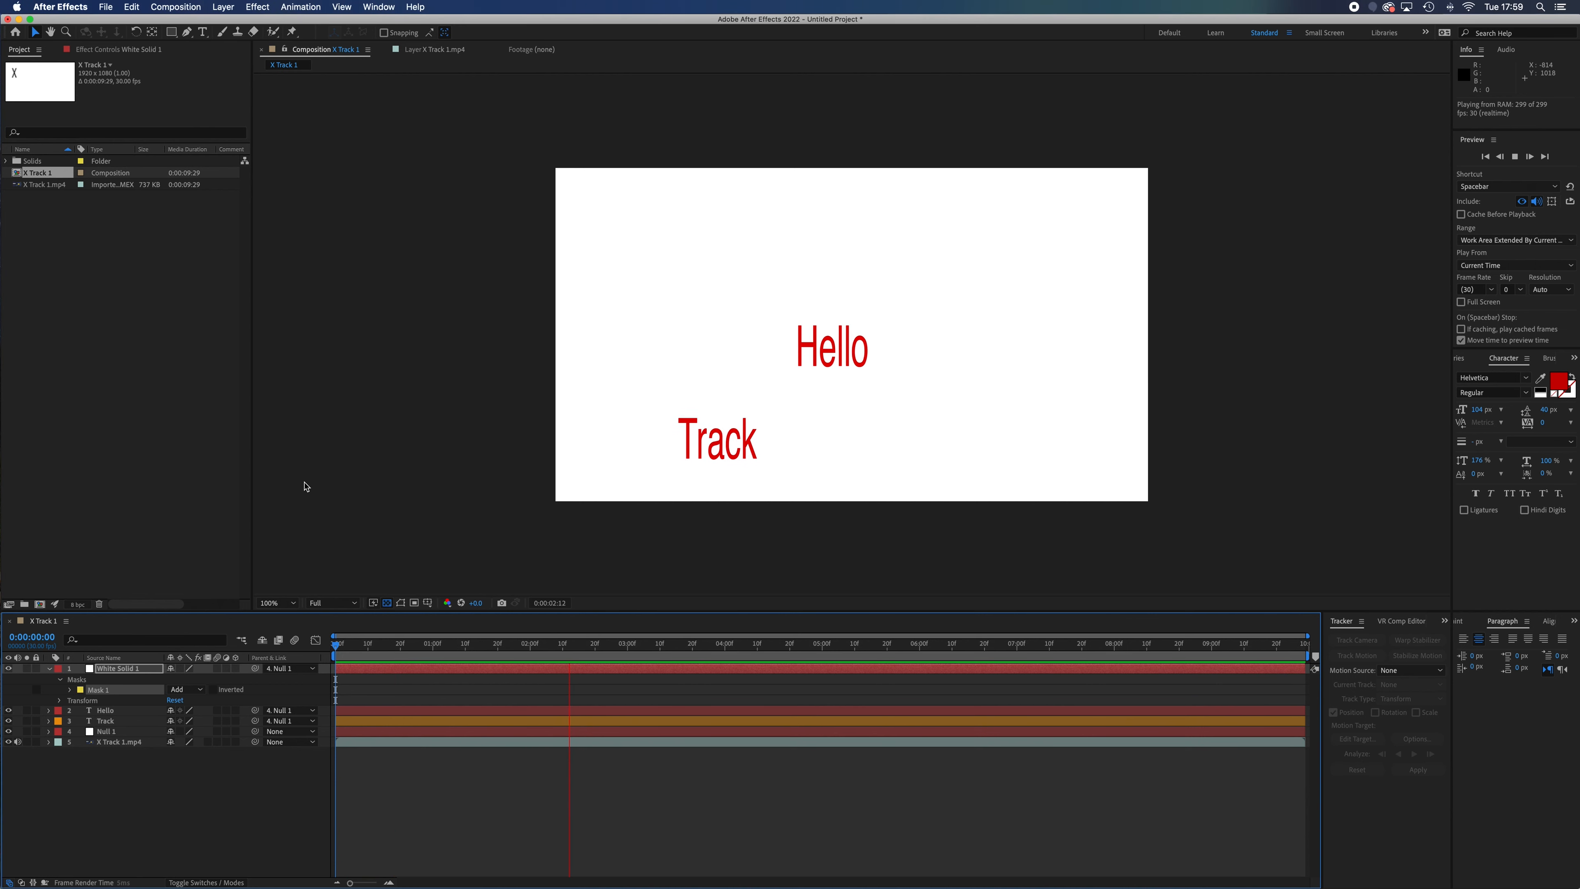
key("space")
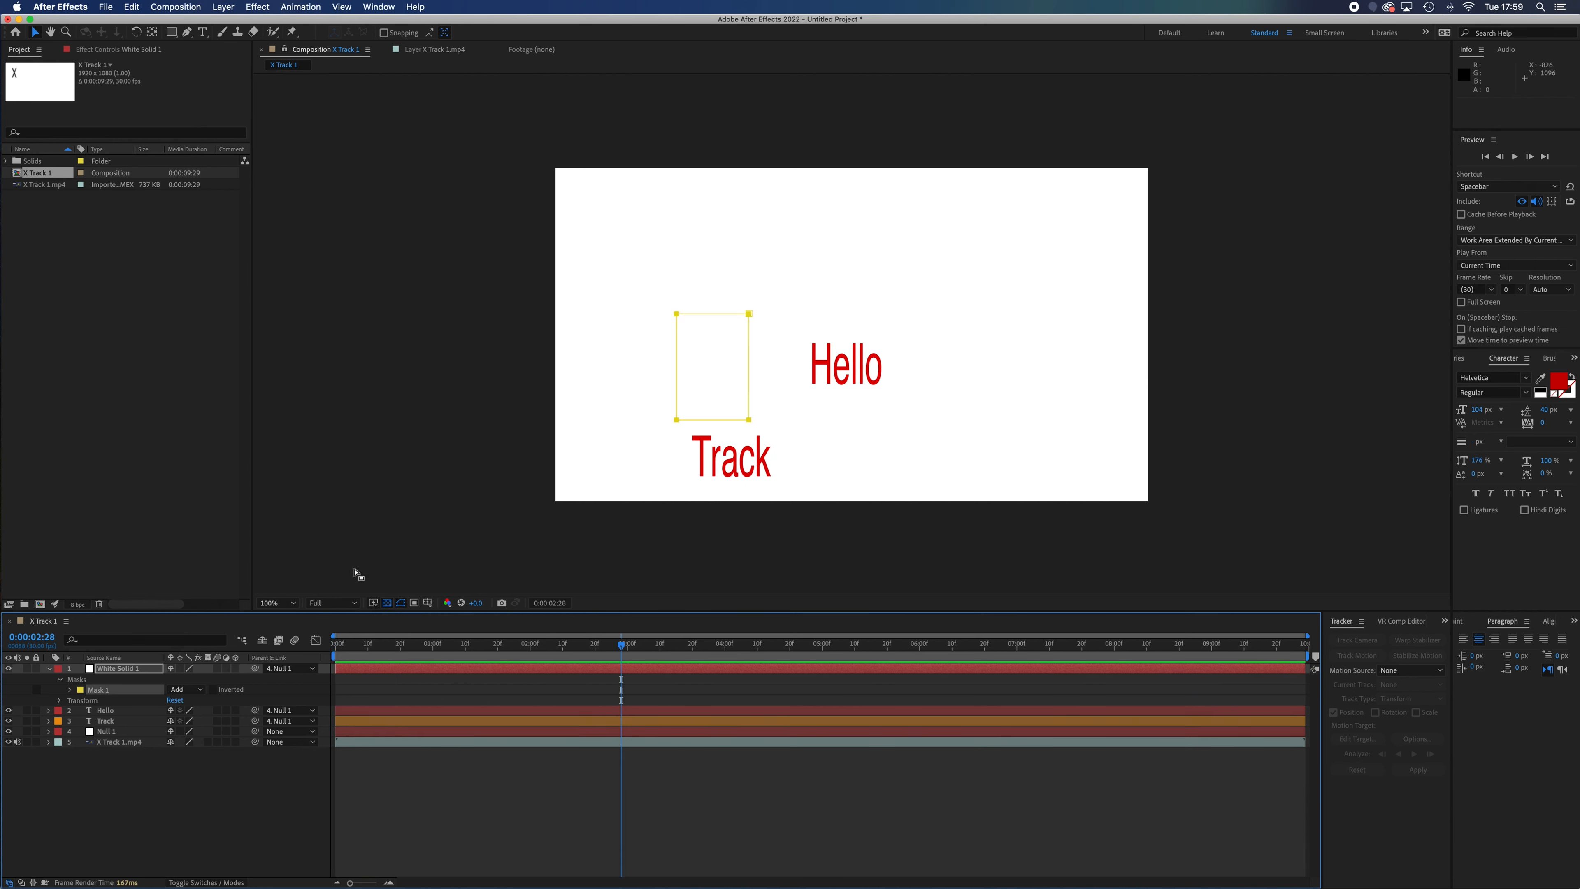
At the first frame, start a new motion track on the X Track 1.mp4 layer
left_click_drag(623, 649, 296, 653)
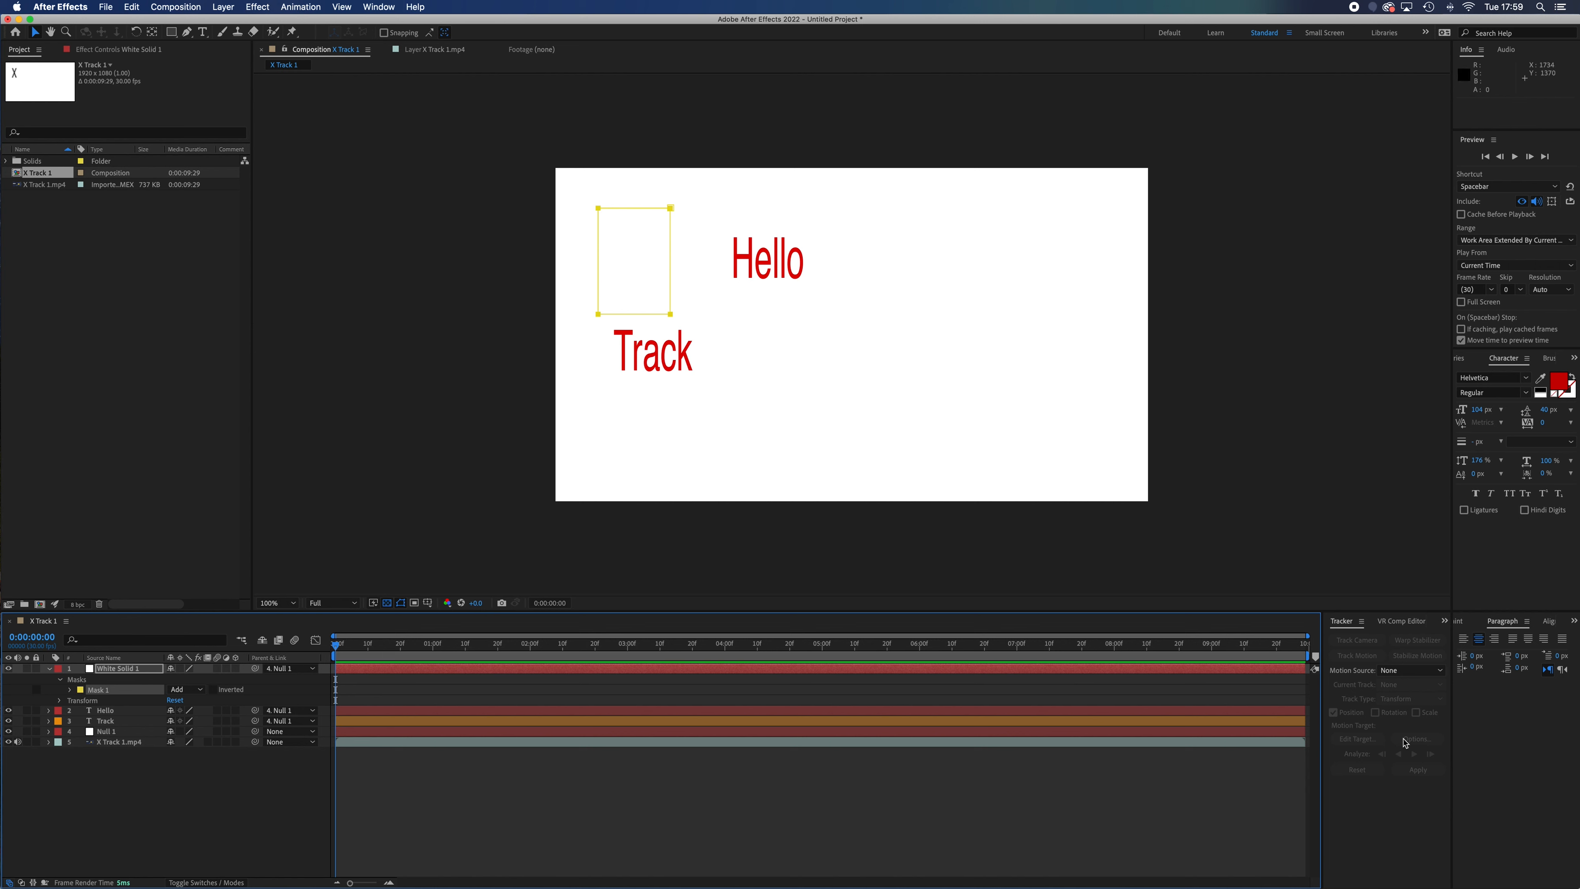
left_click(152, 745)
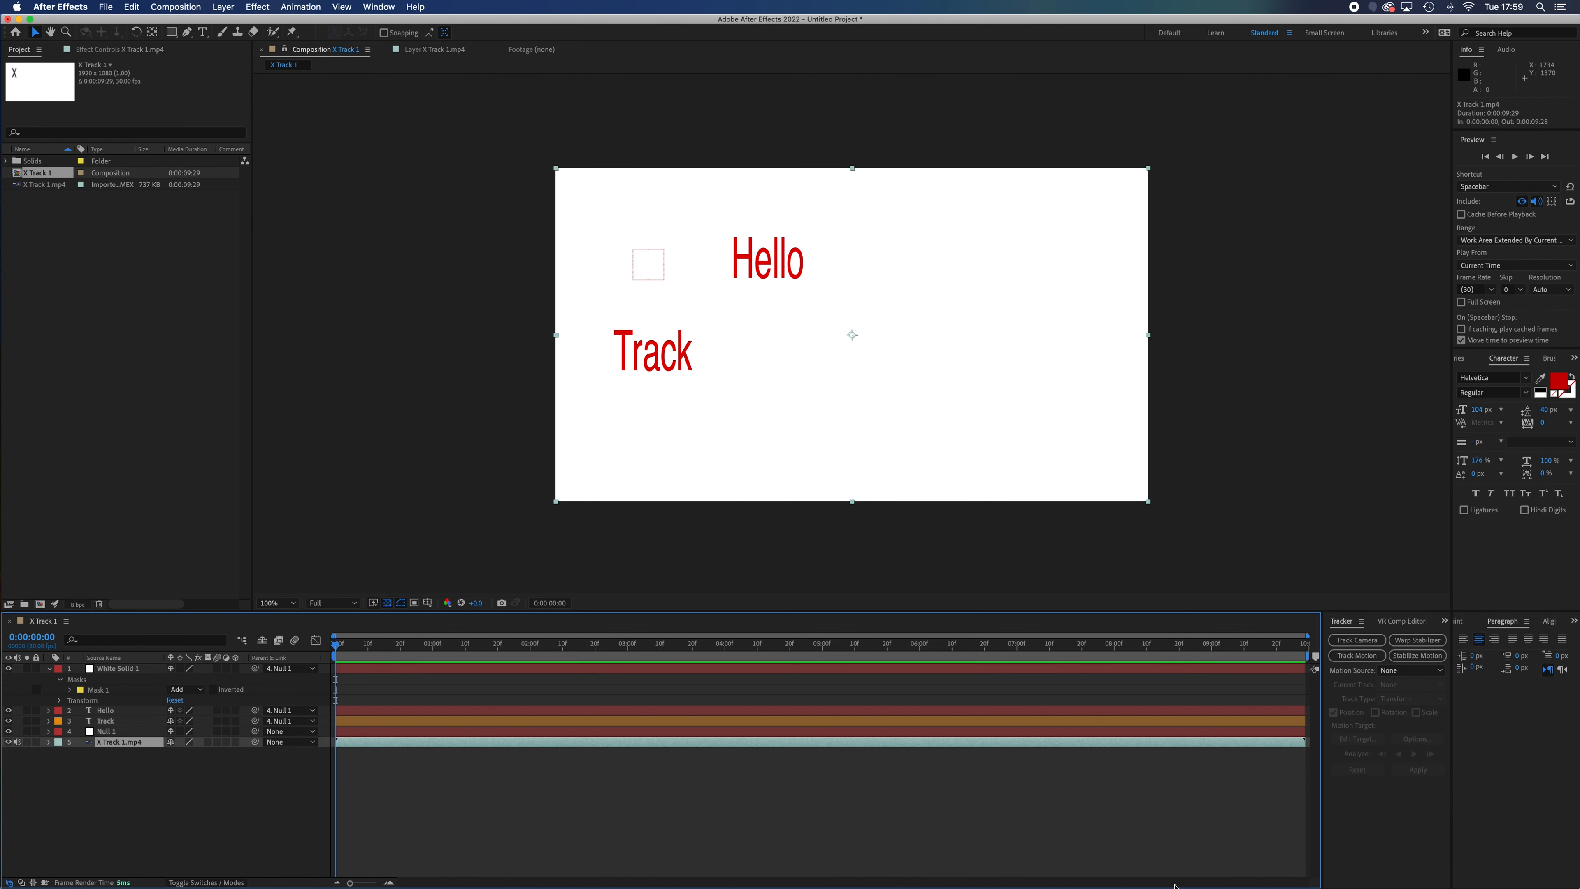
left_click(1357, 655)
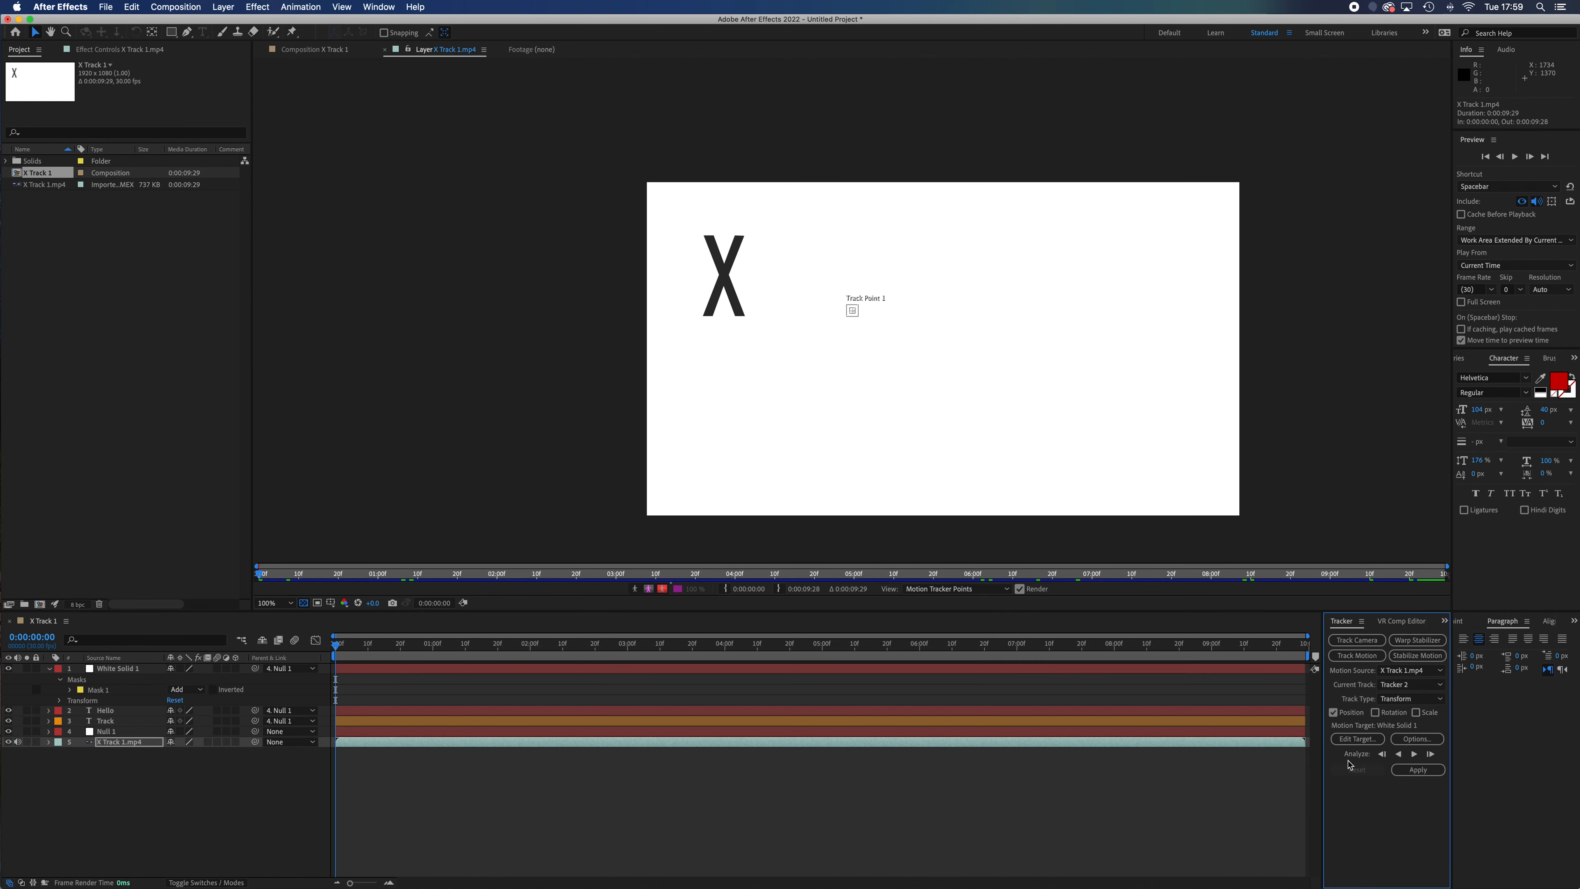